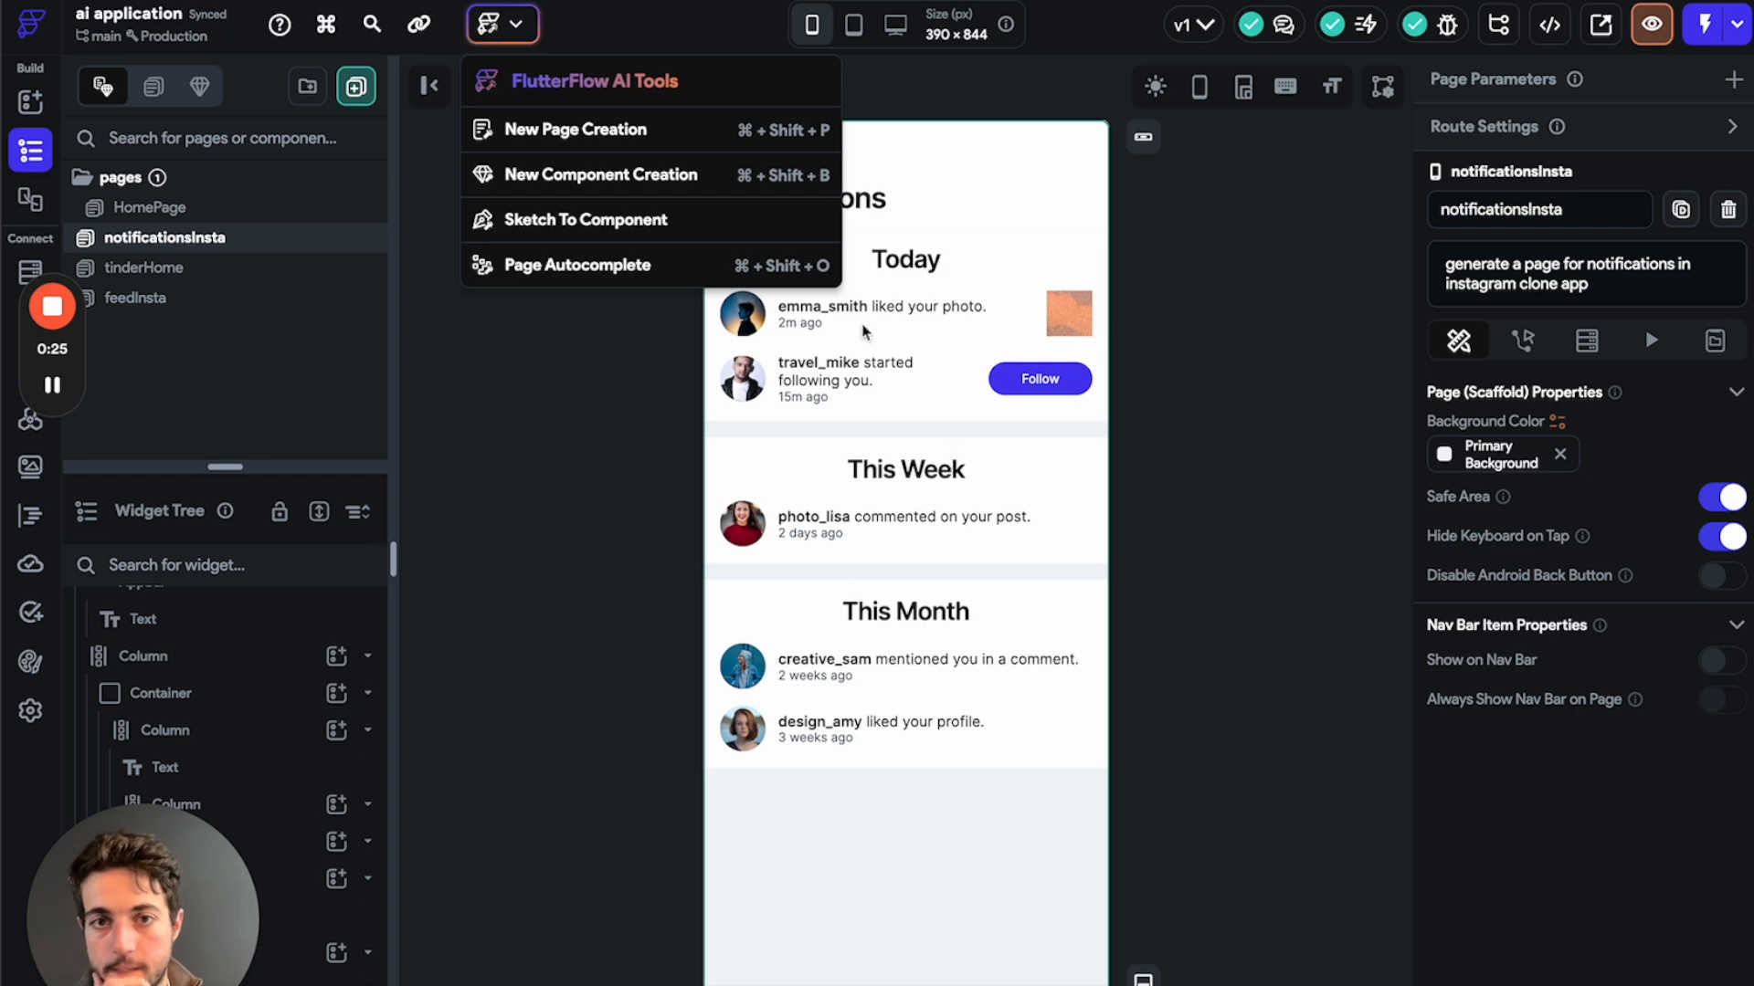
left_click(509, 24)
left_click(510, 27)
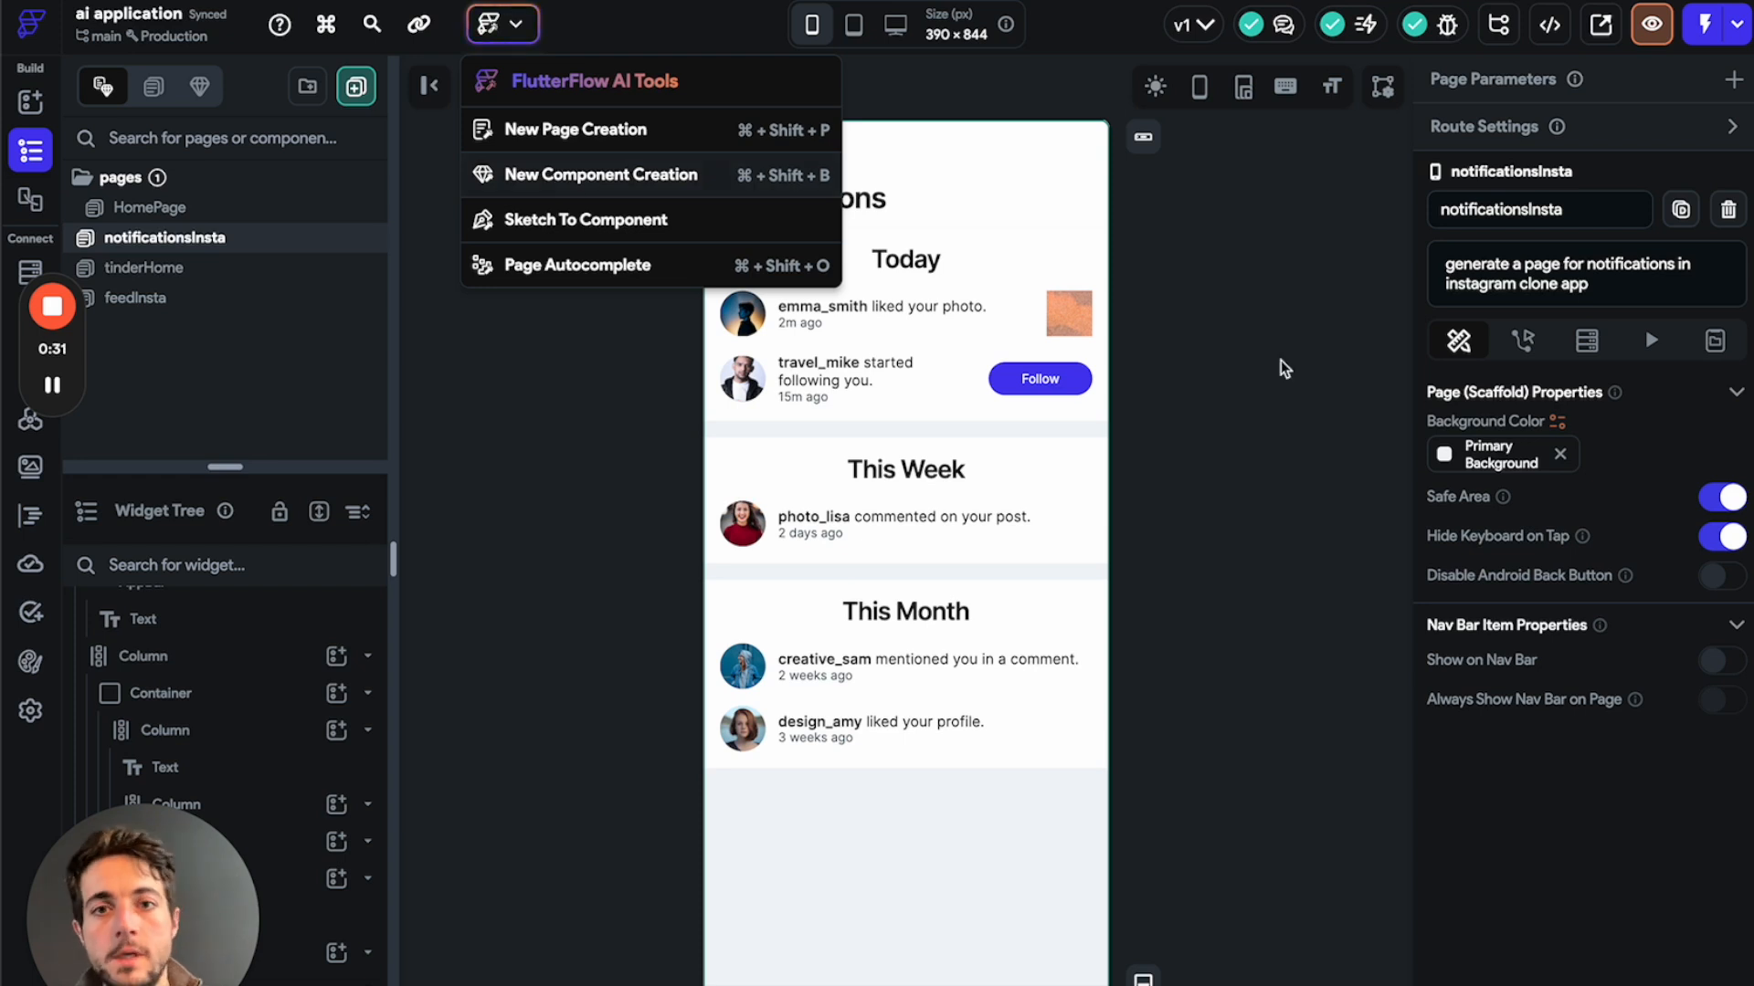
left_click(1321, 430)
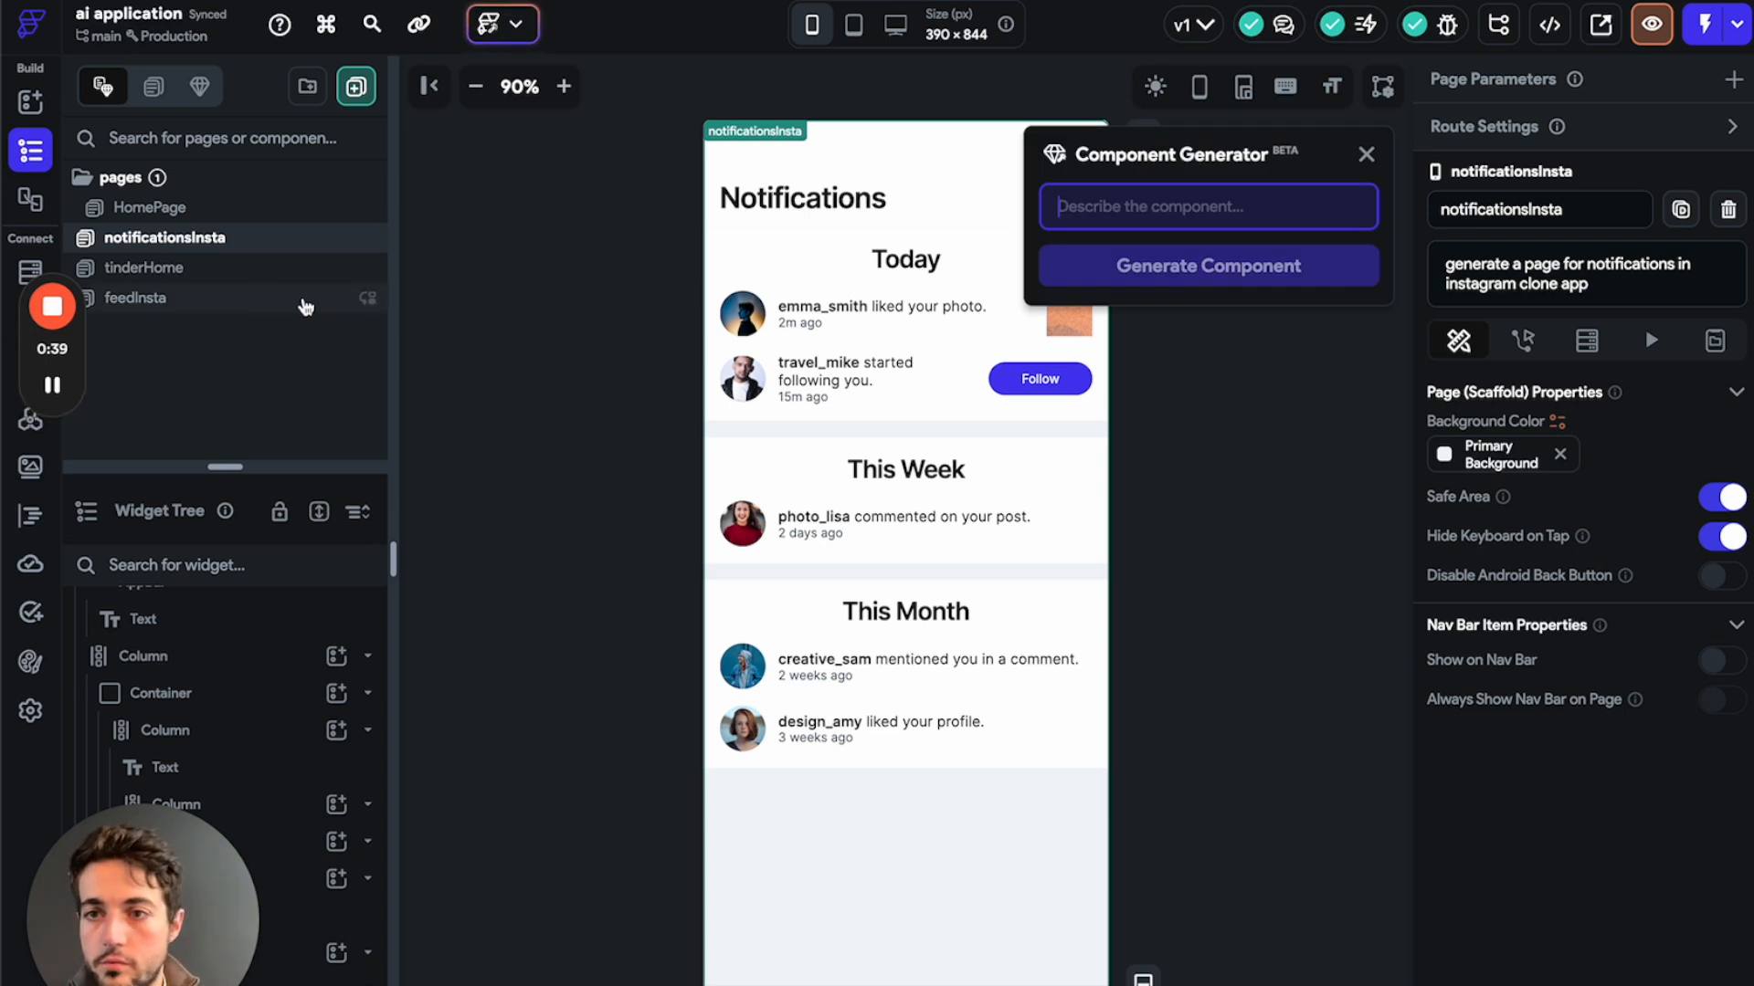
From the feedInsta page, generate an AI component with the prompt "create a component for card post in my instagram feed".
left_click(265, 298)
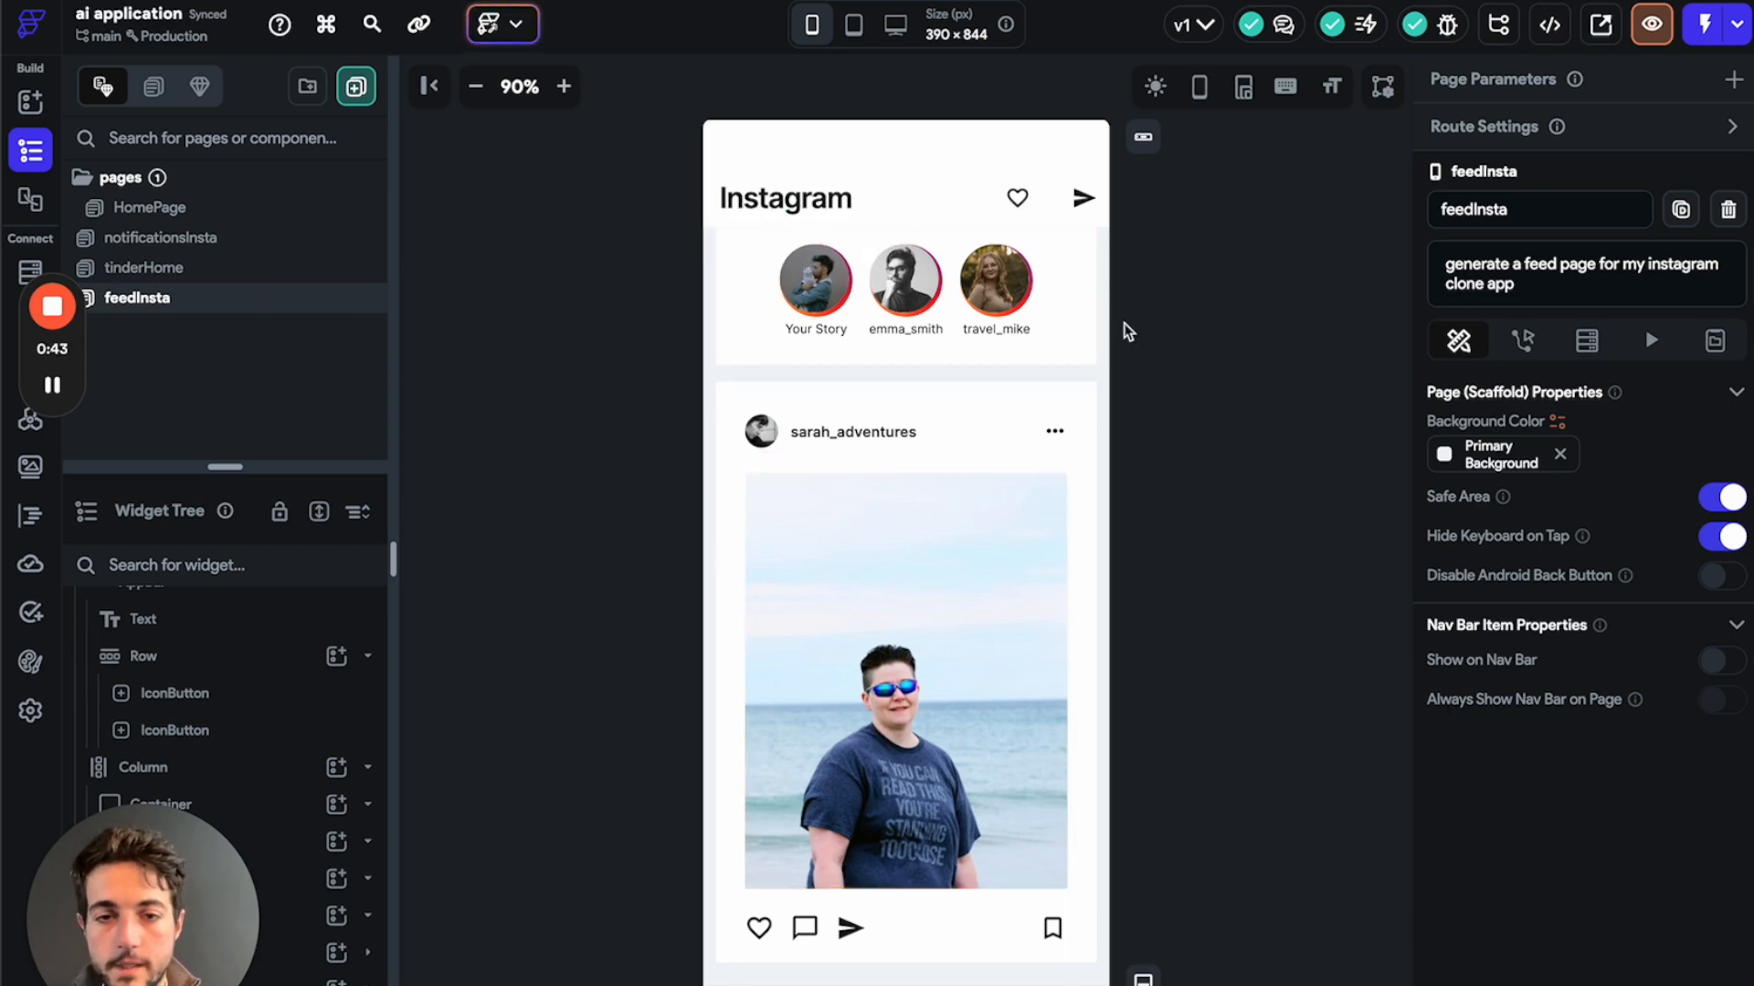
key("super+k")
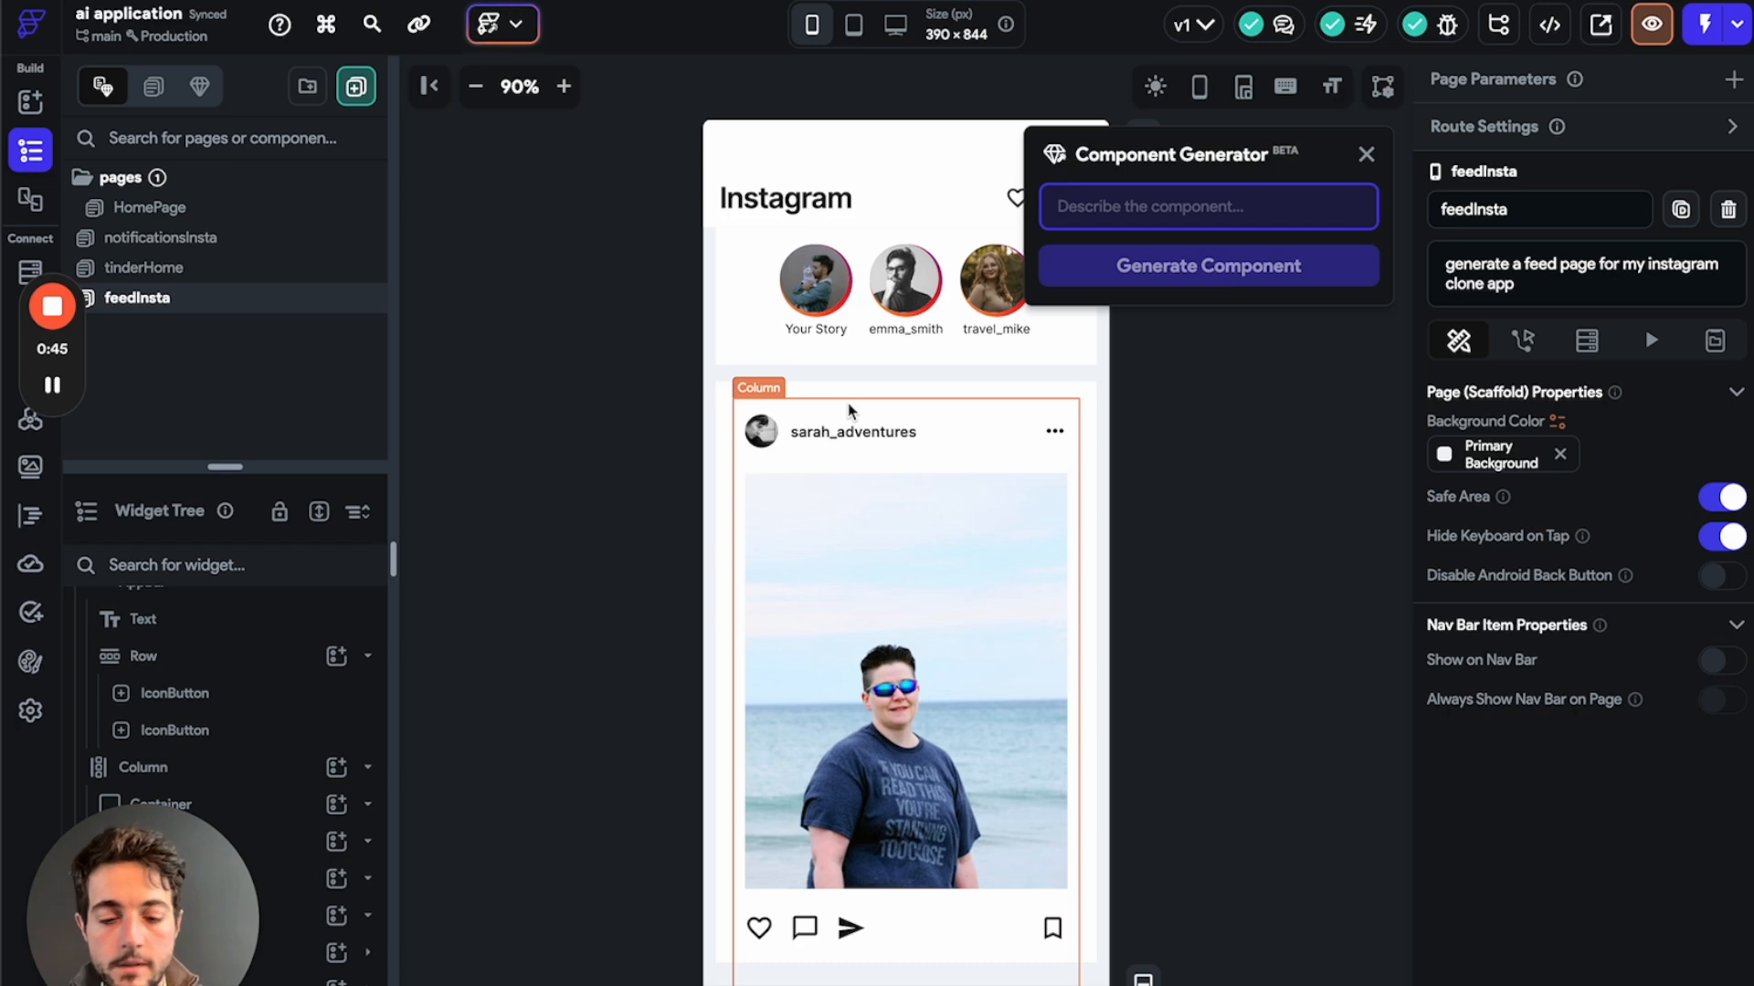
type("cre")
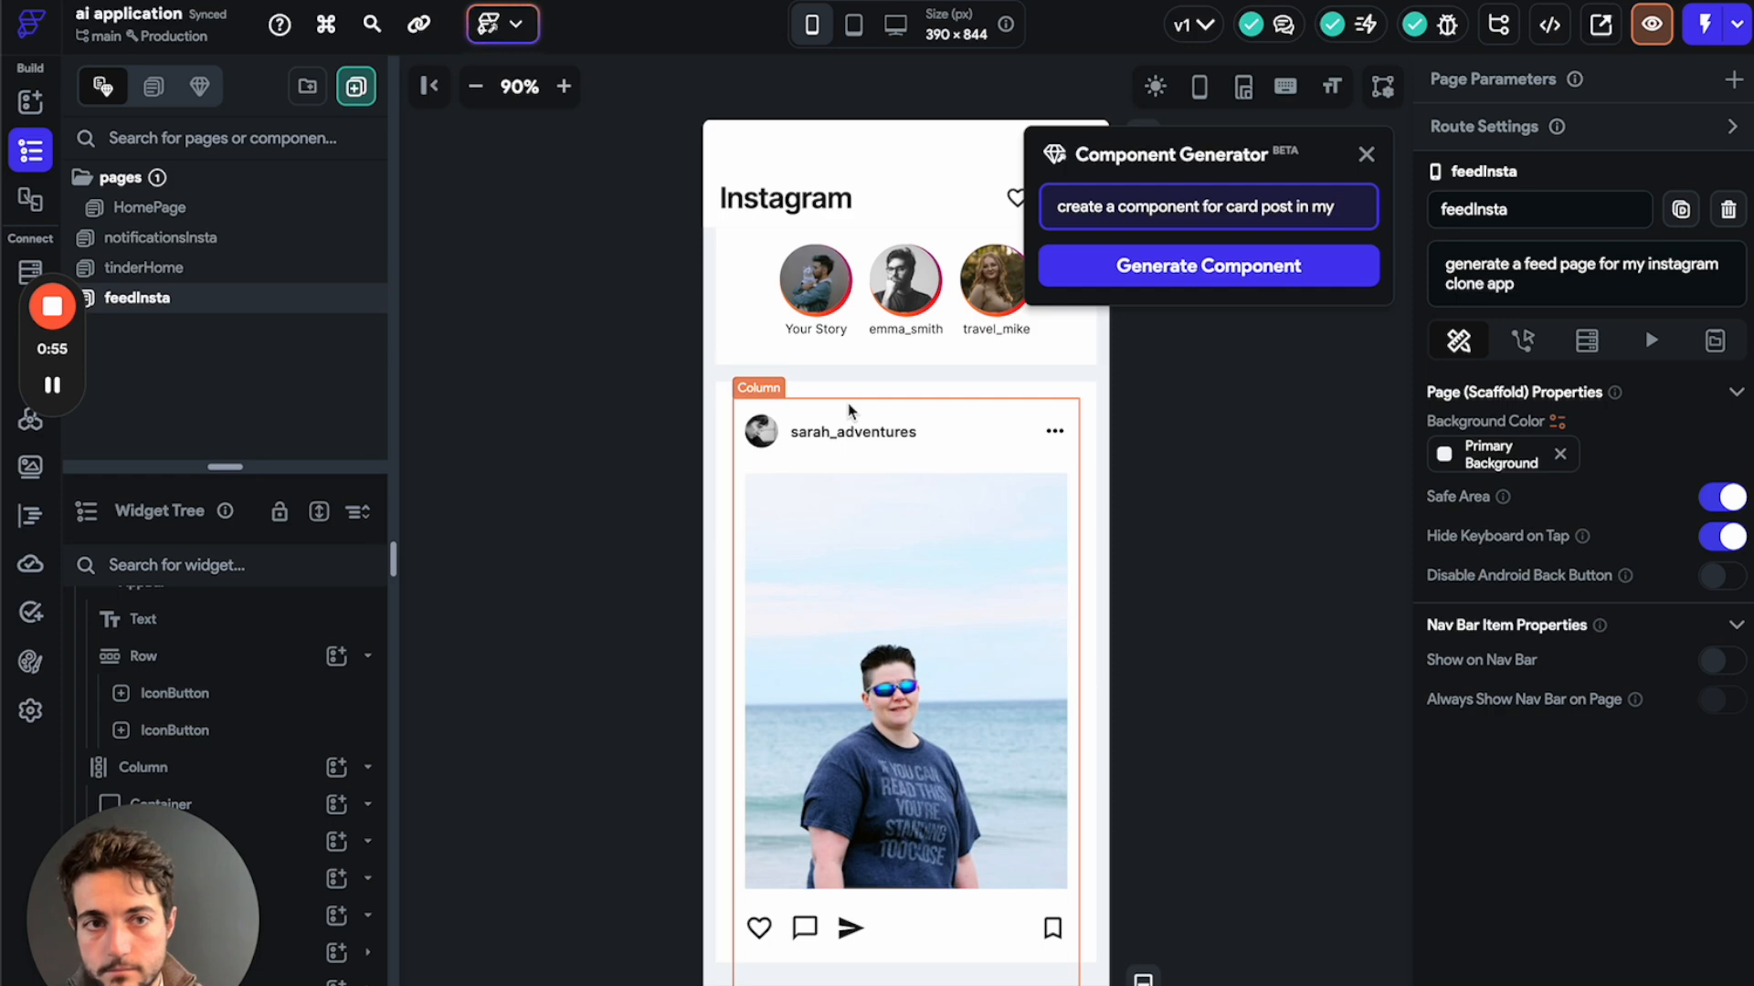
type("instagr")
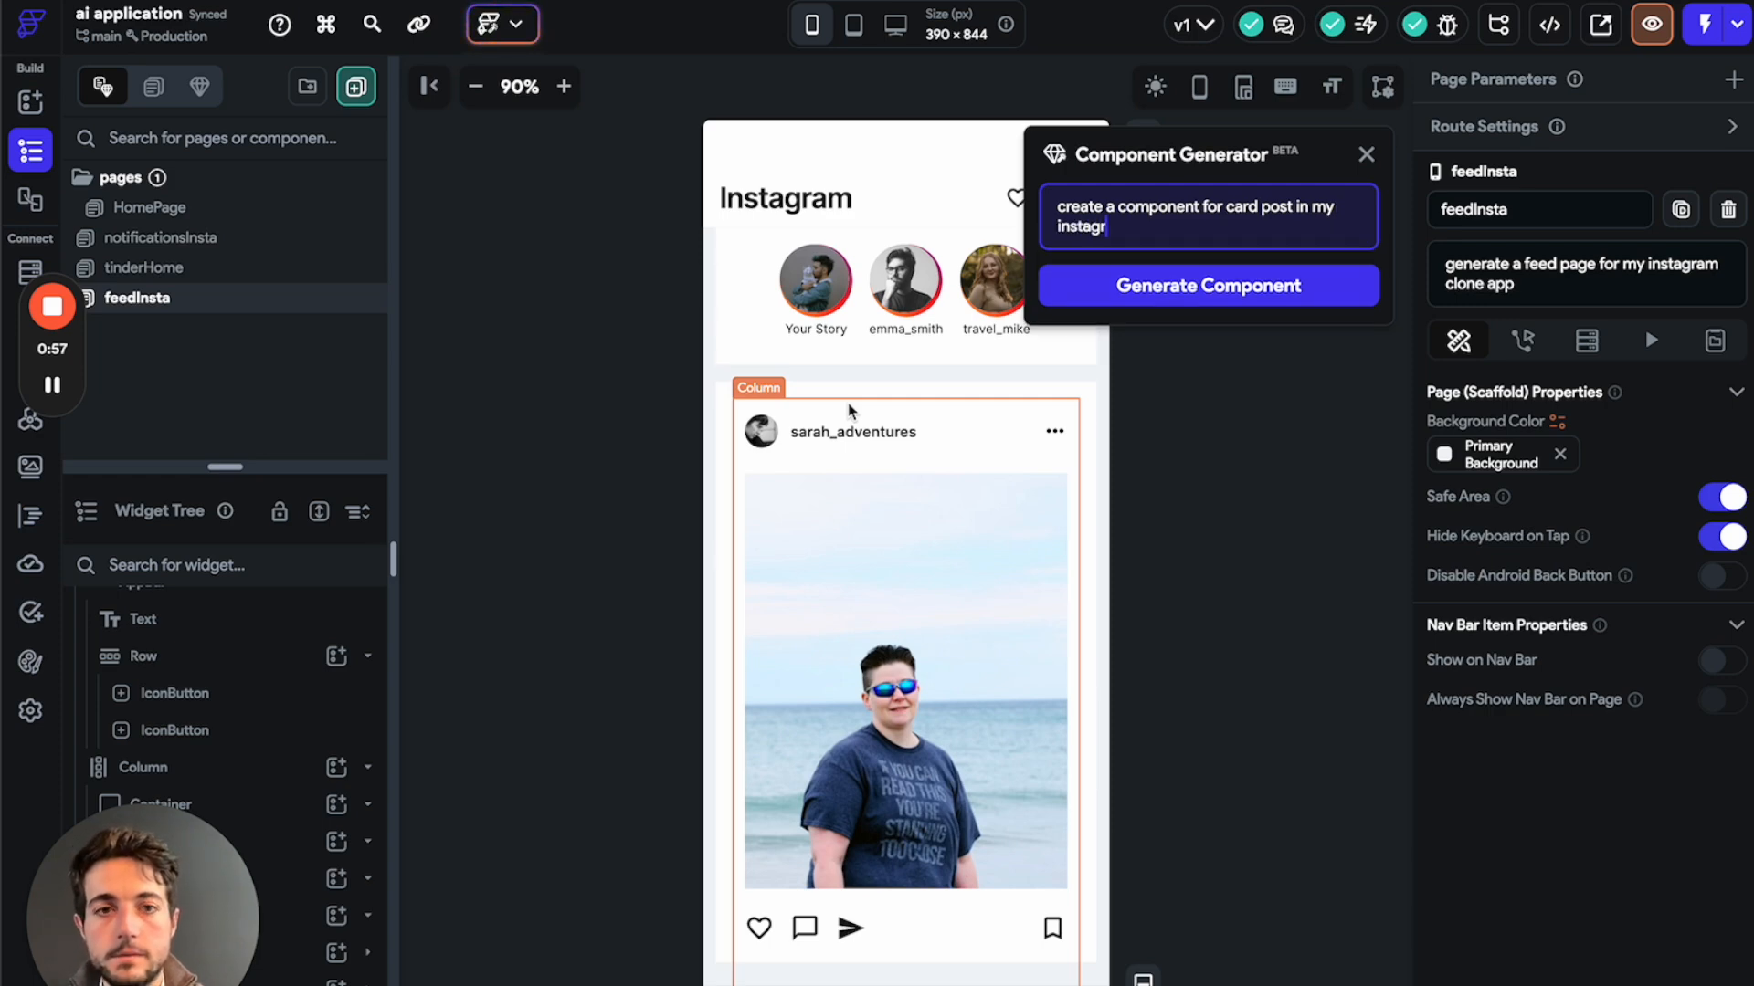
type("am feed")
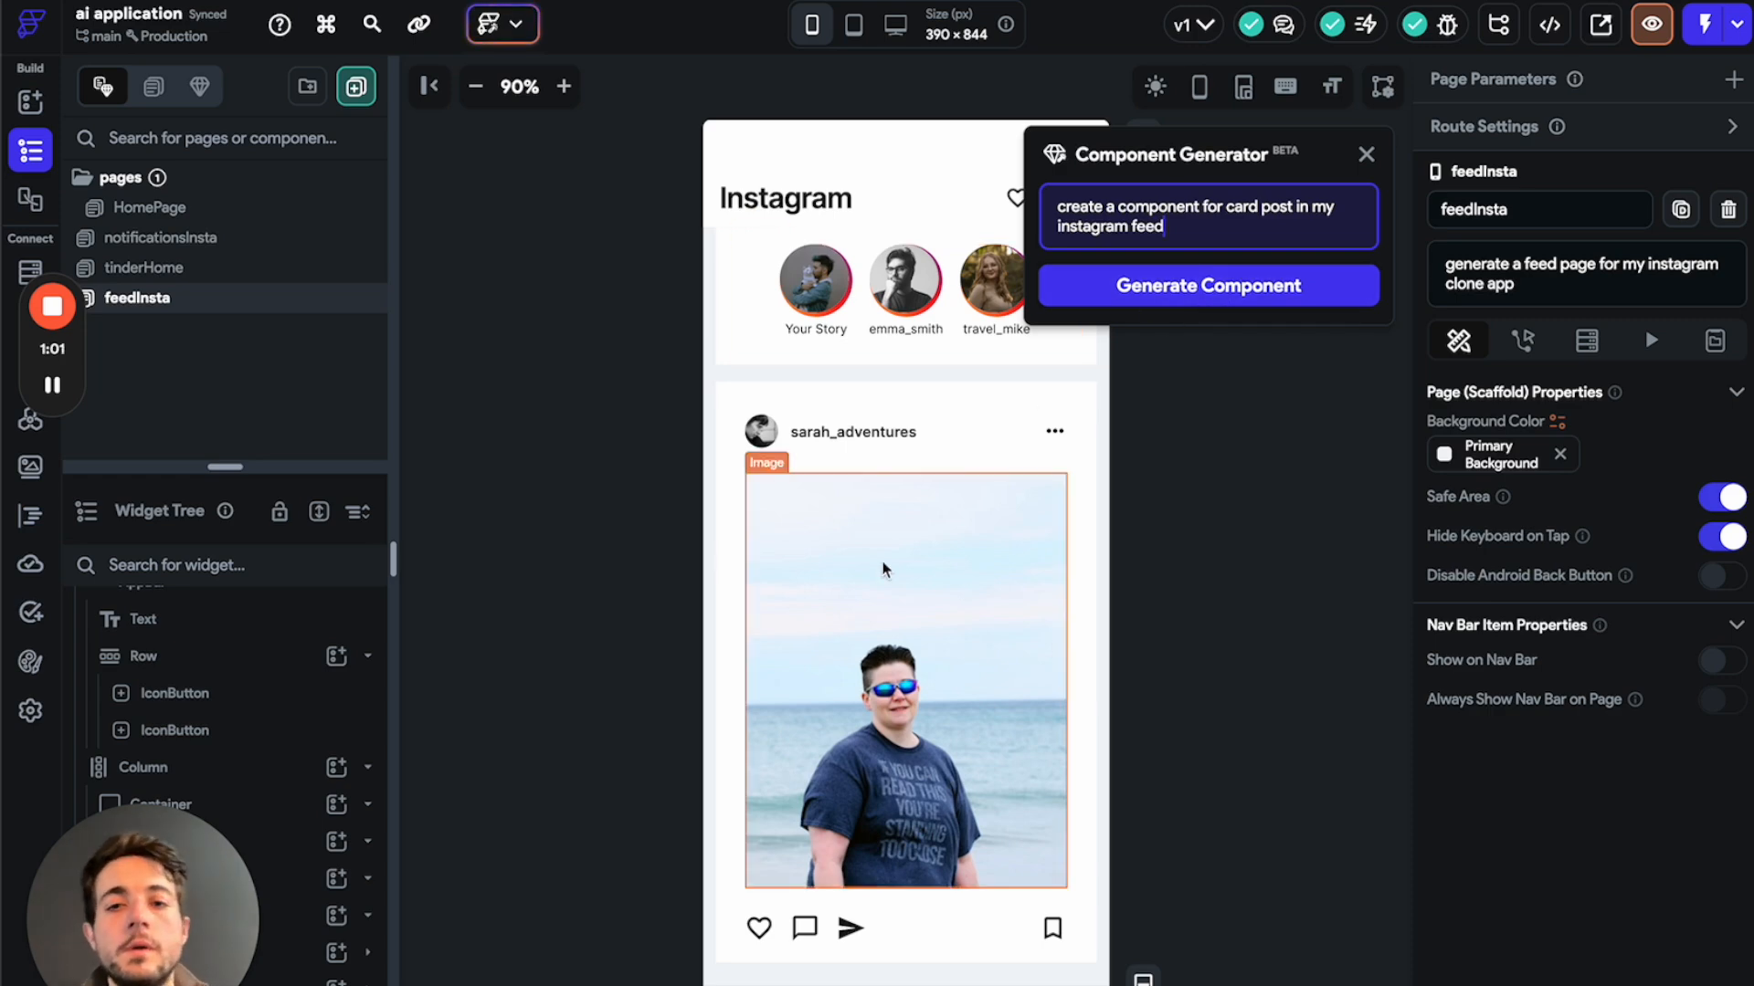
left_click(1173, 294)
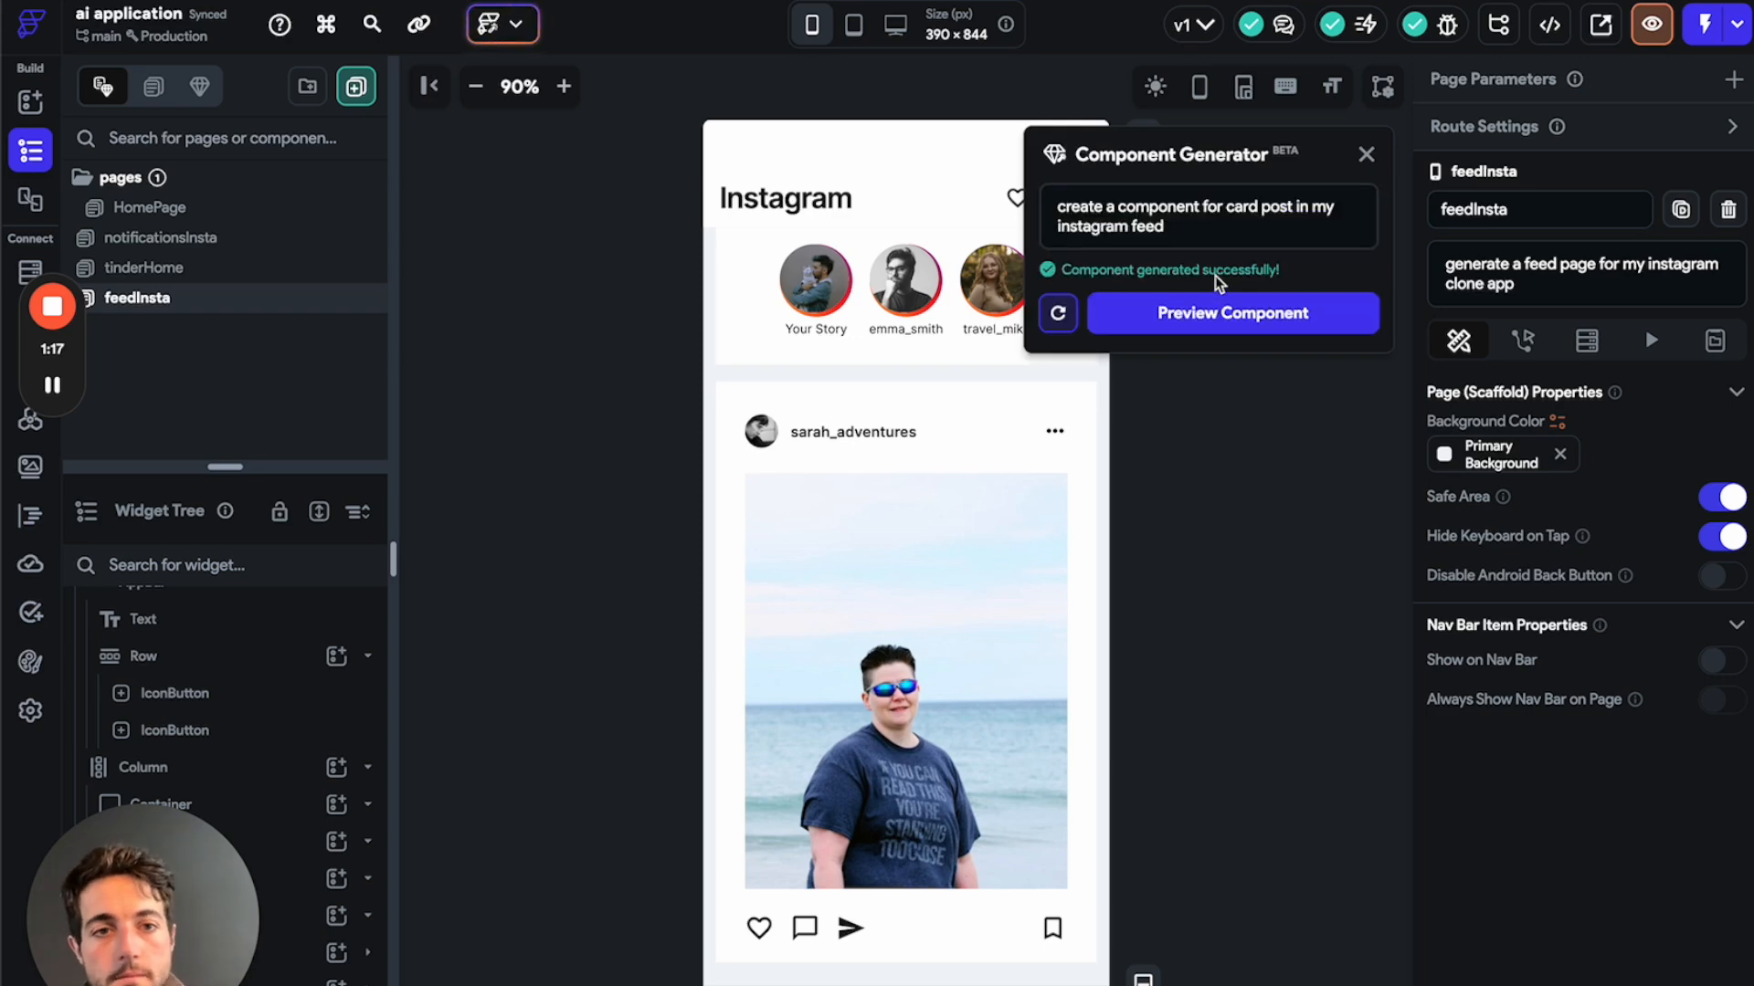
Preview the generated component, insert it under the name postInsta, and extend its canvas height to 485 px.
left_click(1190, 312)
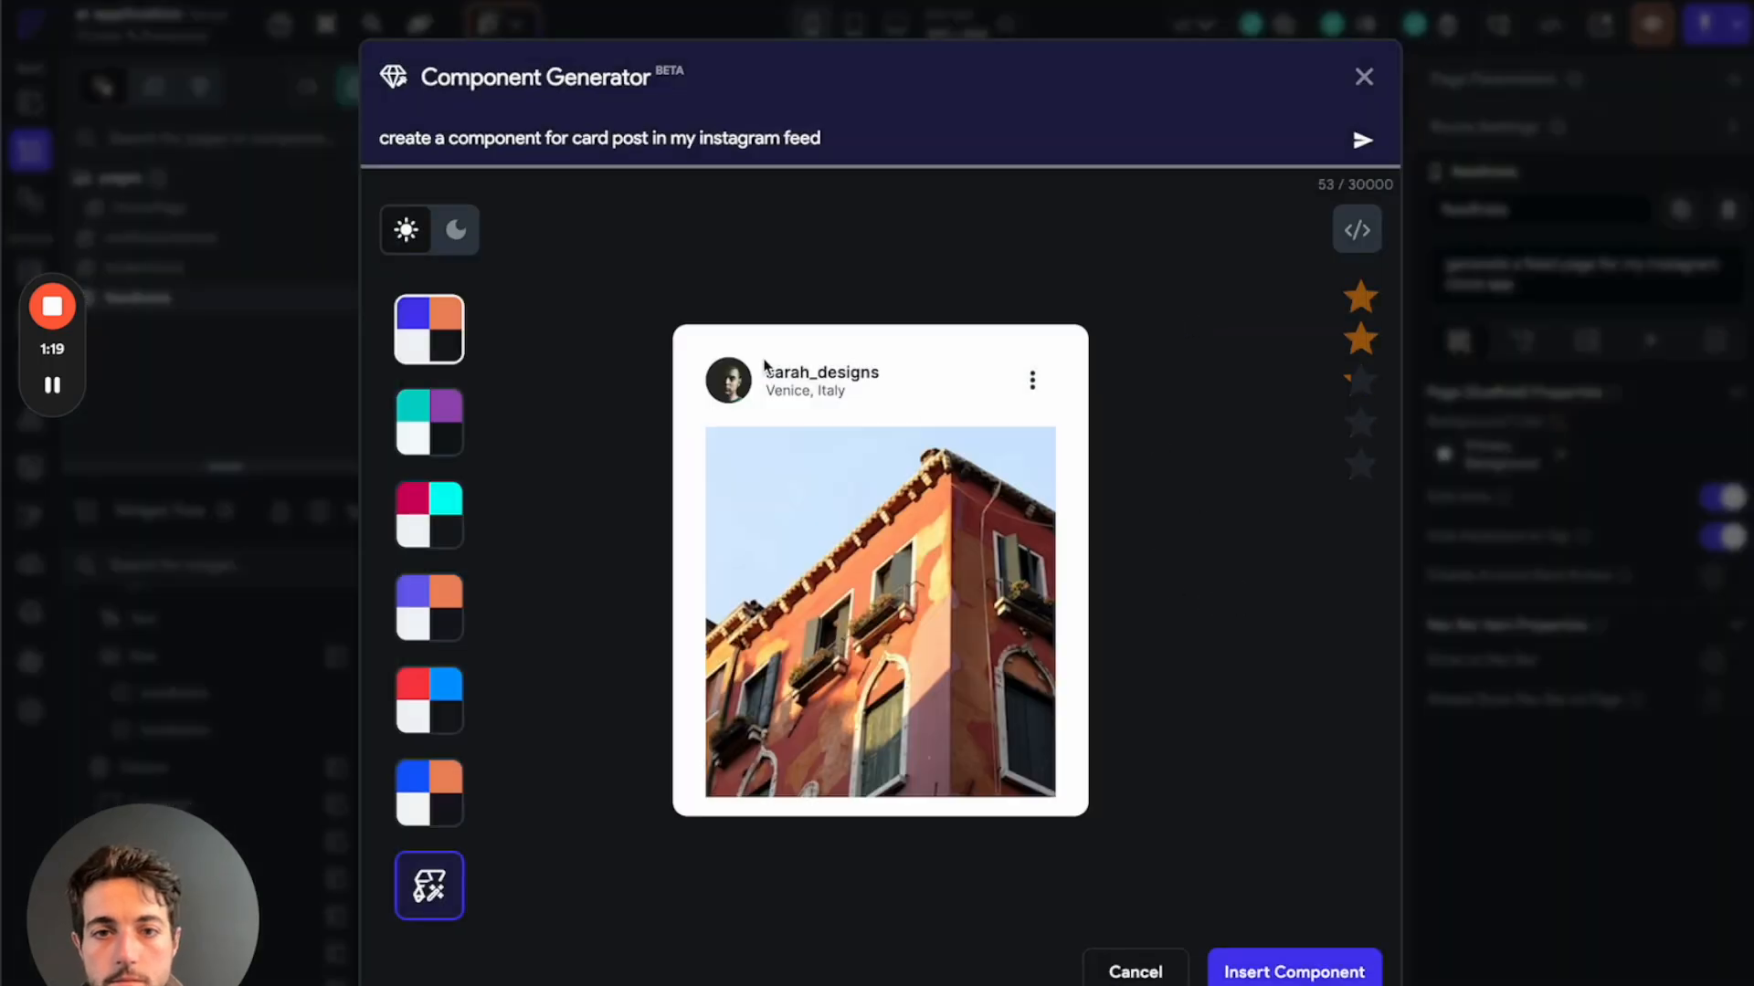
left_click(1306, 978)
type("postInsta")
left_click(1006, 639)
left_click(824, 565)
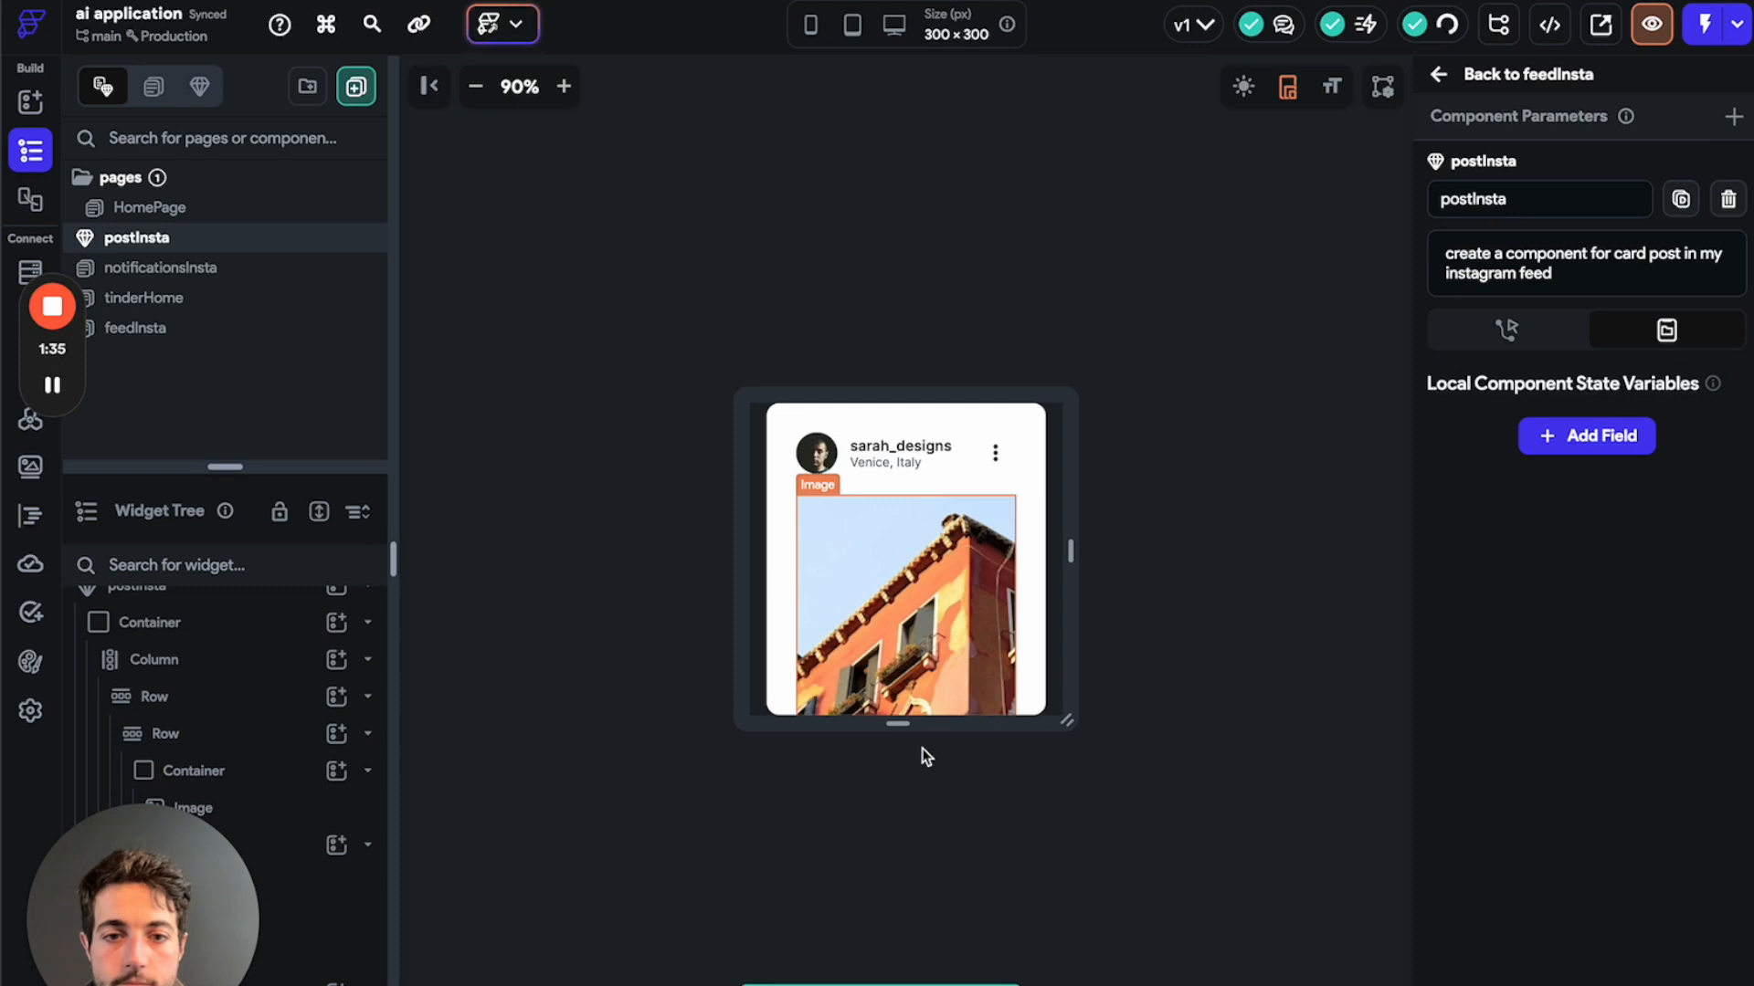
left_click_drag(898, 724, 899, 831)
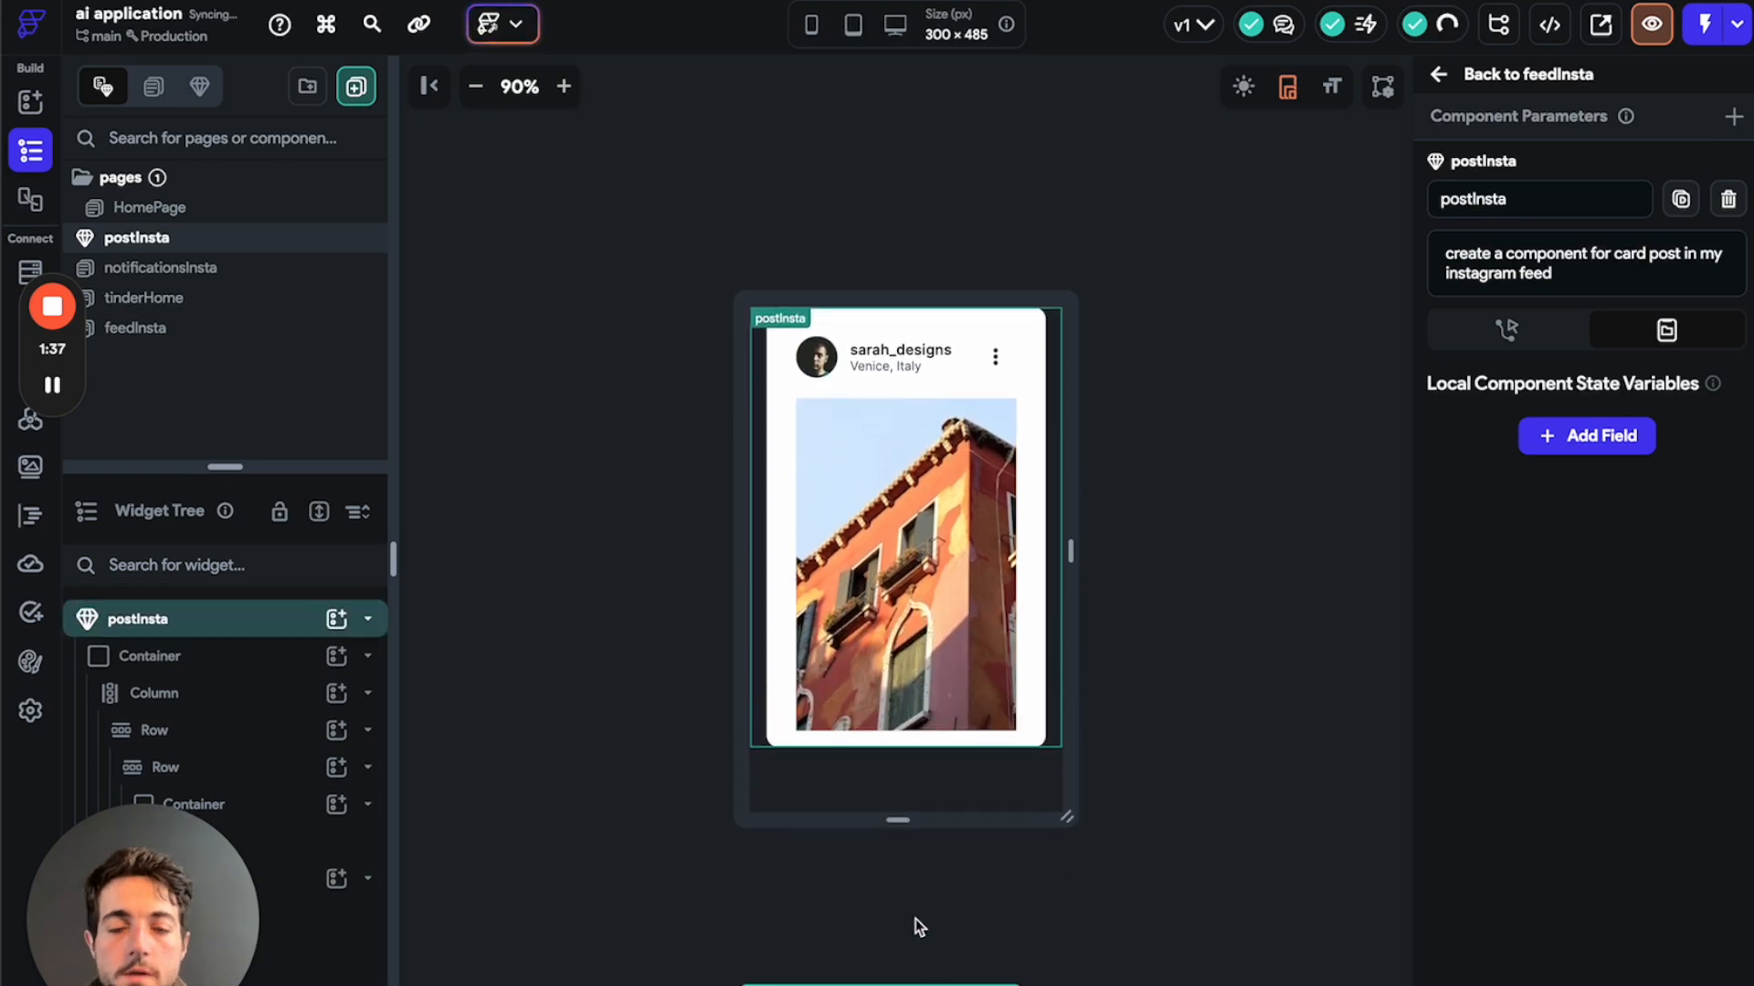
Compare the post layout on the feedInsta page with the postInsta component.
left_click(211, 269)
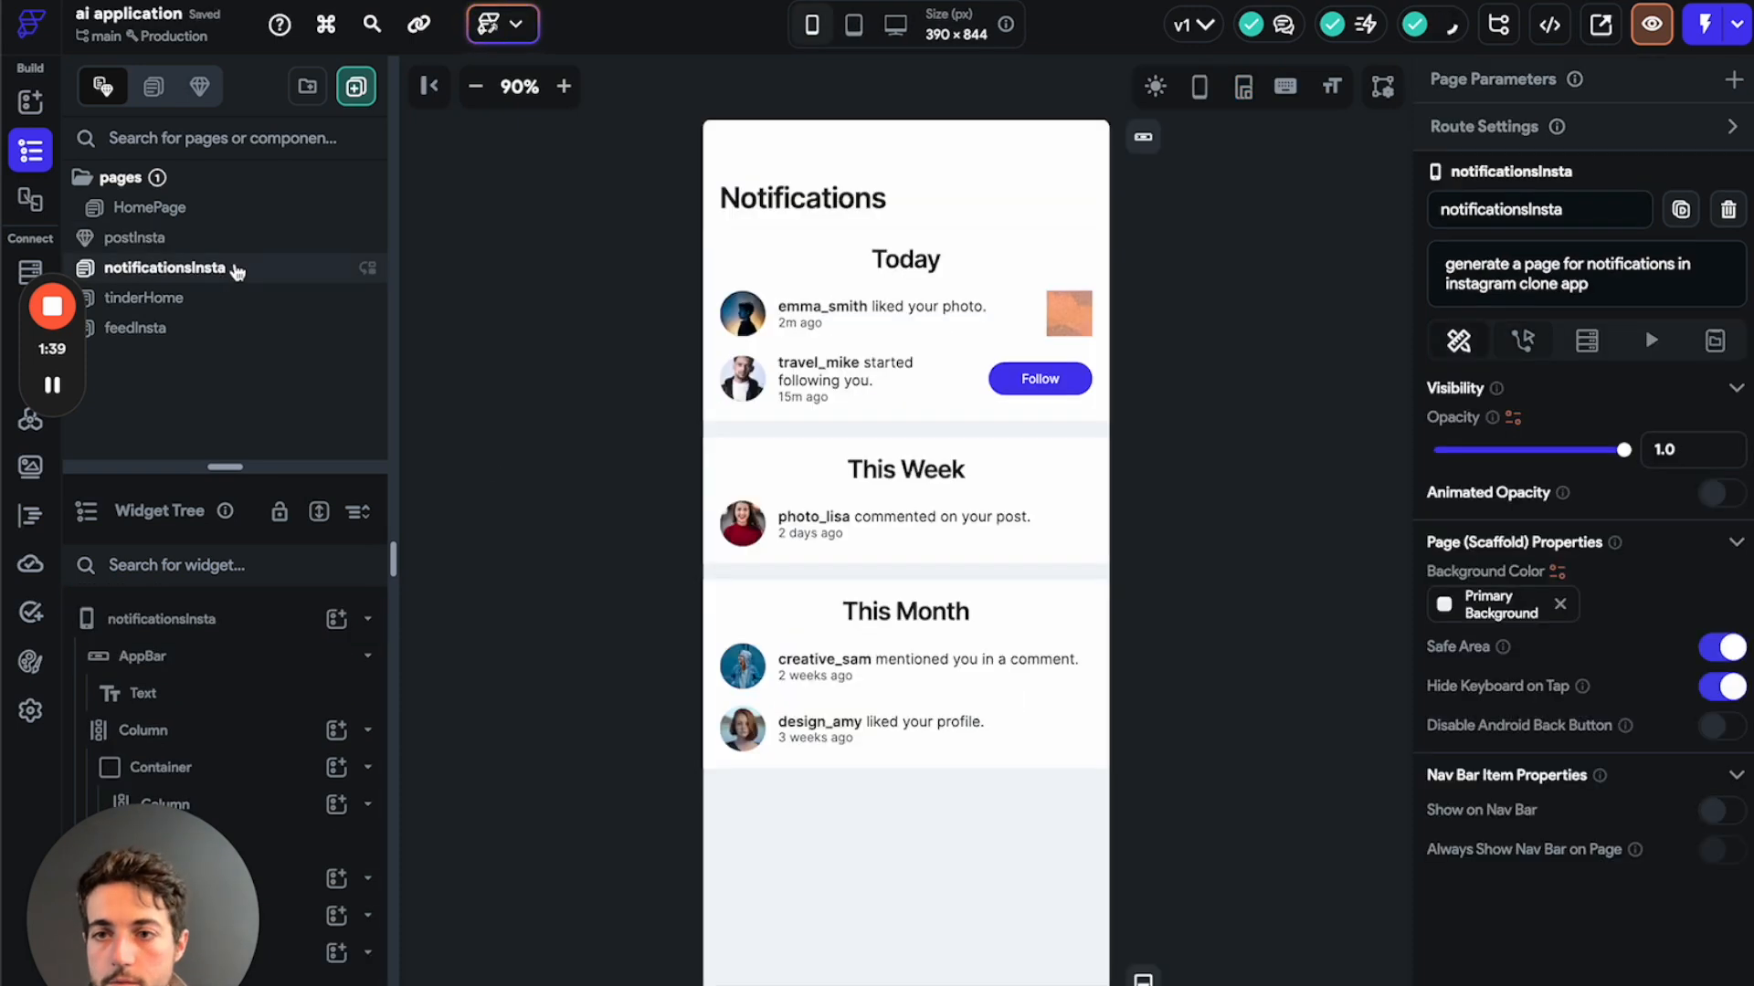
left_click(256, 297)
left_click(258, 329)
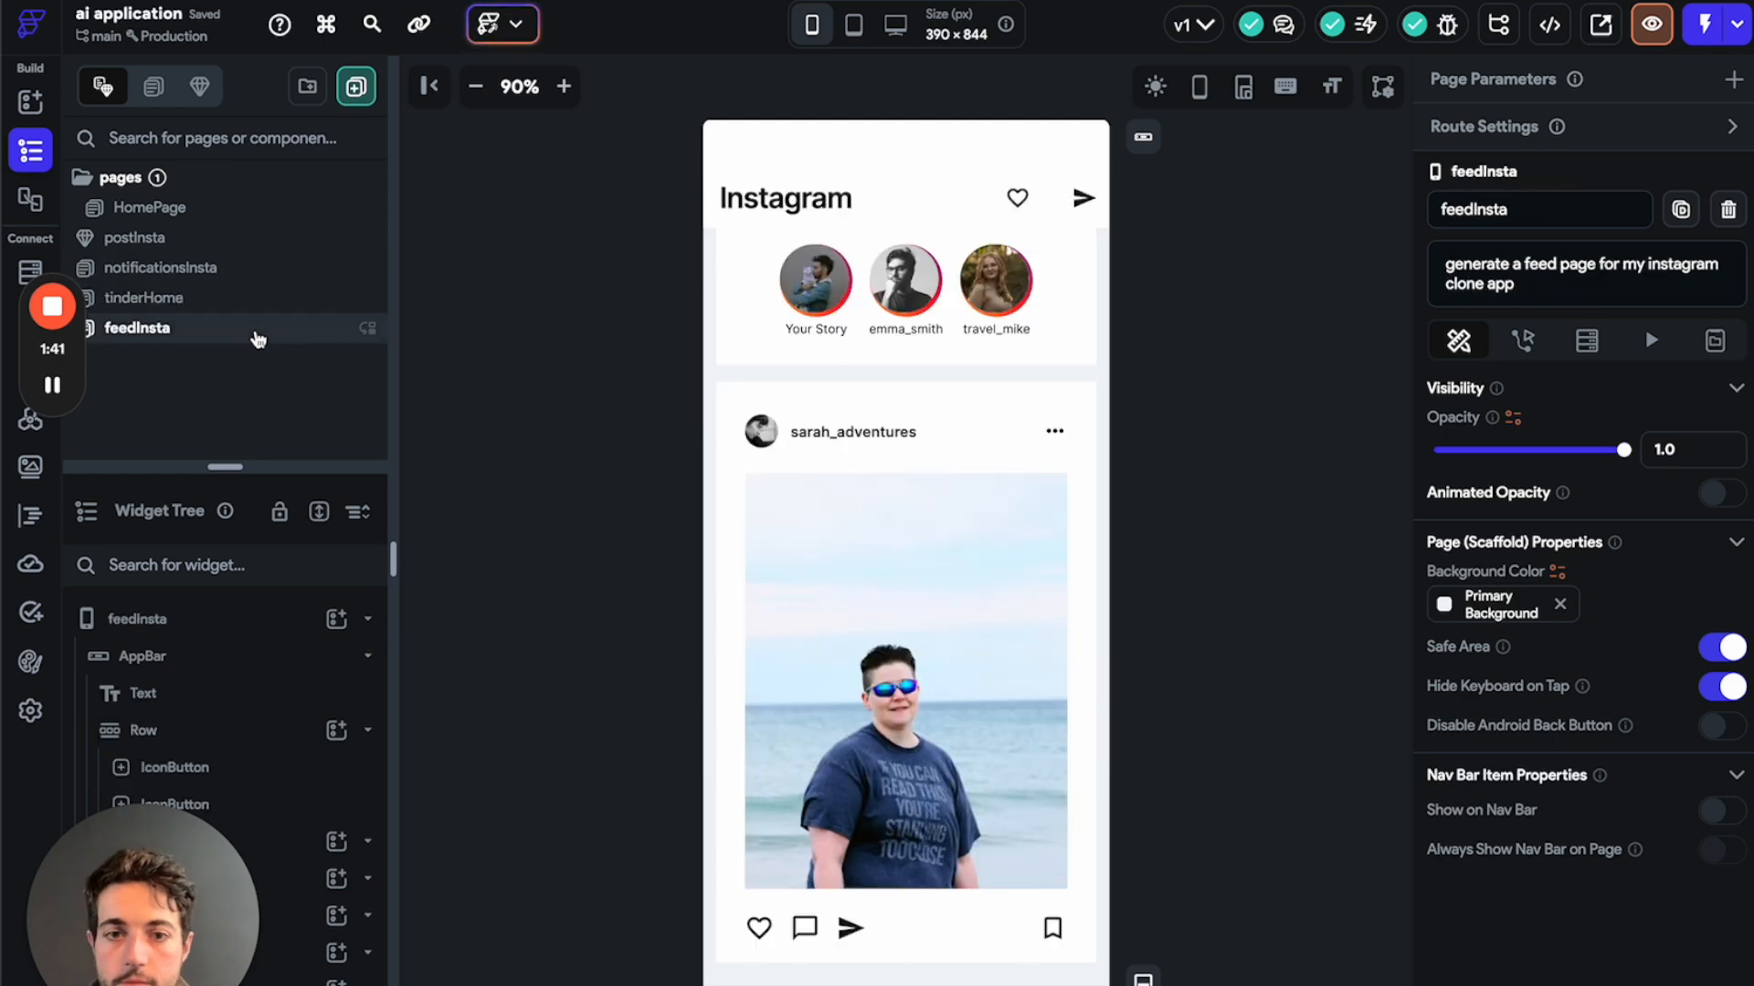
scroll(797, 639, "down", 3)
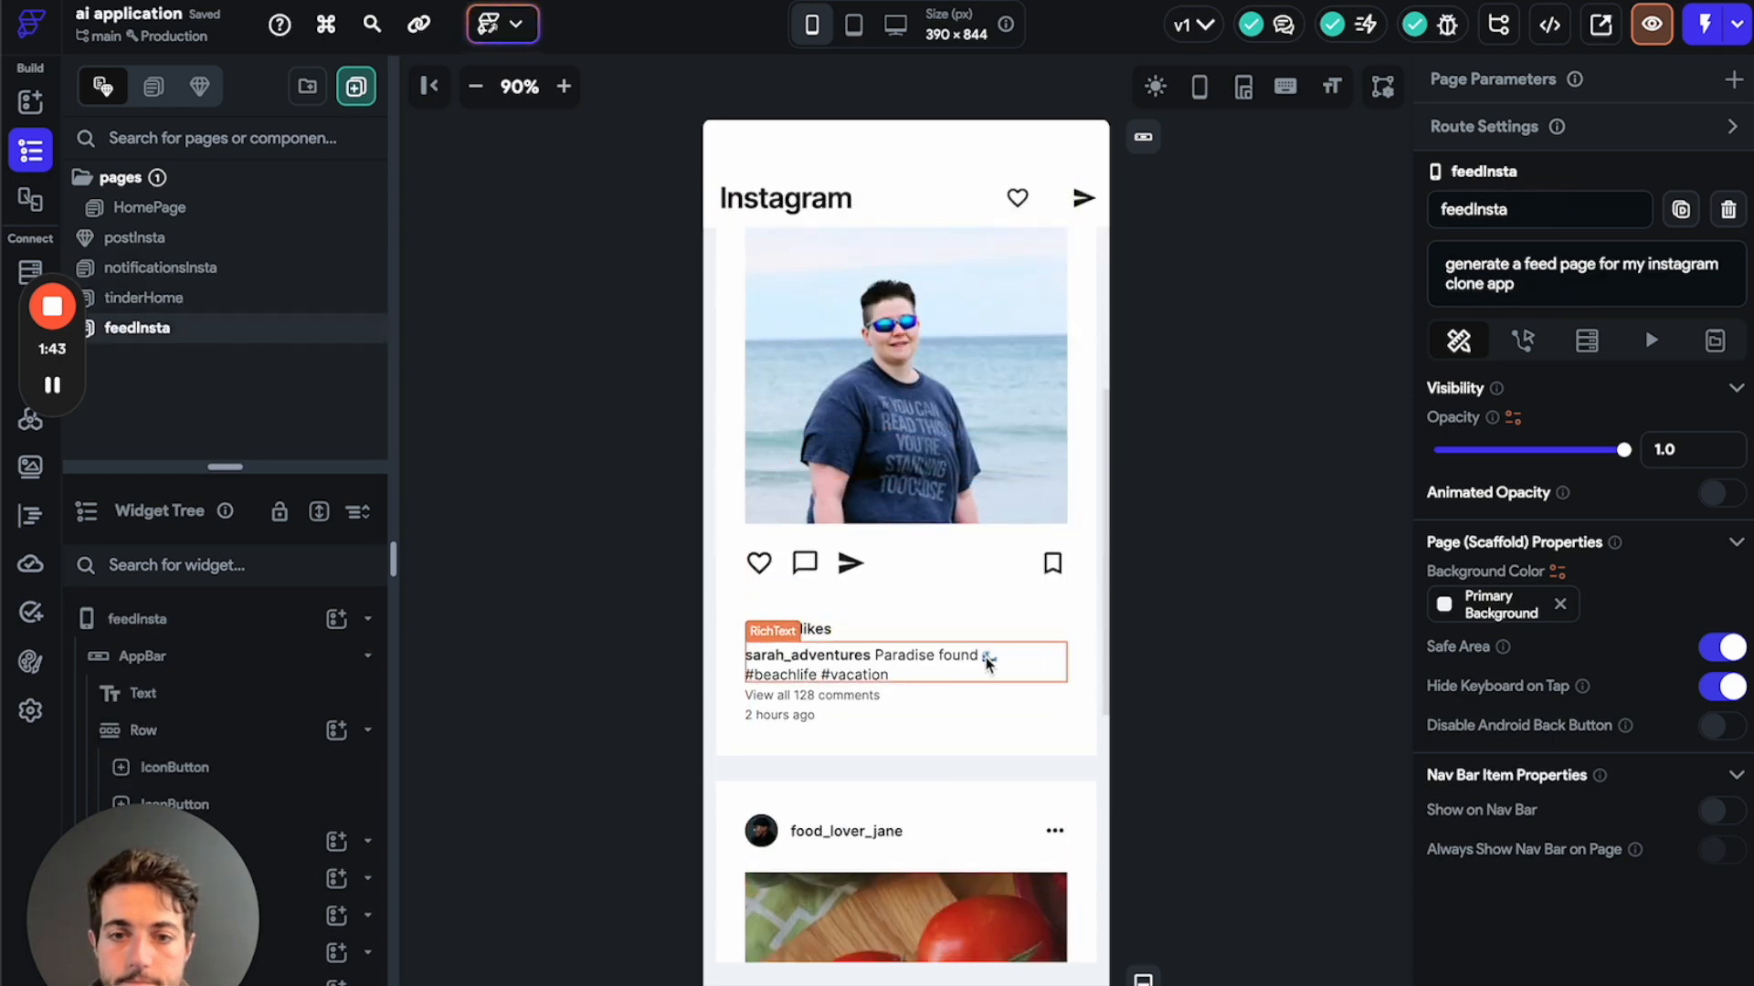
left_click(241, 236)
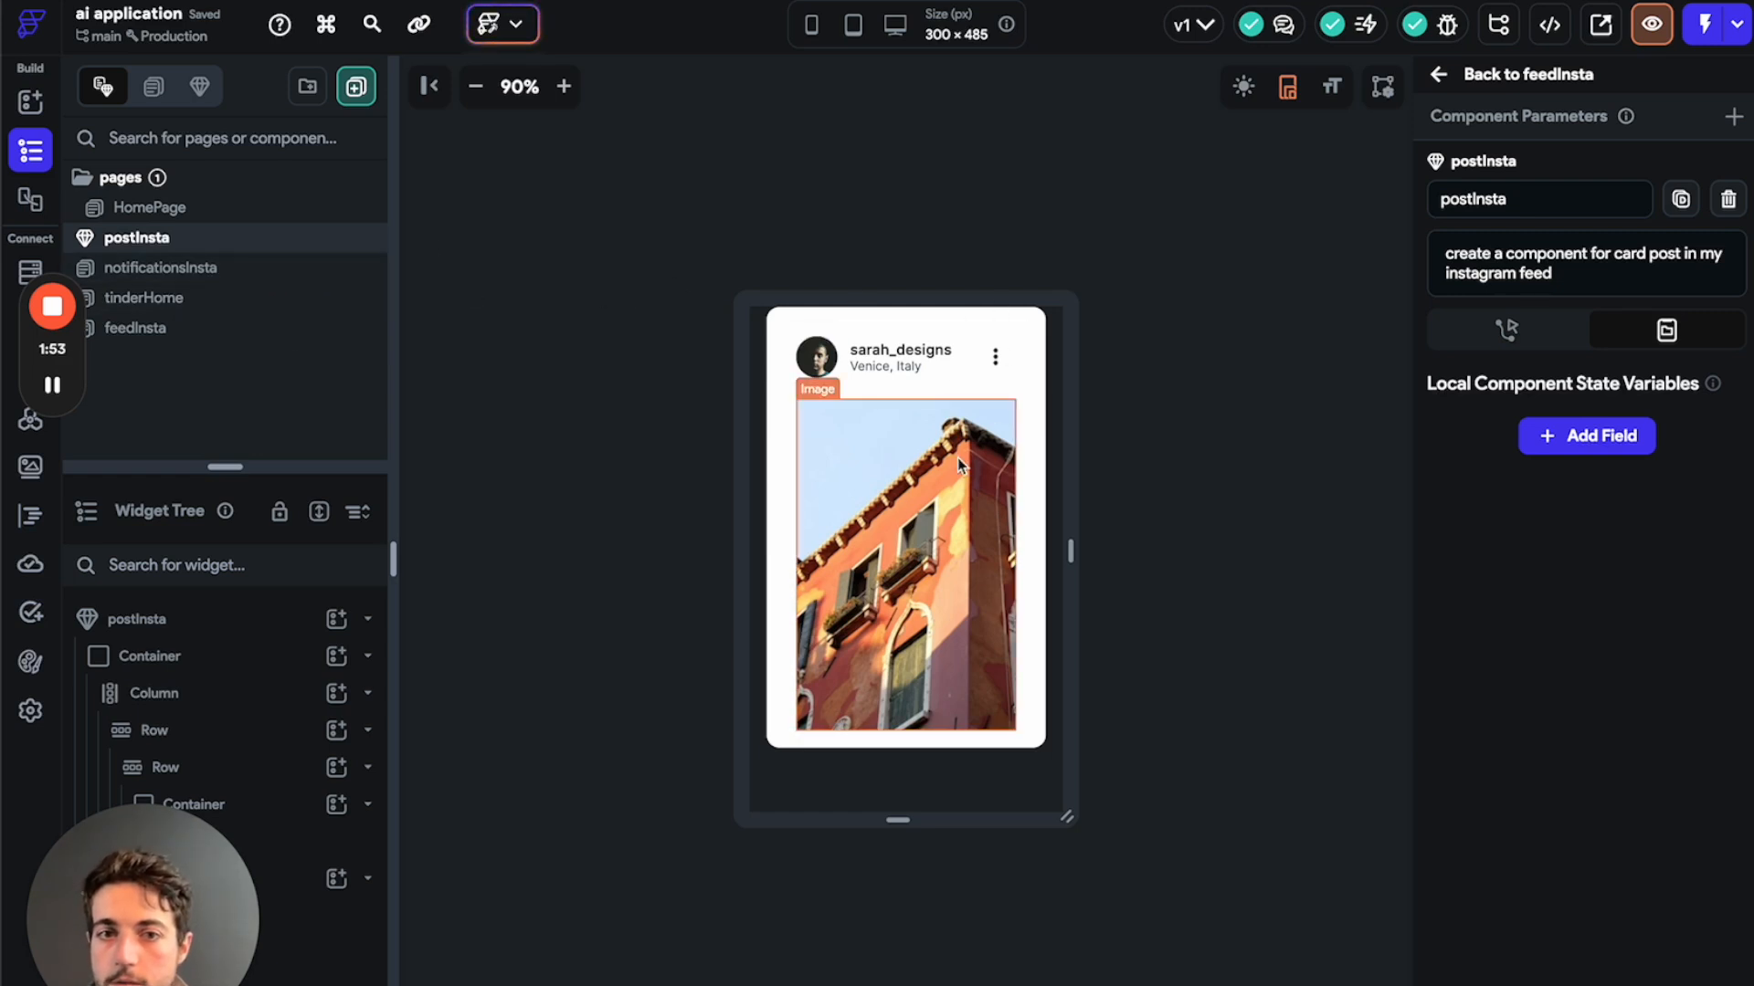
Copy the column holding the likes, caption and comments text from the first post on the feedInsta page.
left_click(283, 296)
left_click(276, 269)
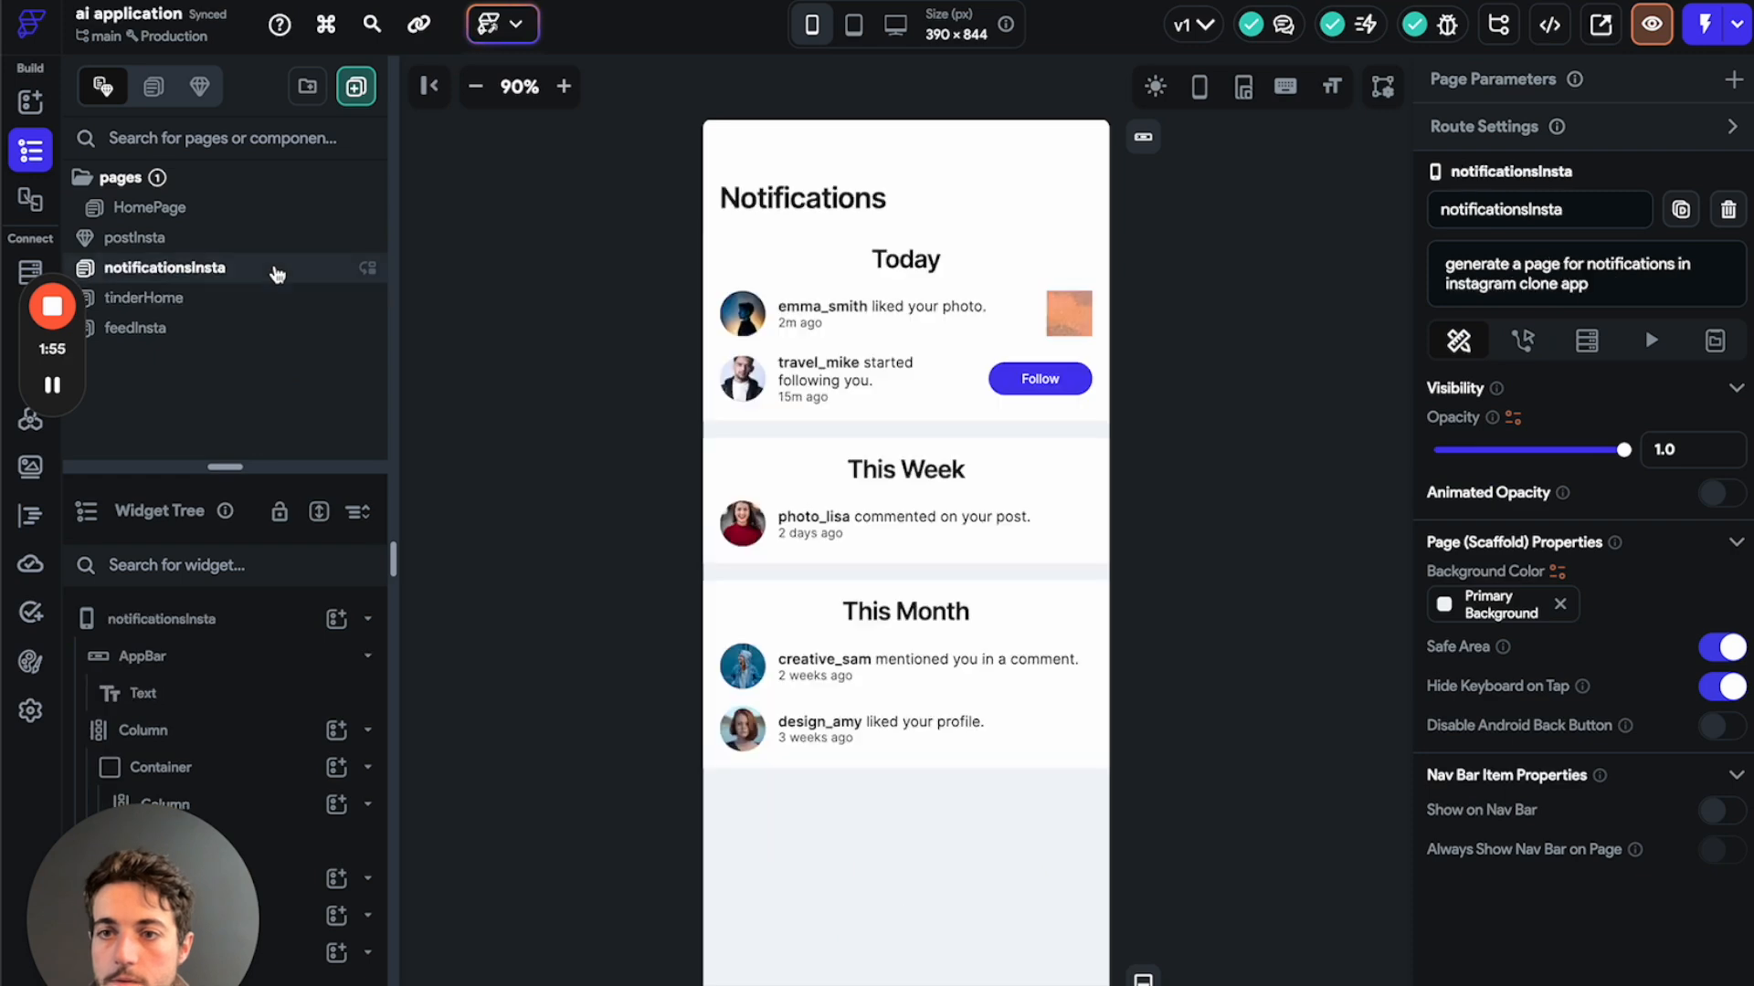
left_click(277, 298)
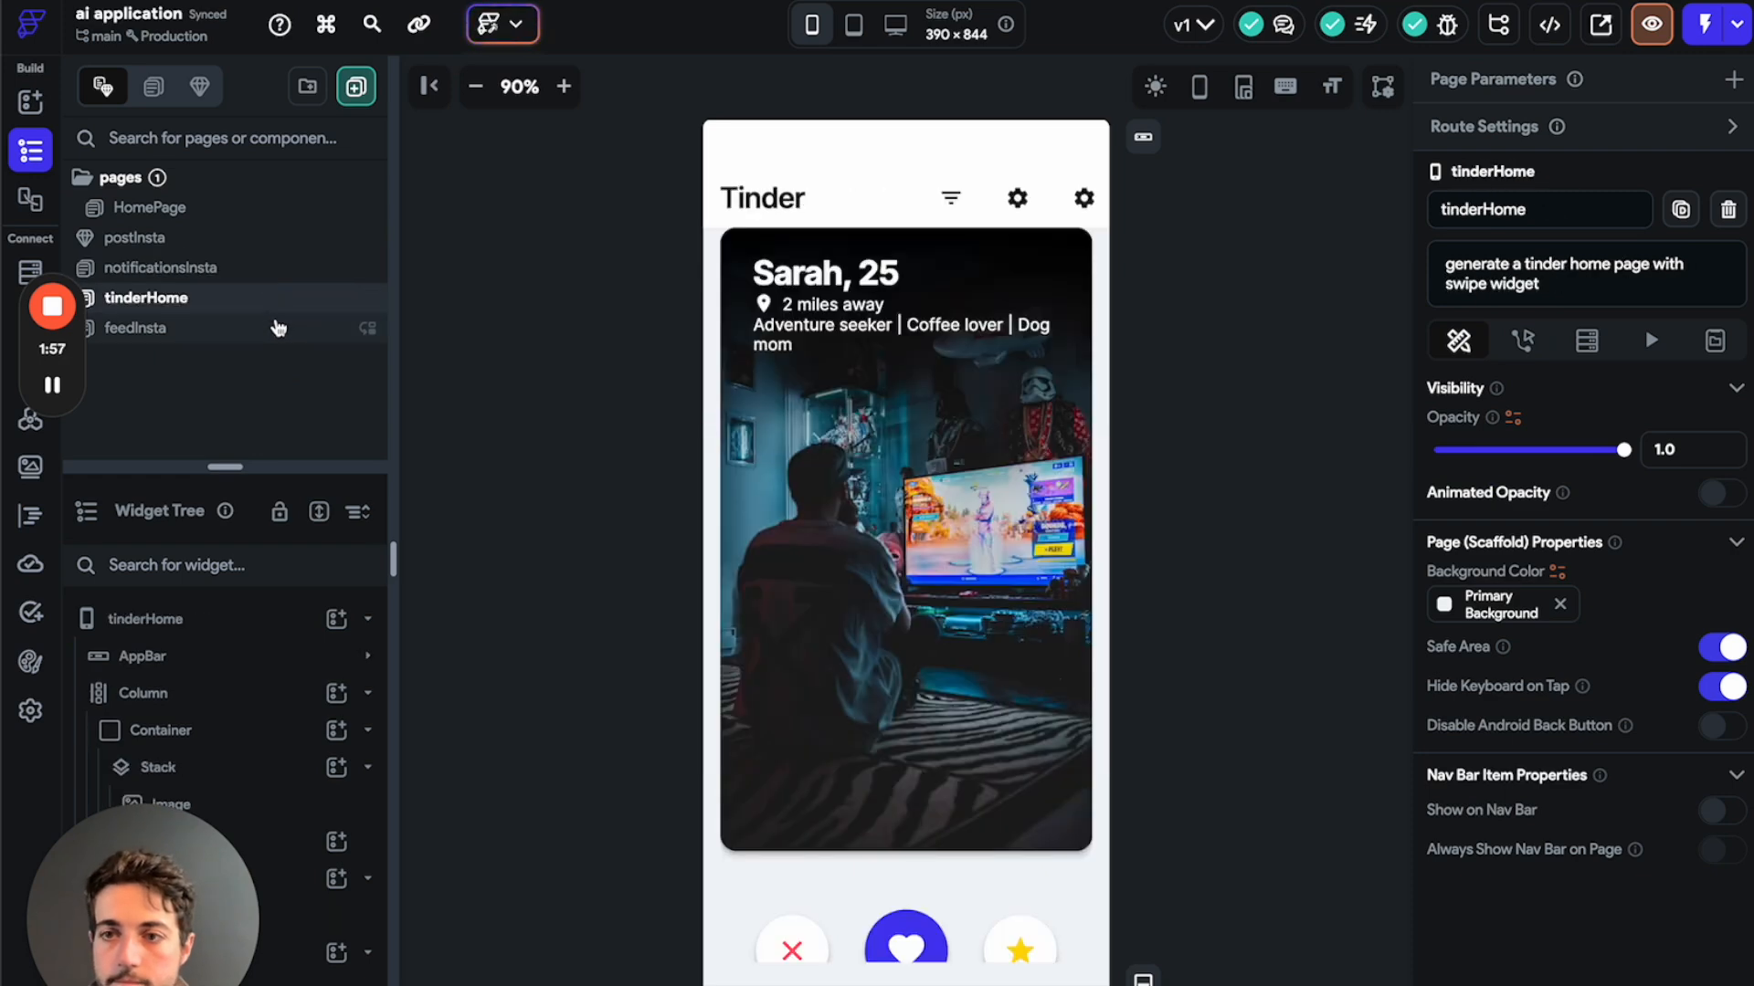
left_click(278, 328)
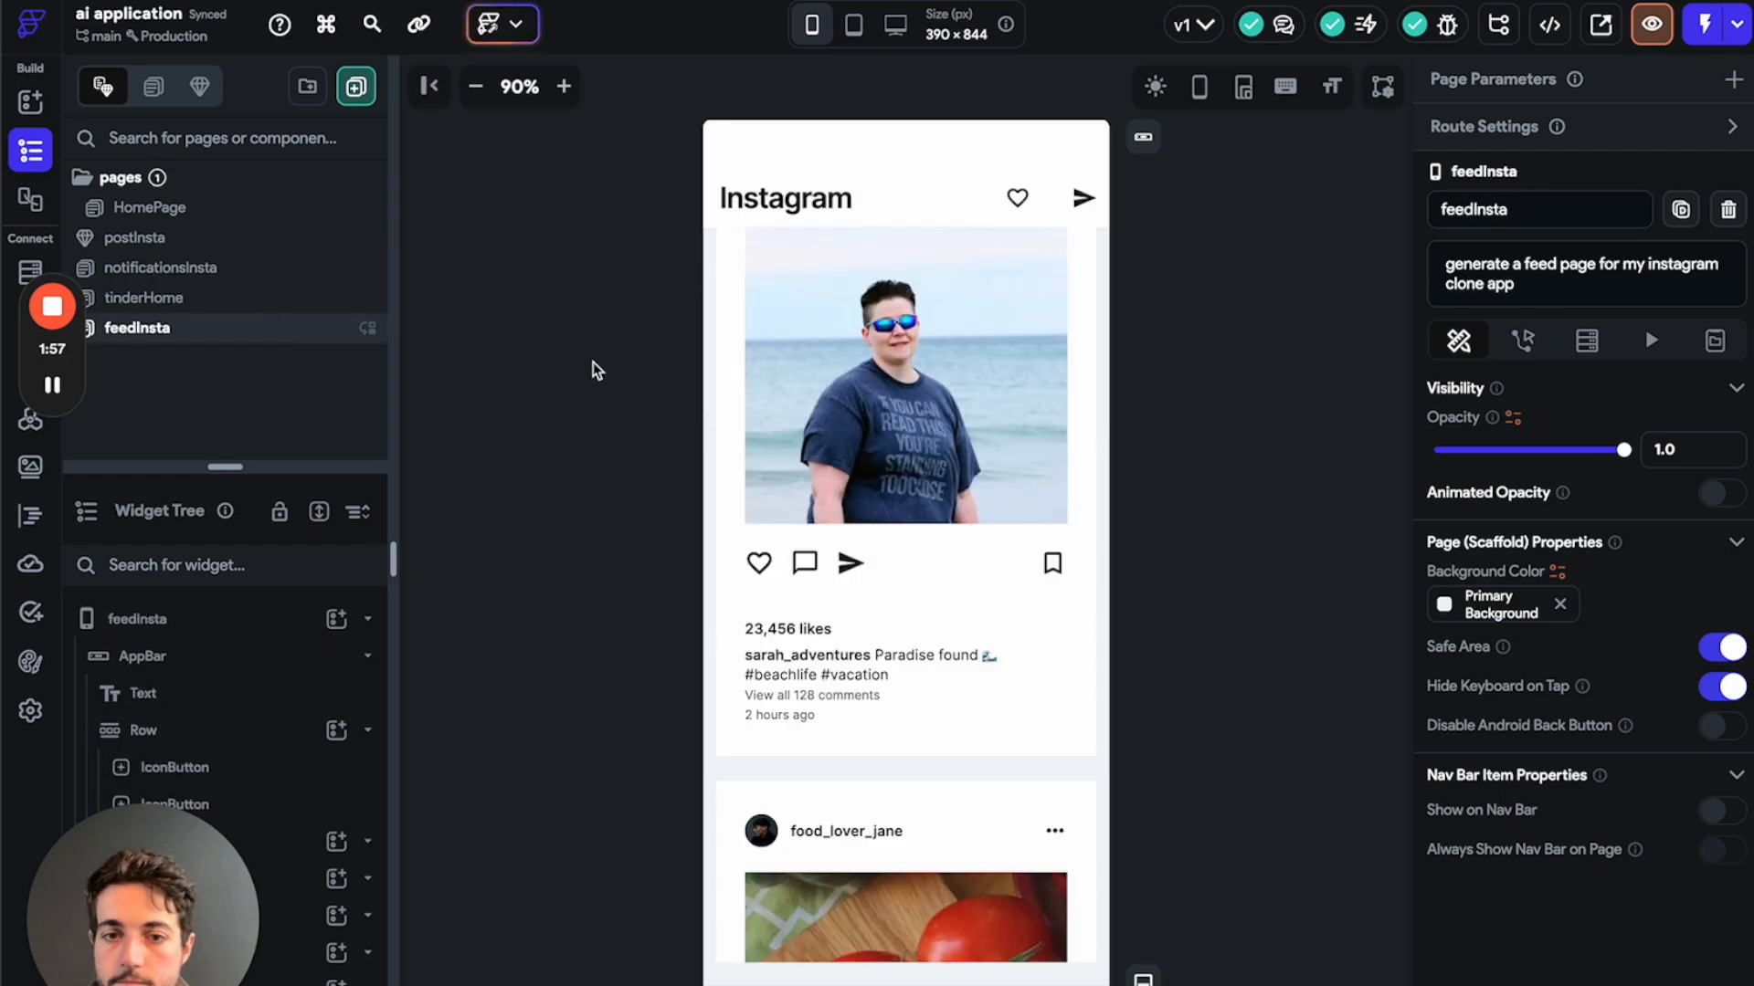
left_click(1050, 683)
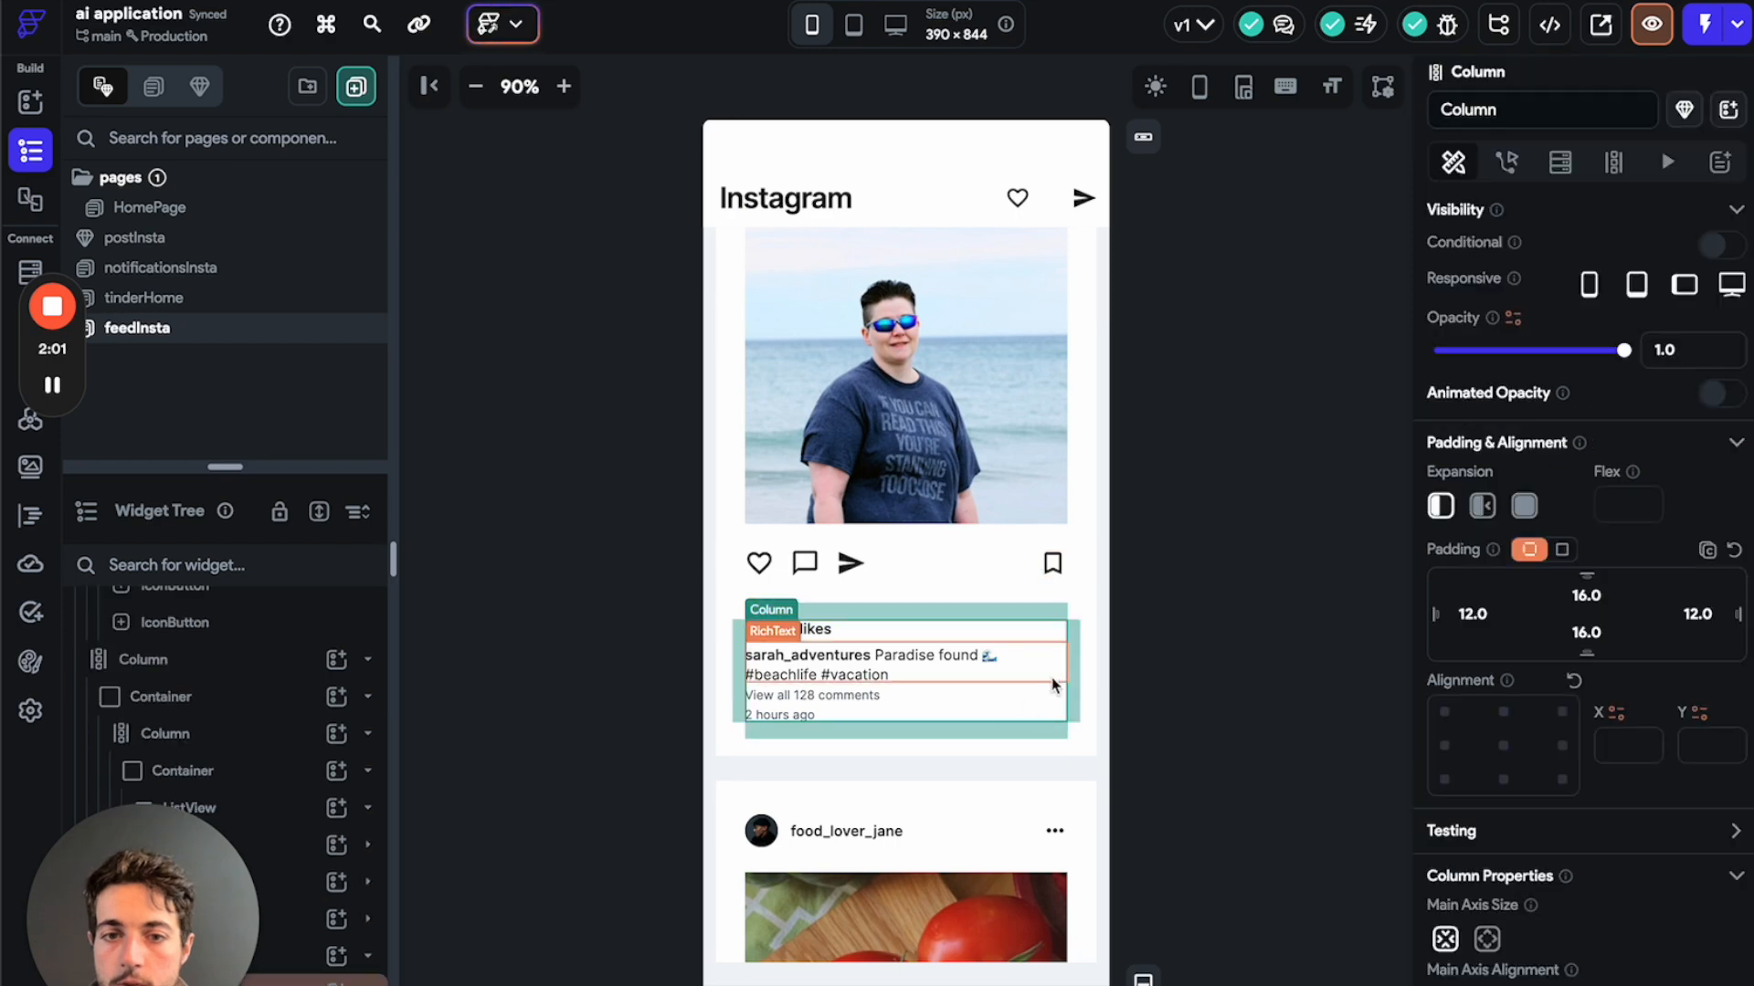
Paste the copied text column into the main column of postInsta and extend the canvas height to 632 px.
left_click(203, 237)
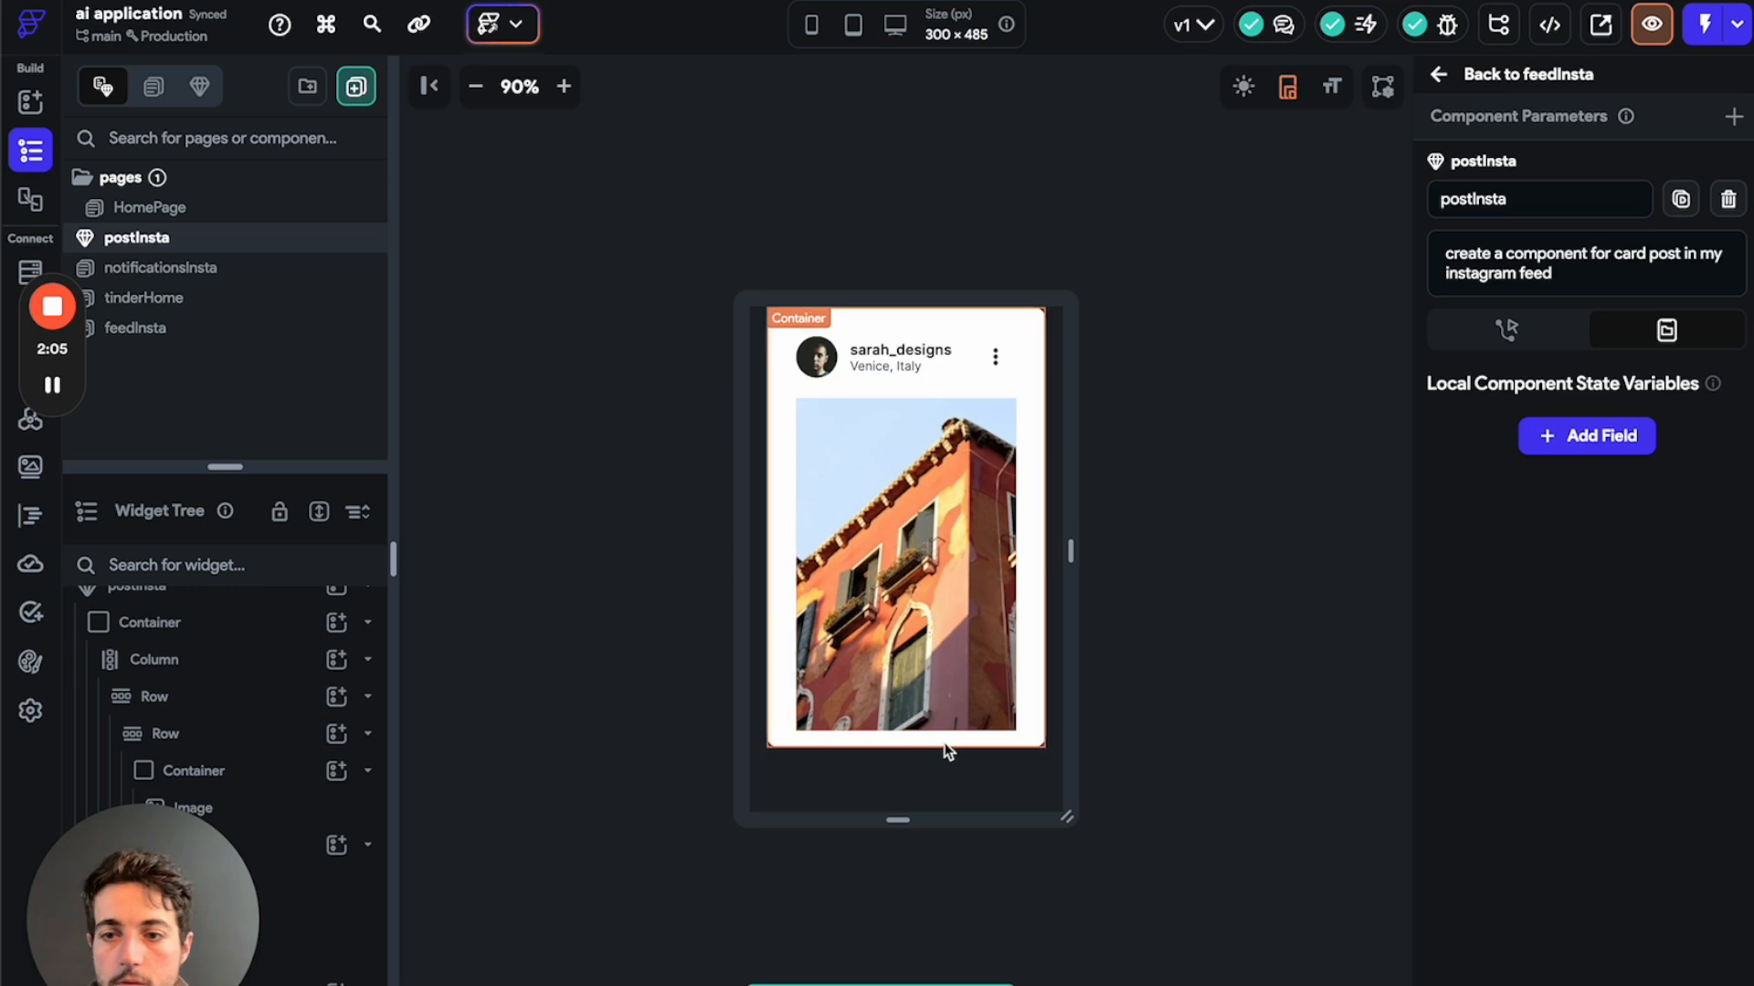
scroll(260, 657, "up", 1)
left_click_drag(225, 467, 225, 160)
left_click(254, 351)
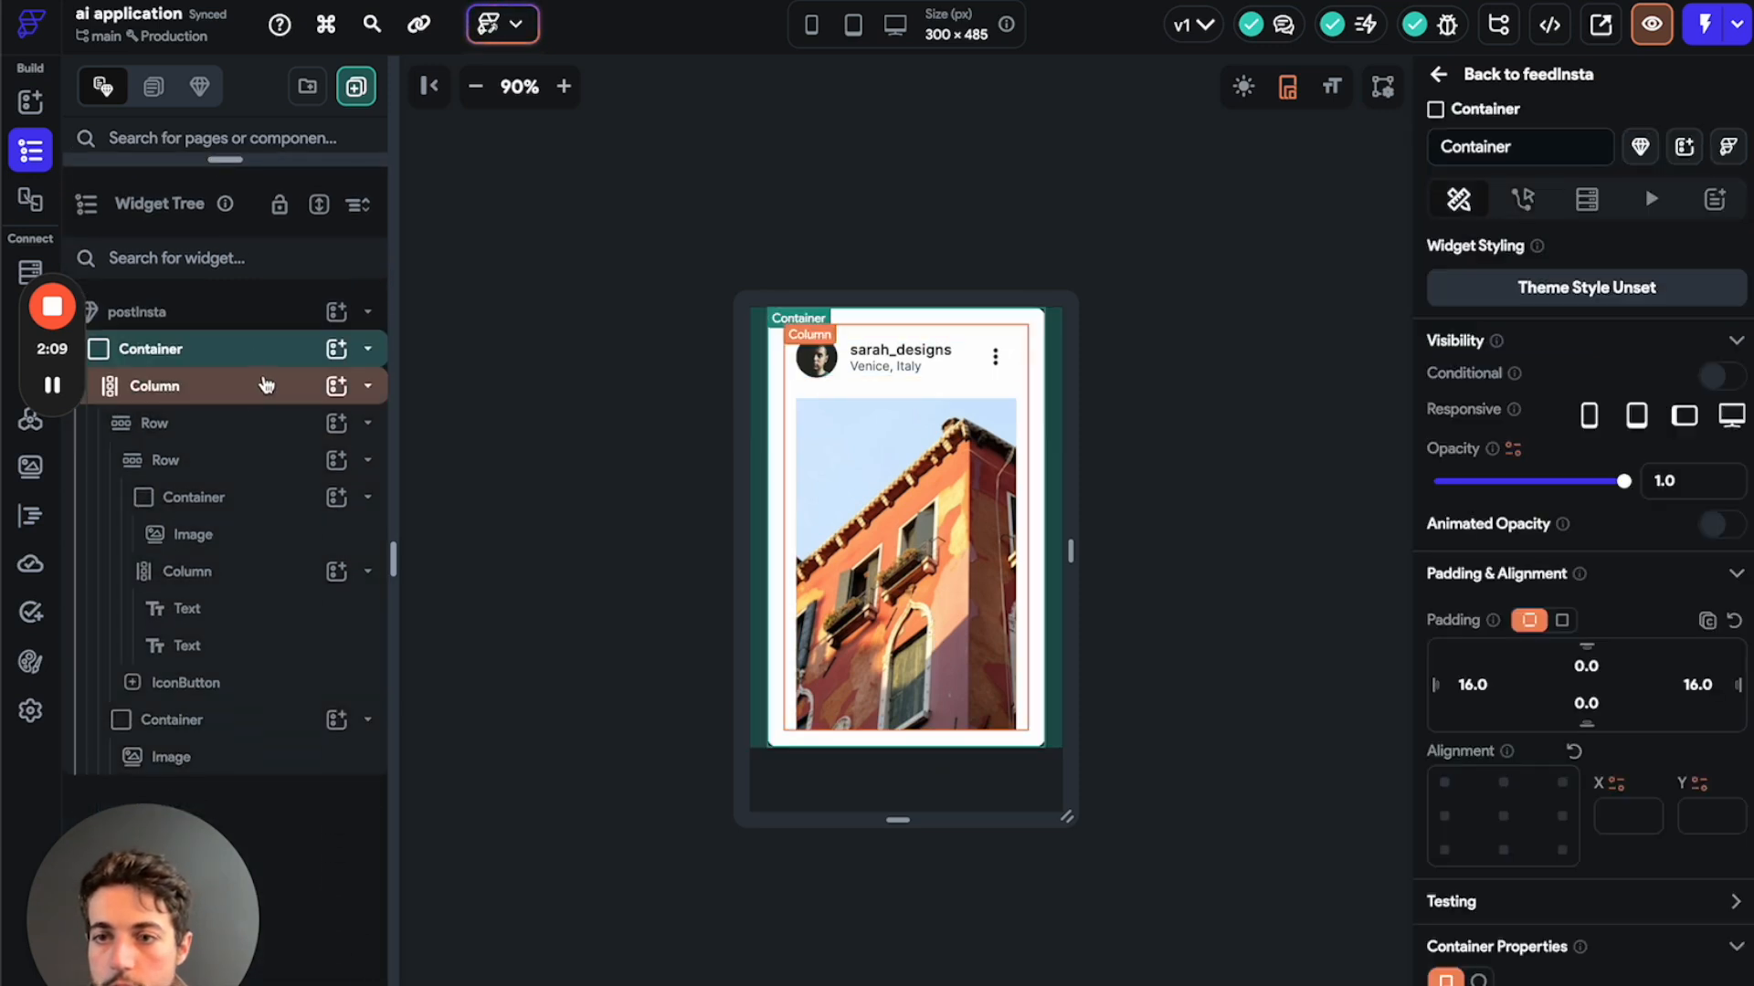
left_click(266, 387)
left_click(367, 423)
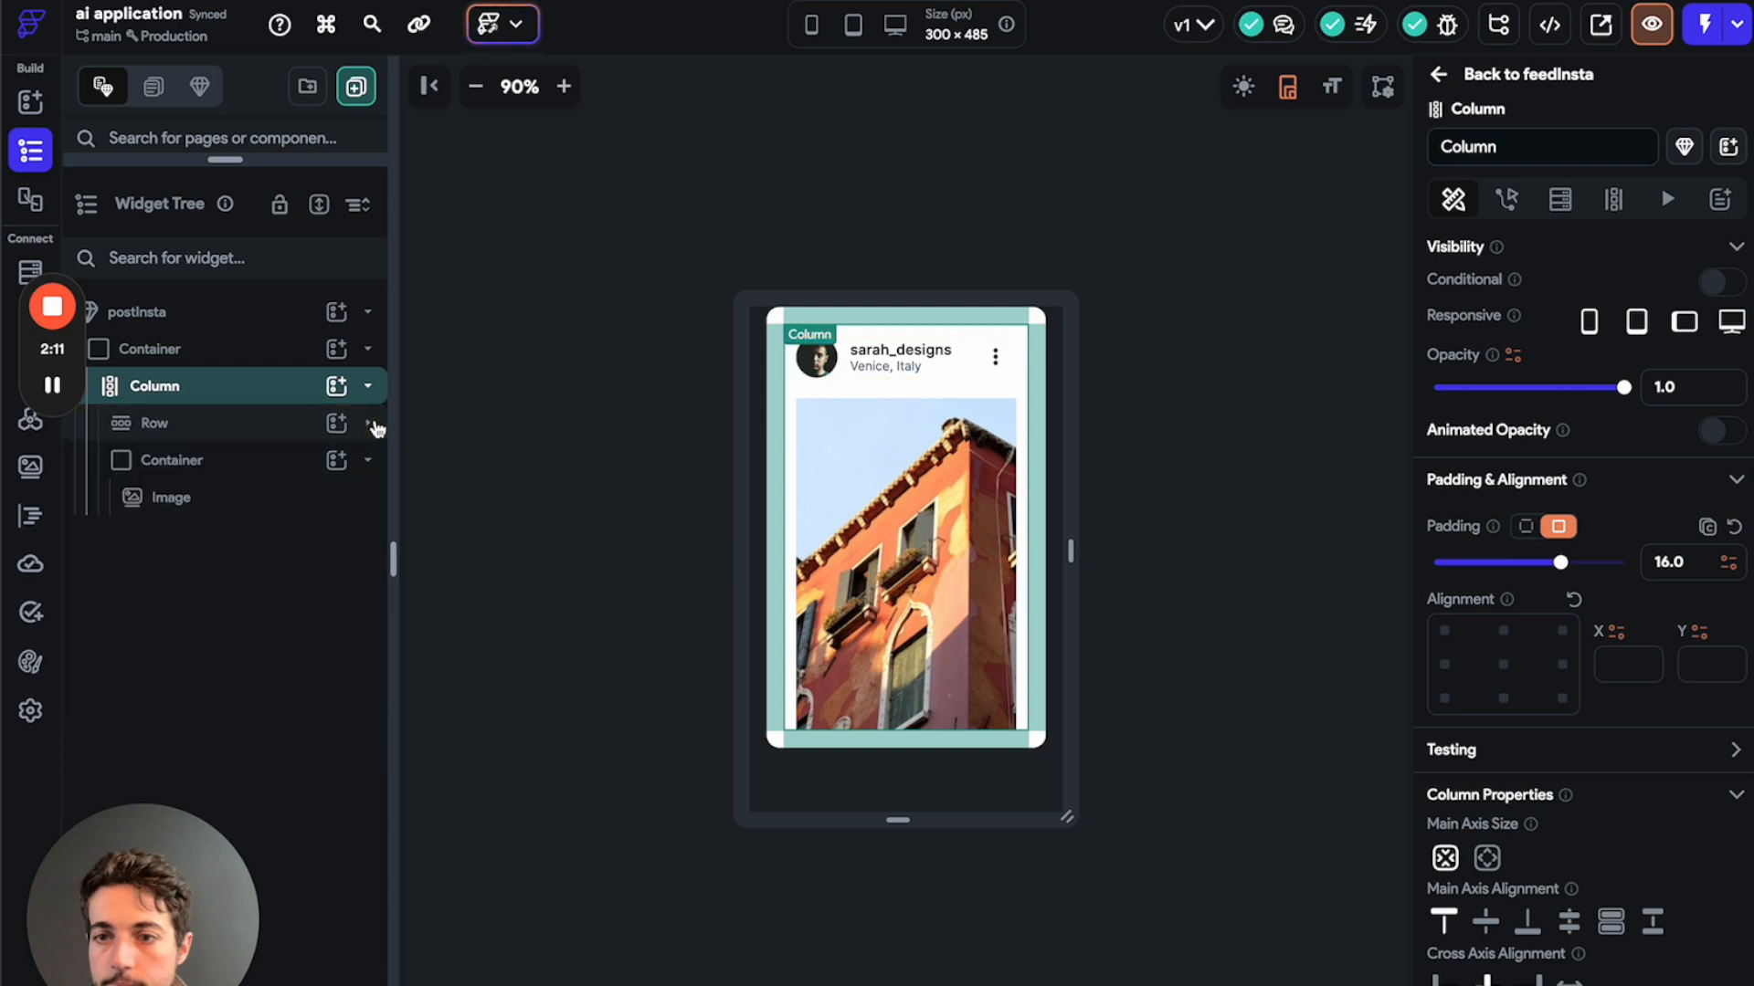
left_click(368, 464)
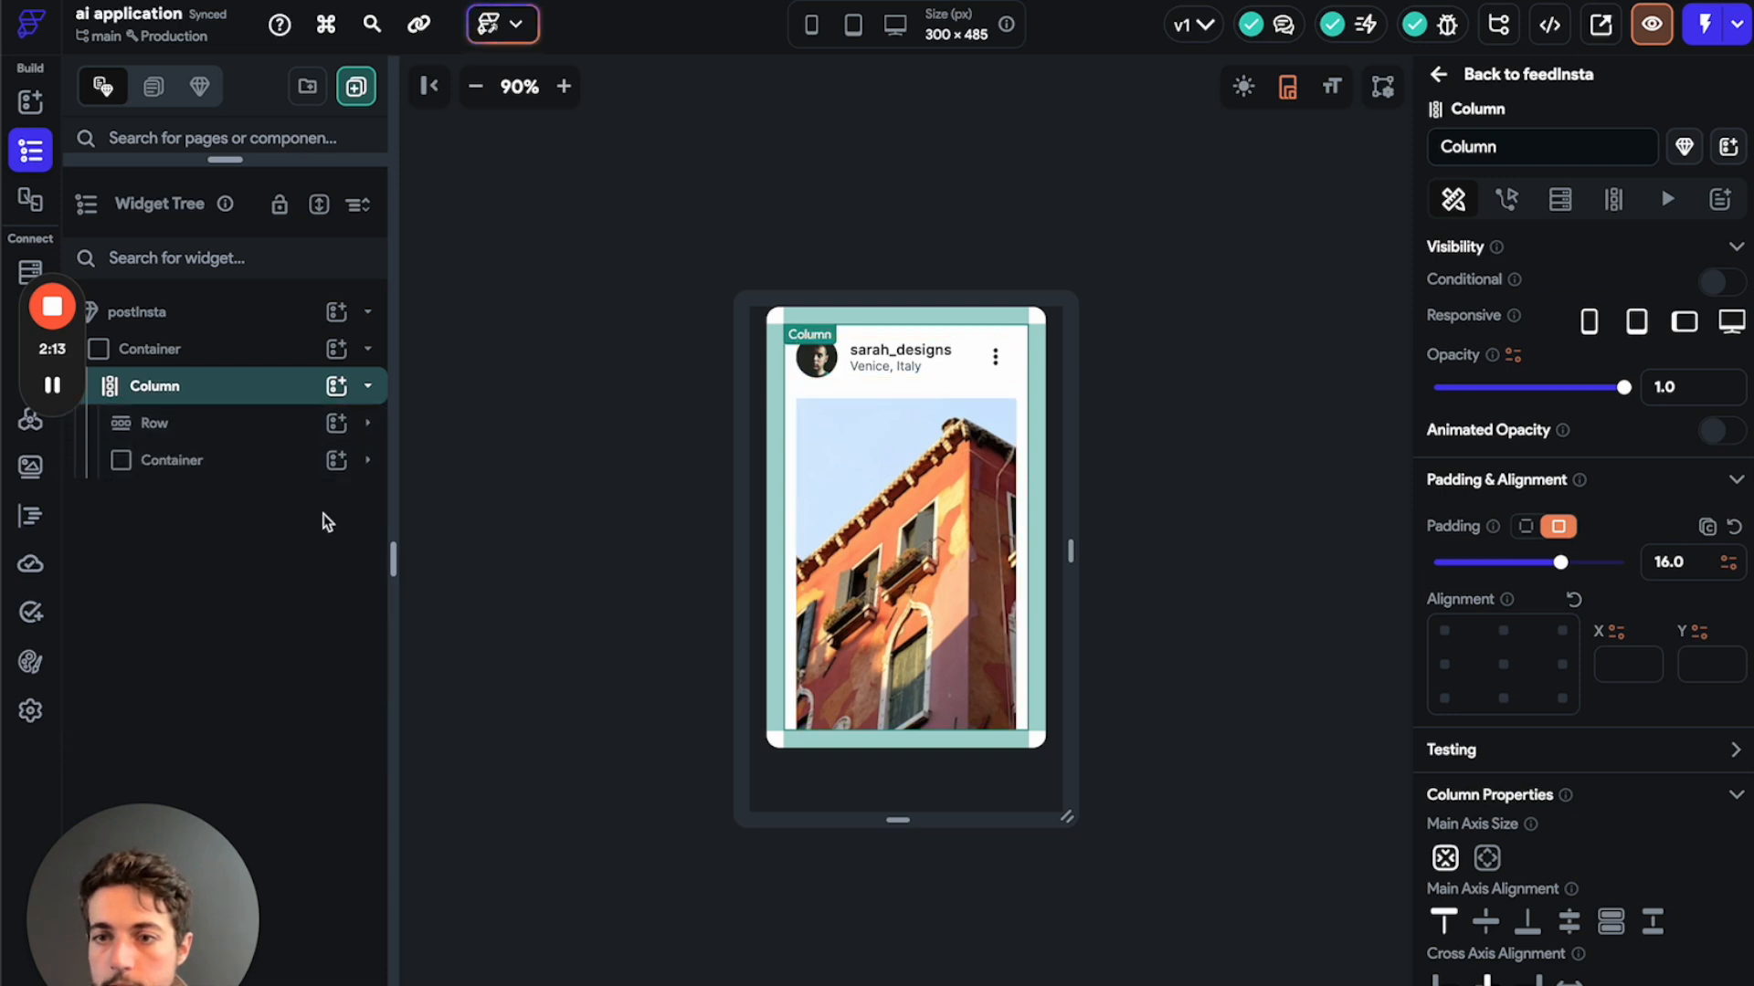
key("super+v")
left_click_drag(897, 821, 897, 974)
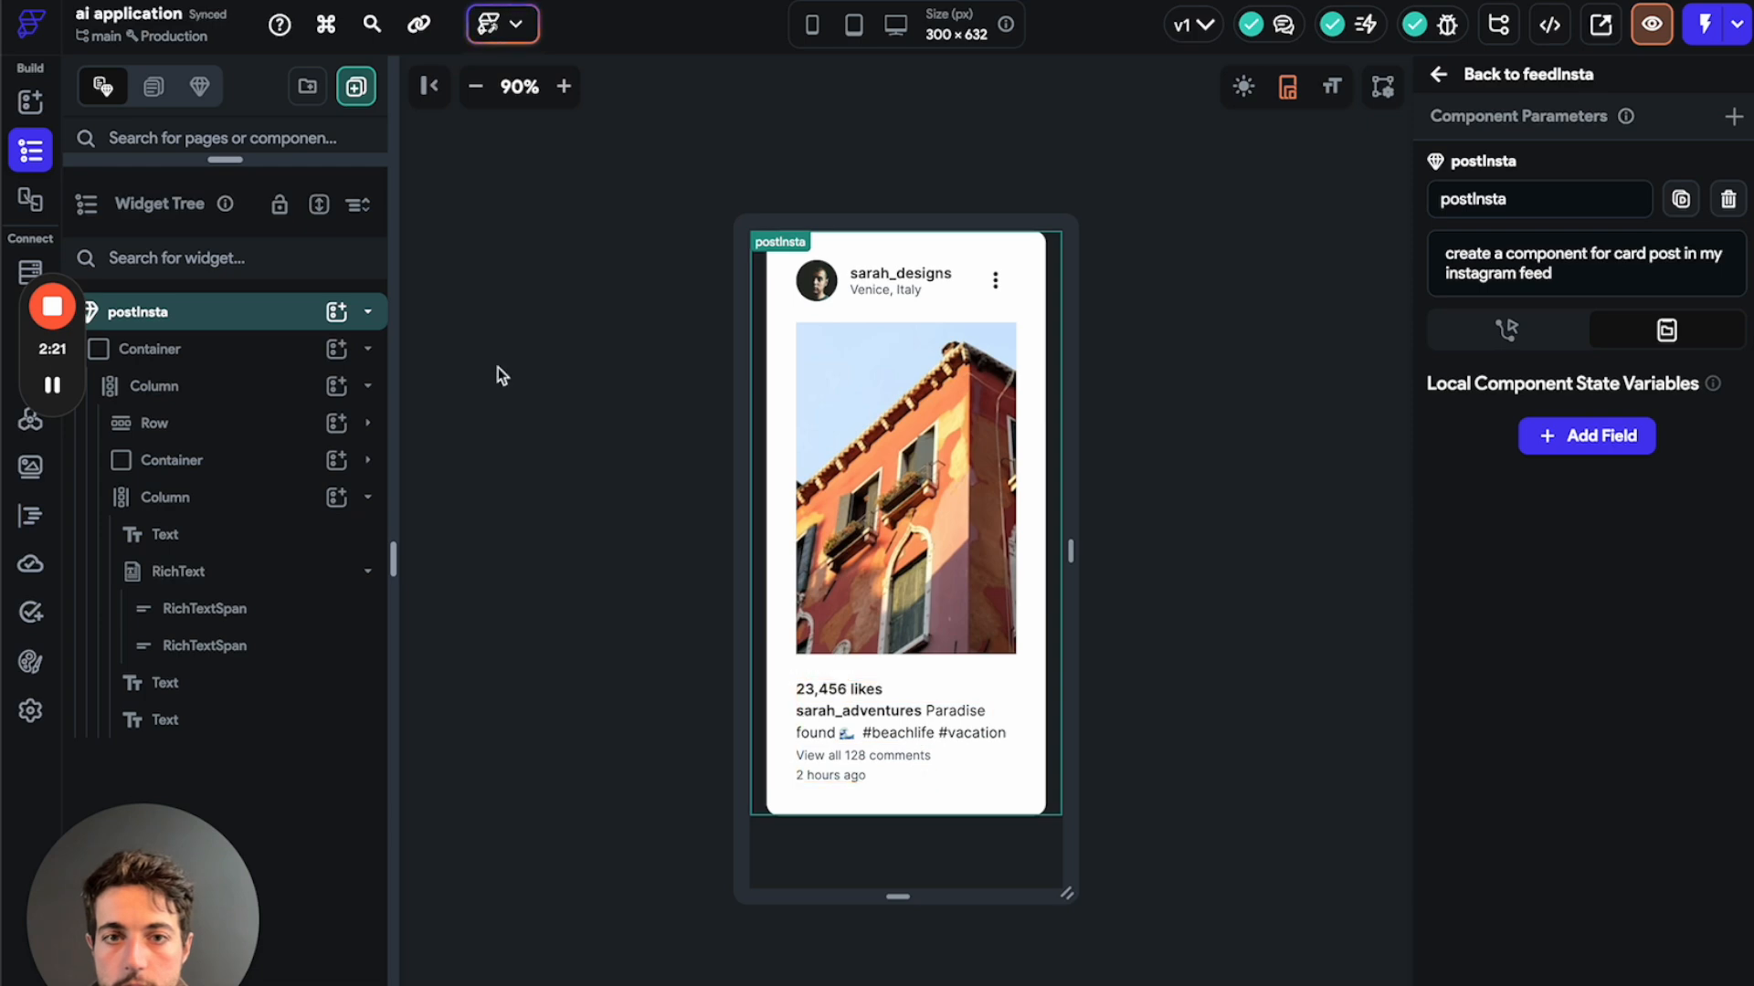
Copy the row of like, comment, share and bookmark icons from the first post on the feedInsta page.
left_click_drag(226, 161, 263, 539)
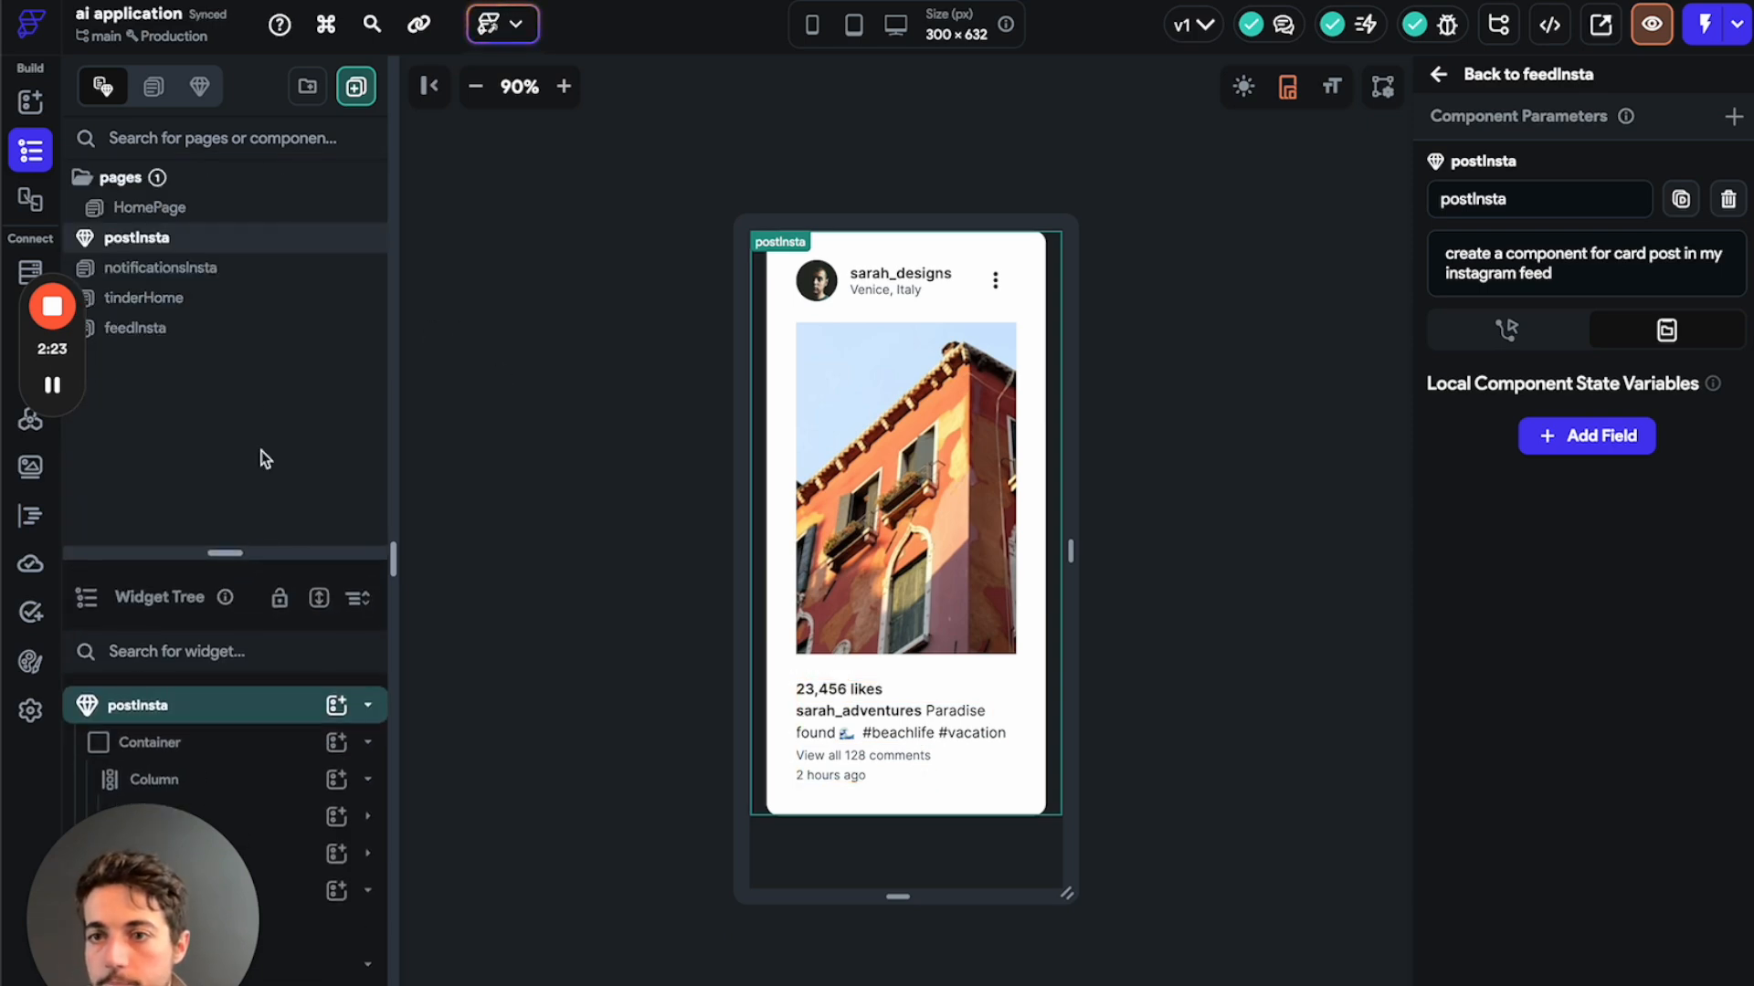
left_click(243, 299)
left_click(245, 328)
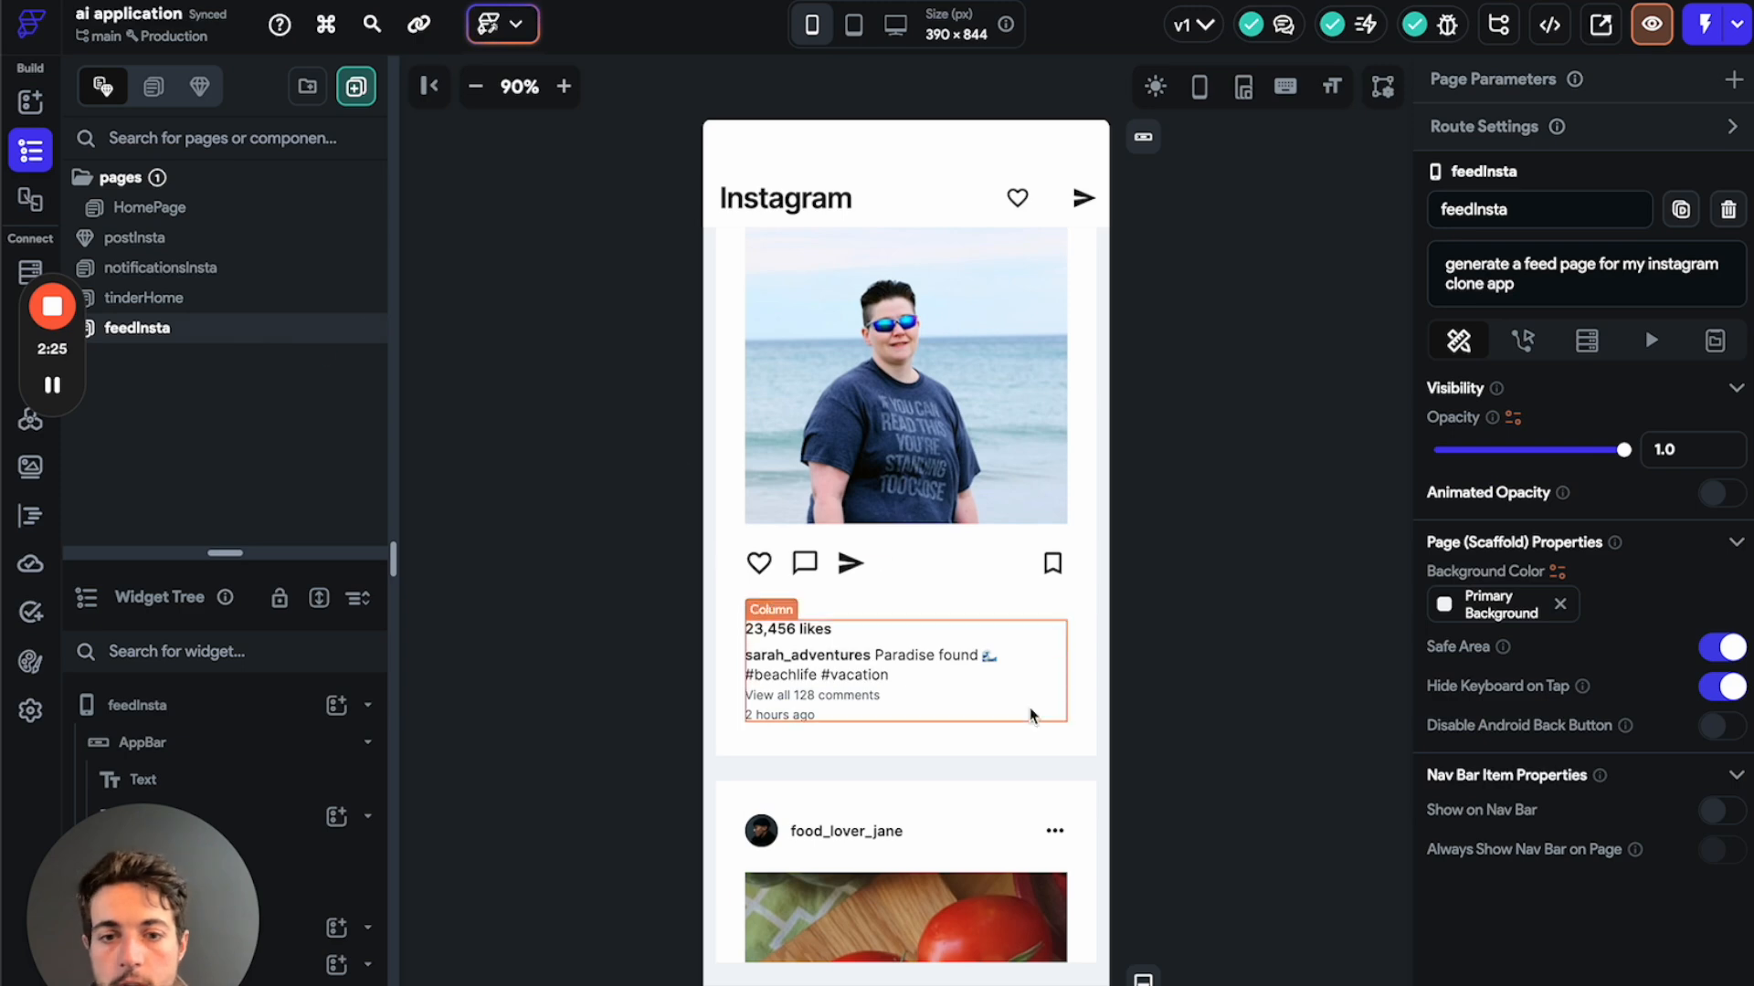
left_click(977, 637)
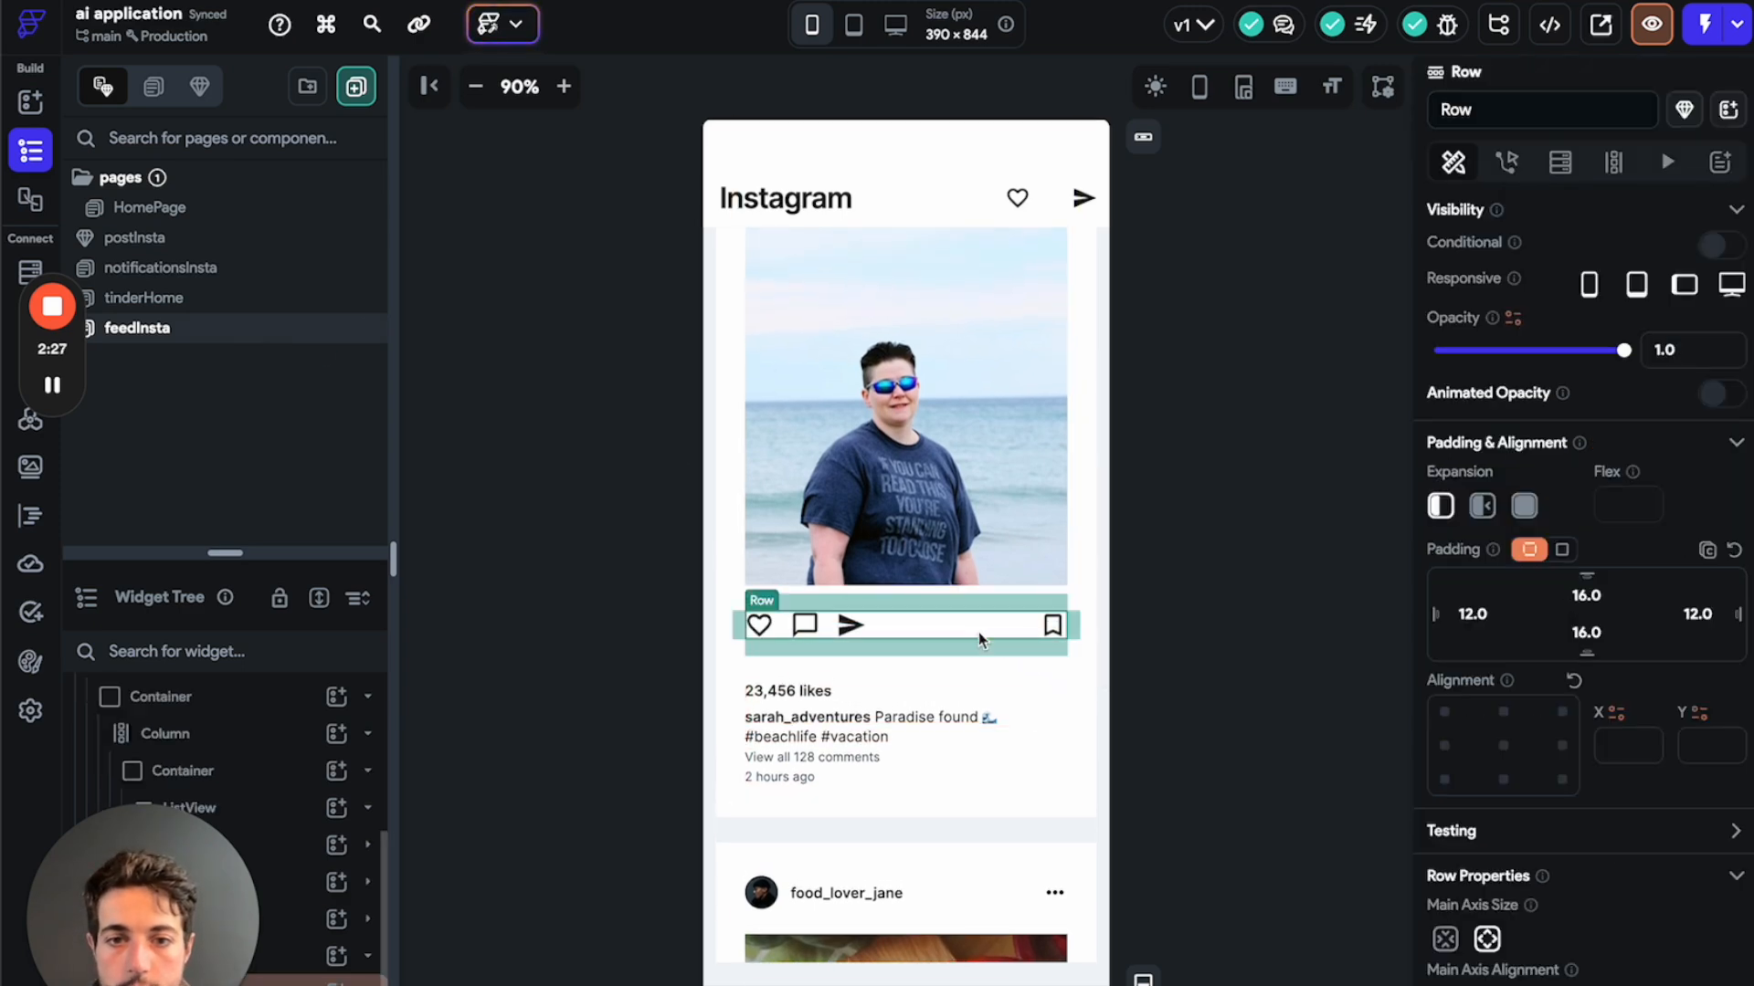
Paste the copied icon row into the main column of the postInsta component.
left_click(220, 240)
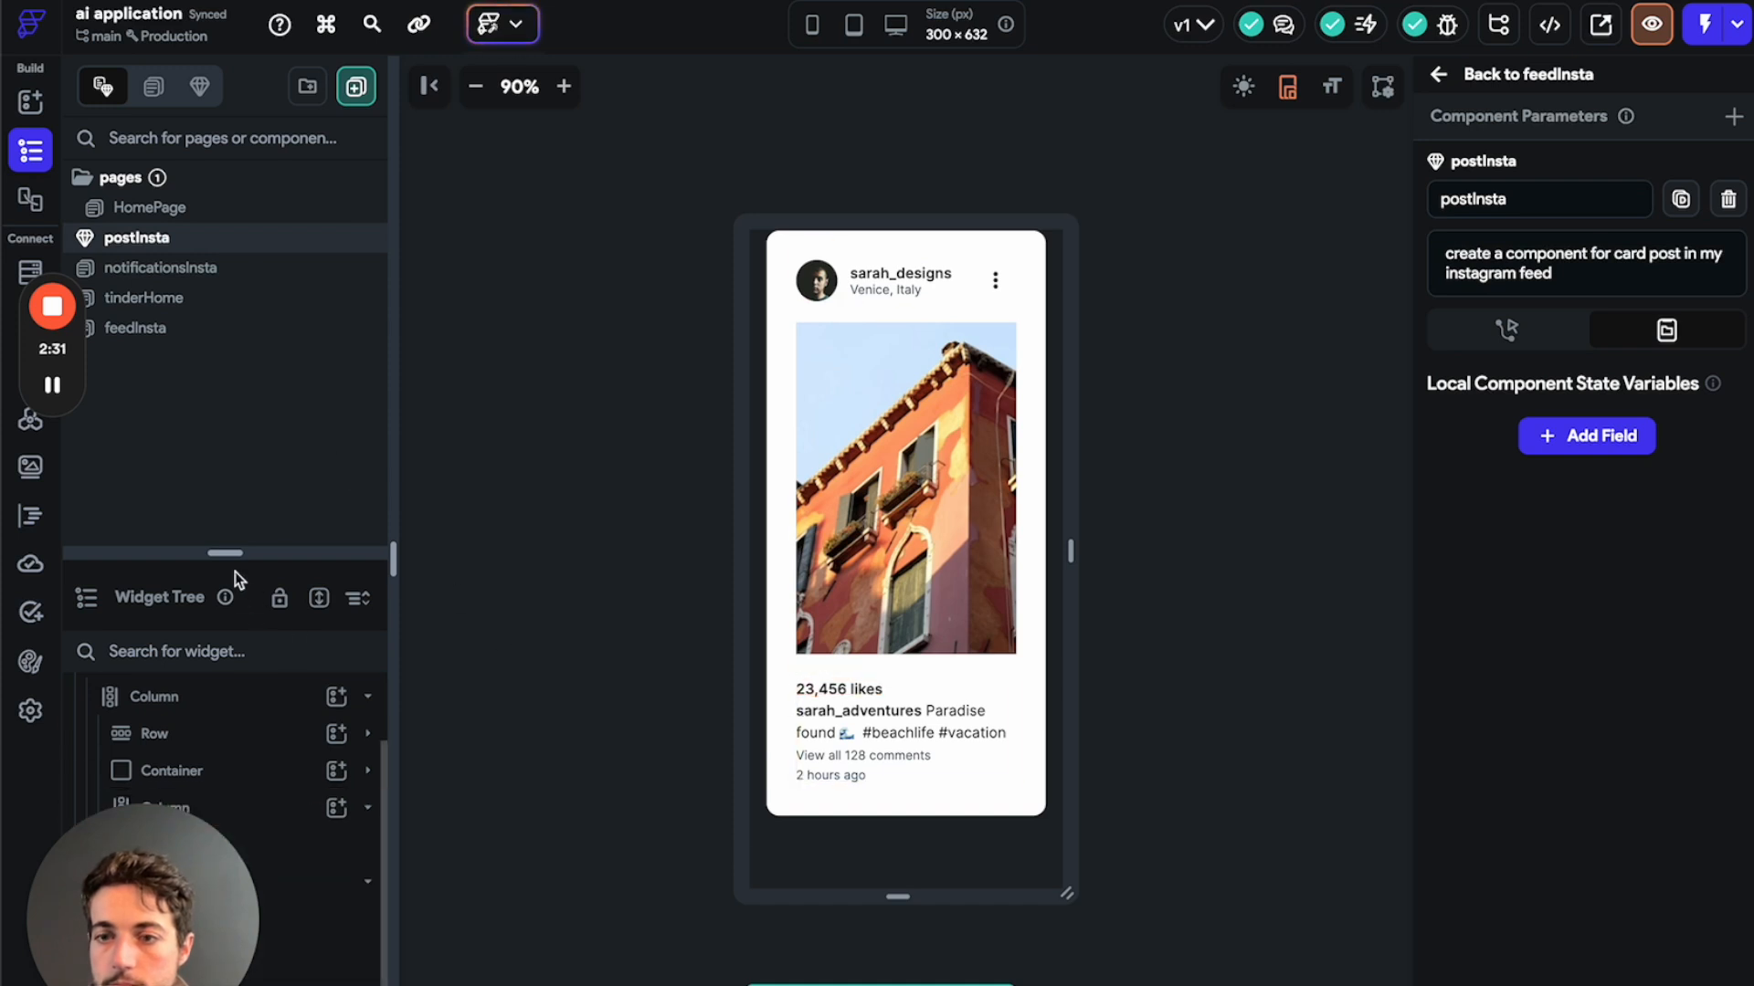
left_click_drag(225, 546, 224, 243)
left_click_drag(234, 884, 559, 875)
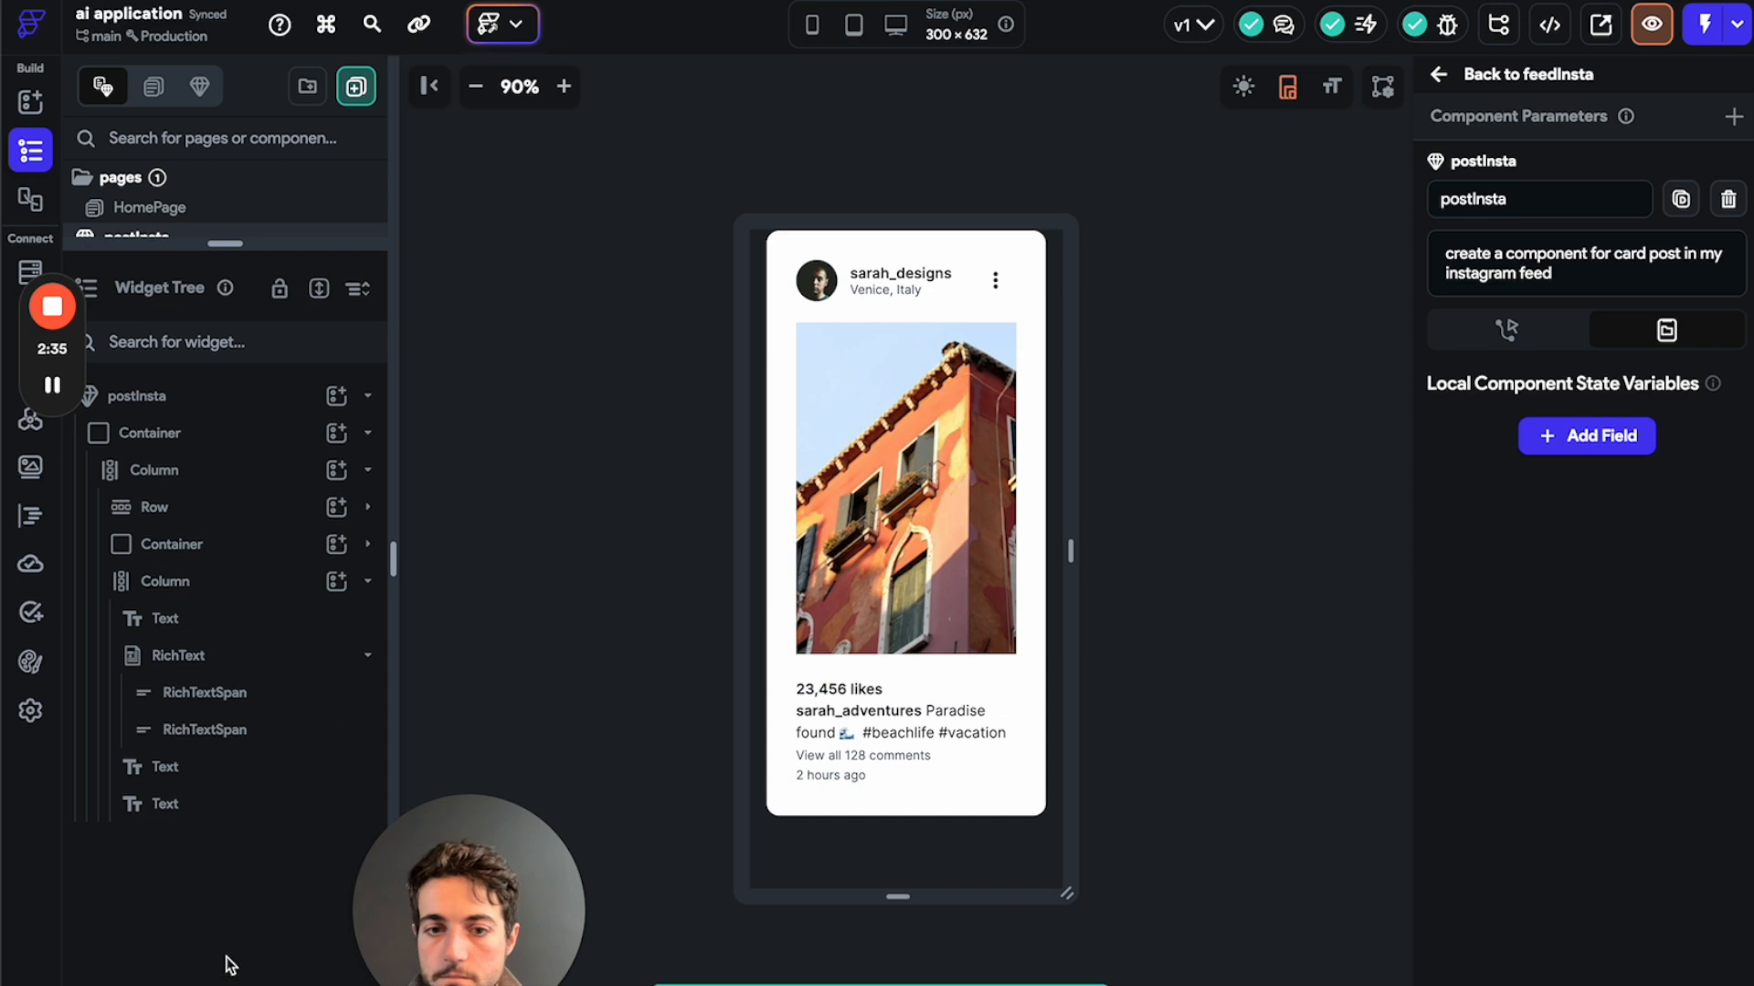
left_click(197, 470)
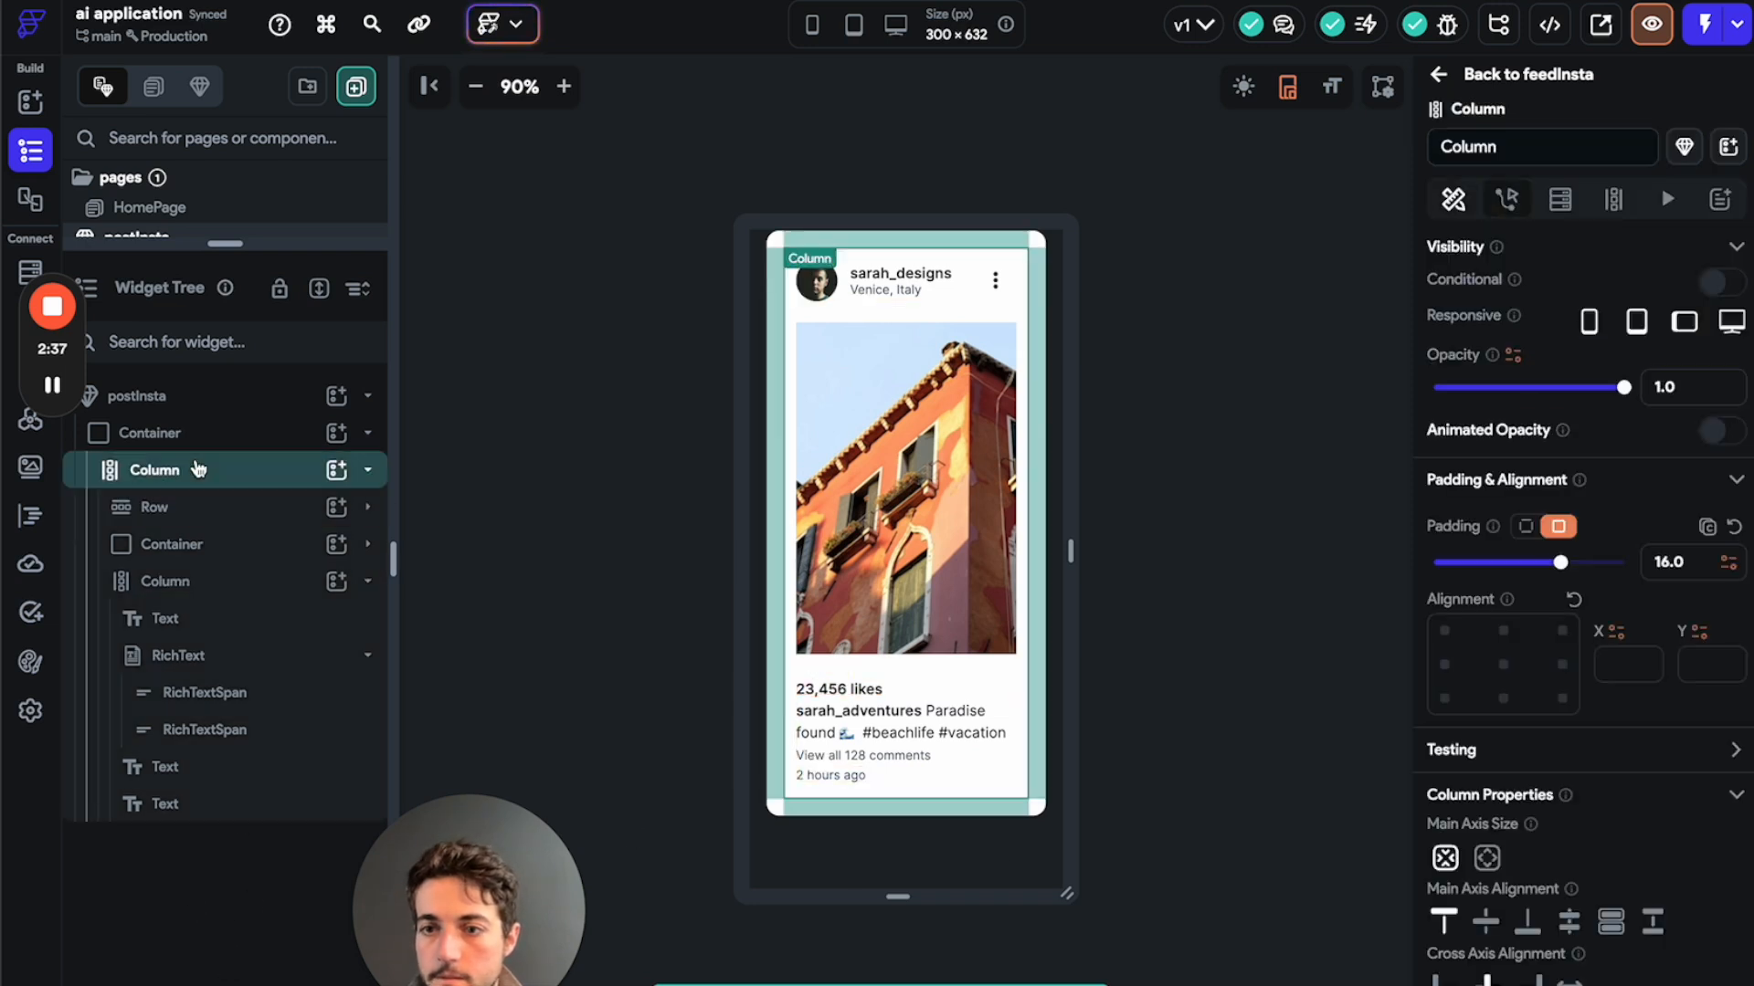
key("ctrl+v")
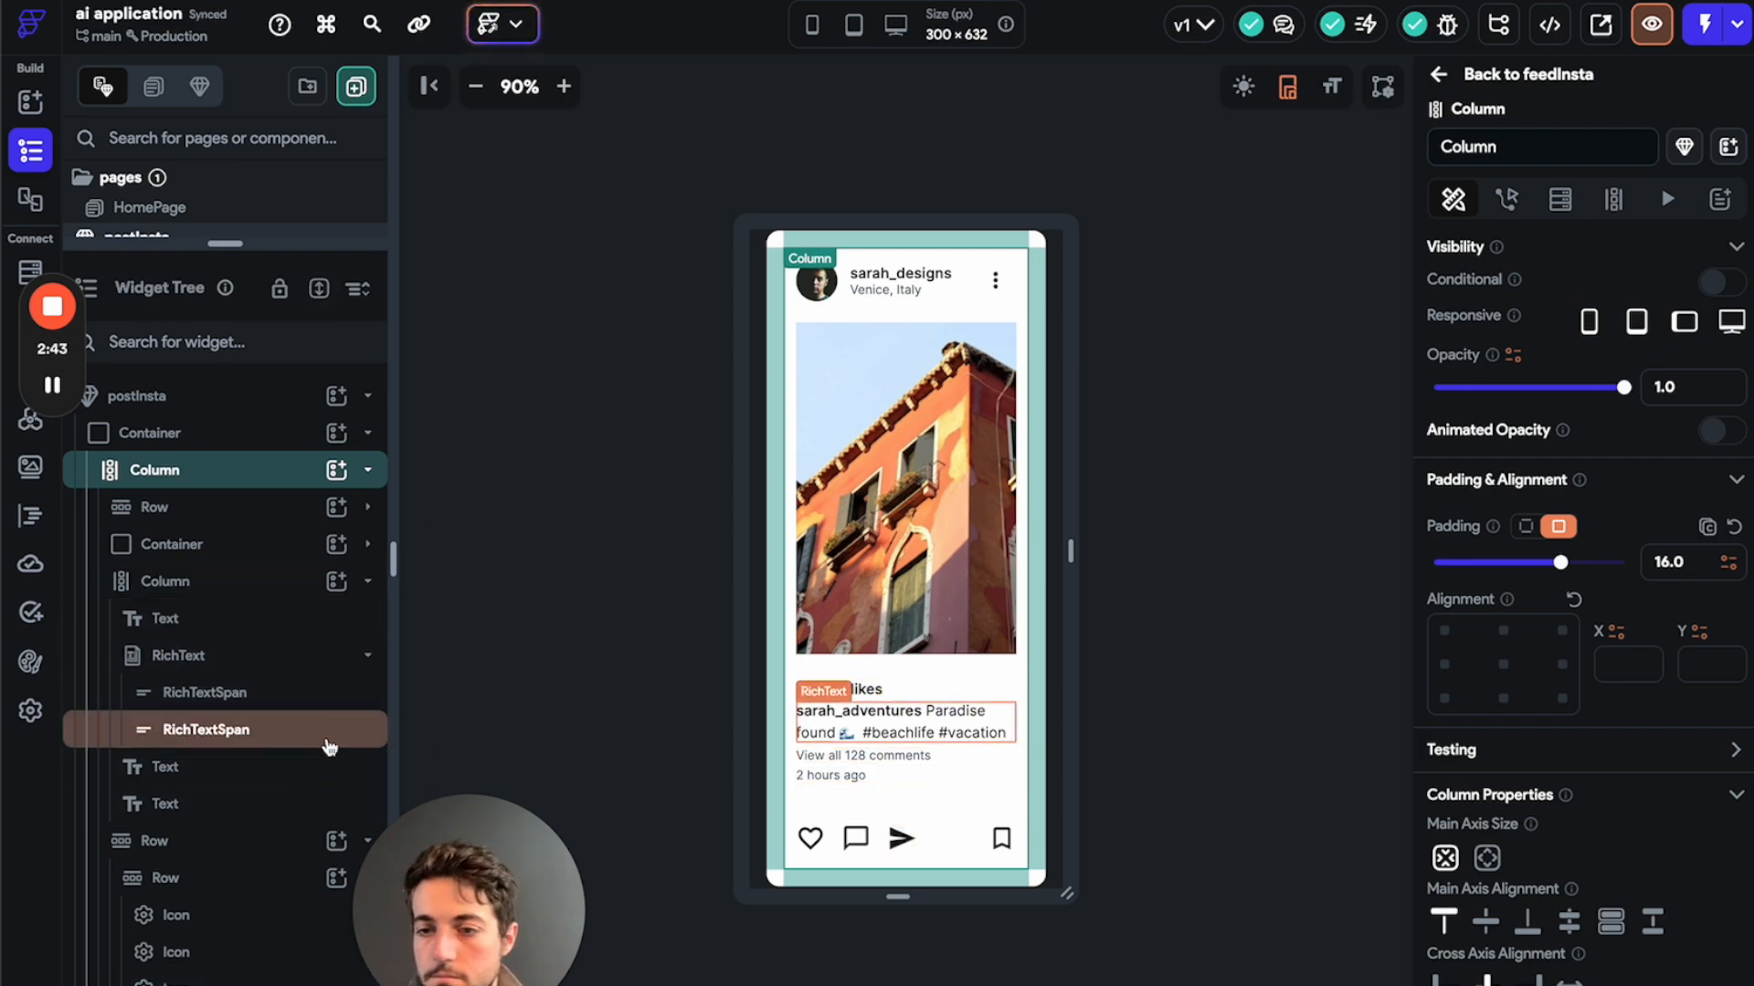
Move the icon row above the likes and caption column, directly below the image container in postInsta.
left_click(370, 594)
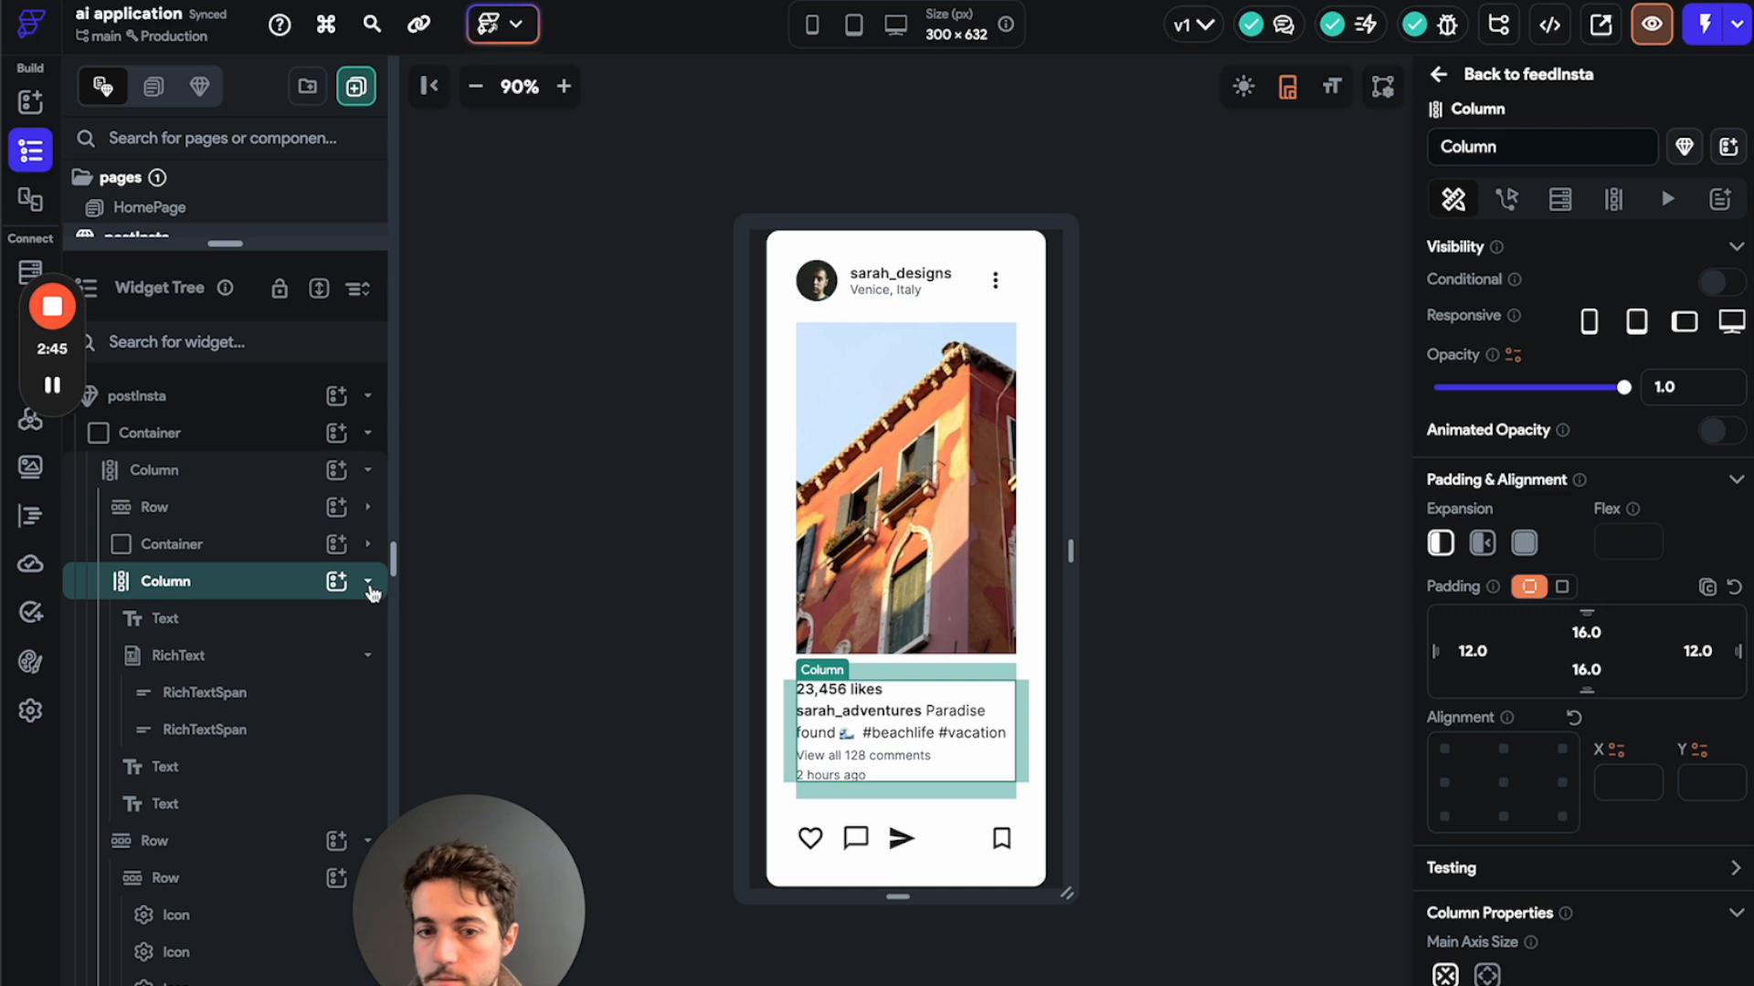
left_click(368, 586)
left_click(368, 620)
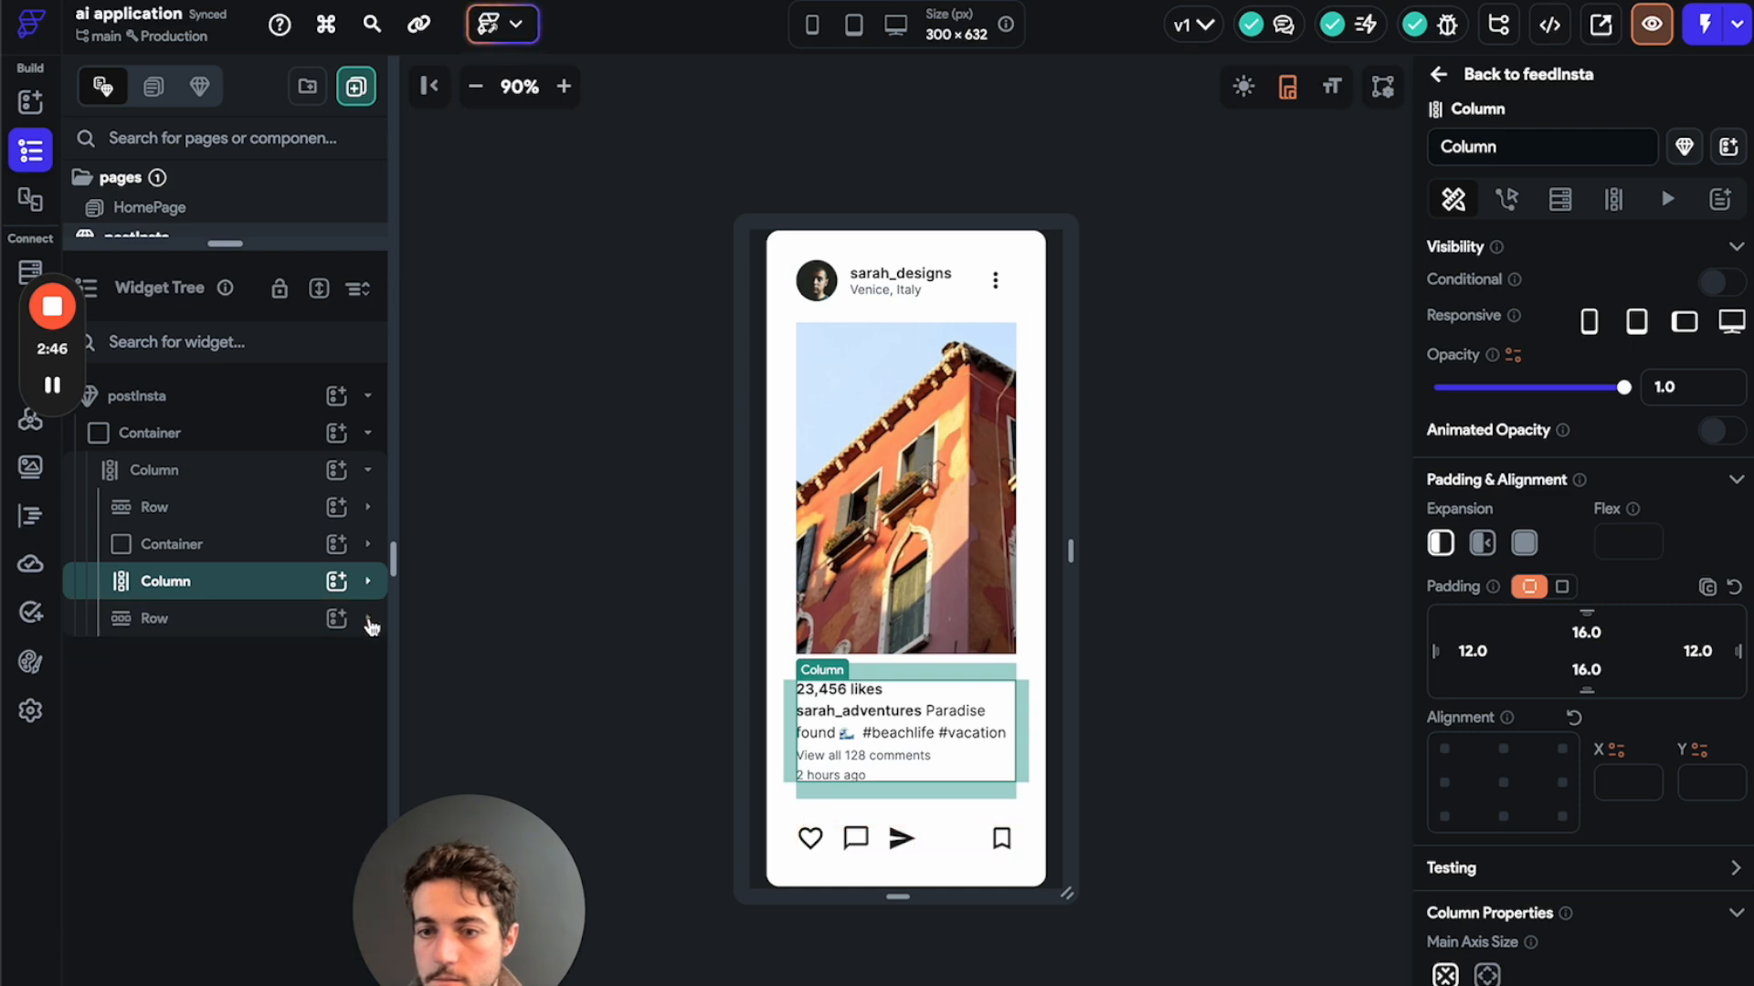
left_click(264, 623)
left_click_drag(223, 619, 224, 559)
left_click(1275, 687)
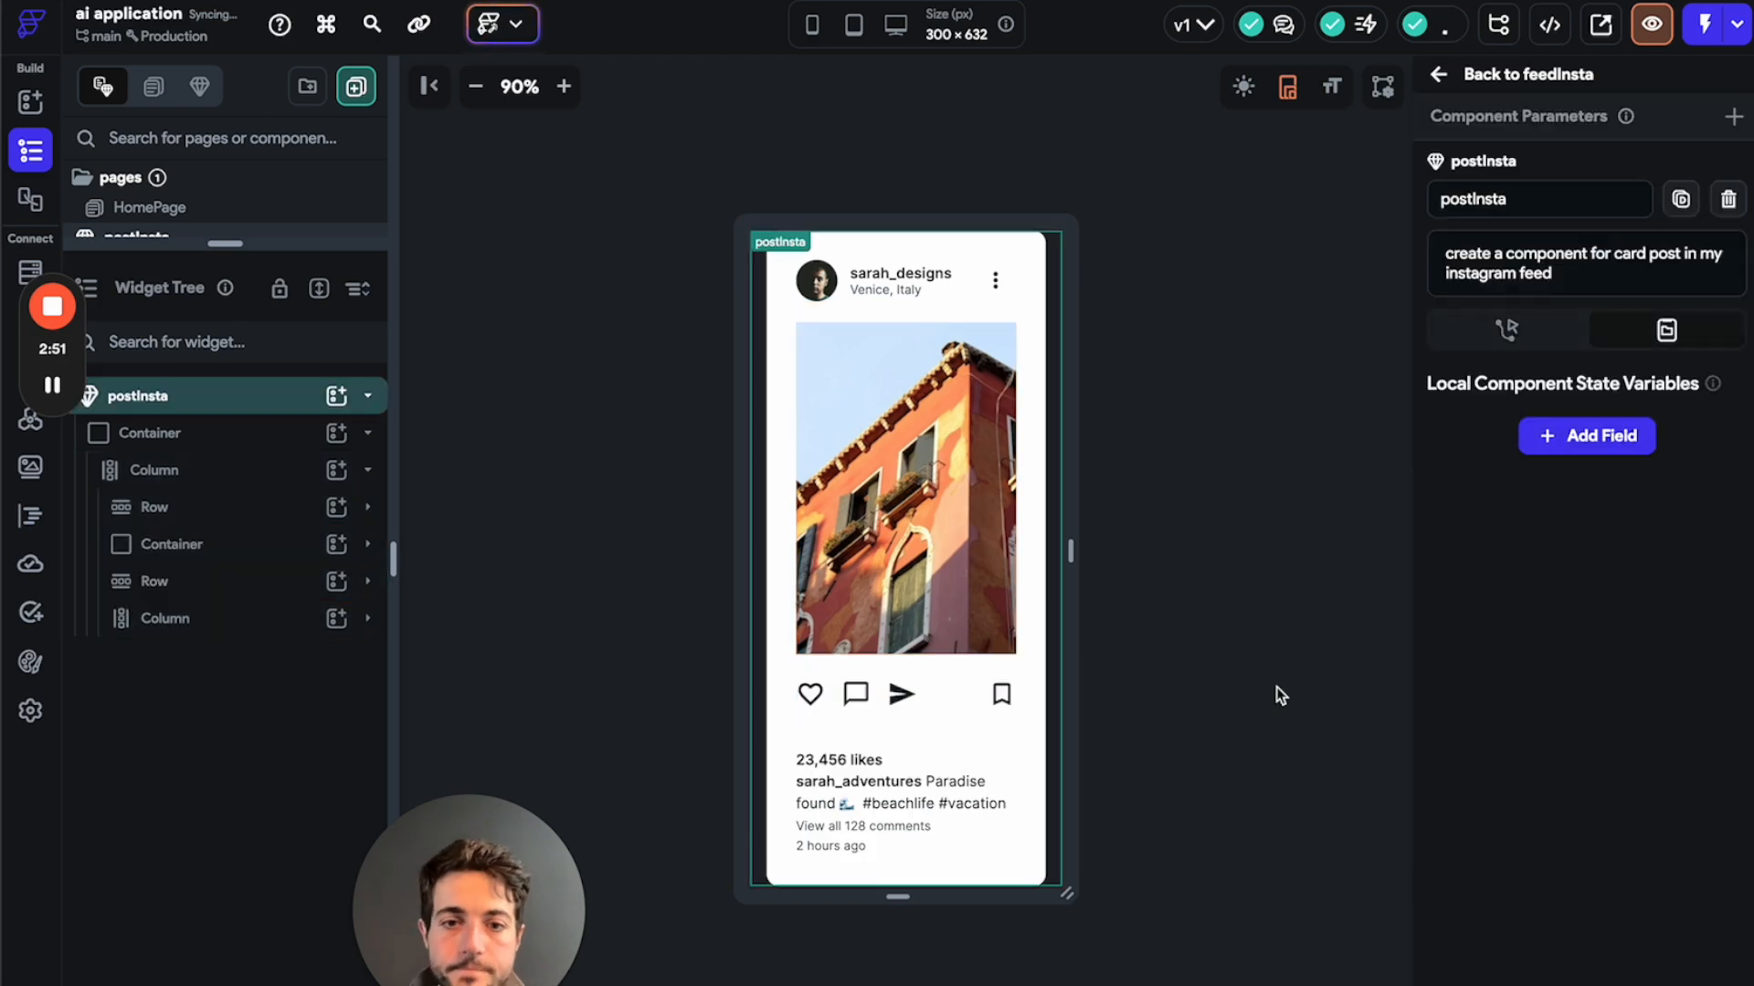
left_click_drag(238, 237, 246, 544)
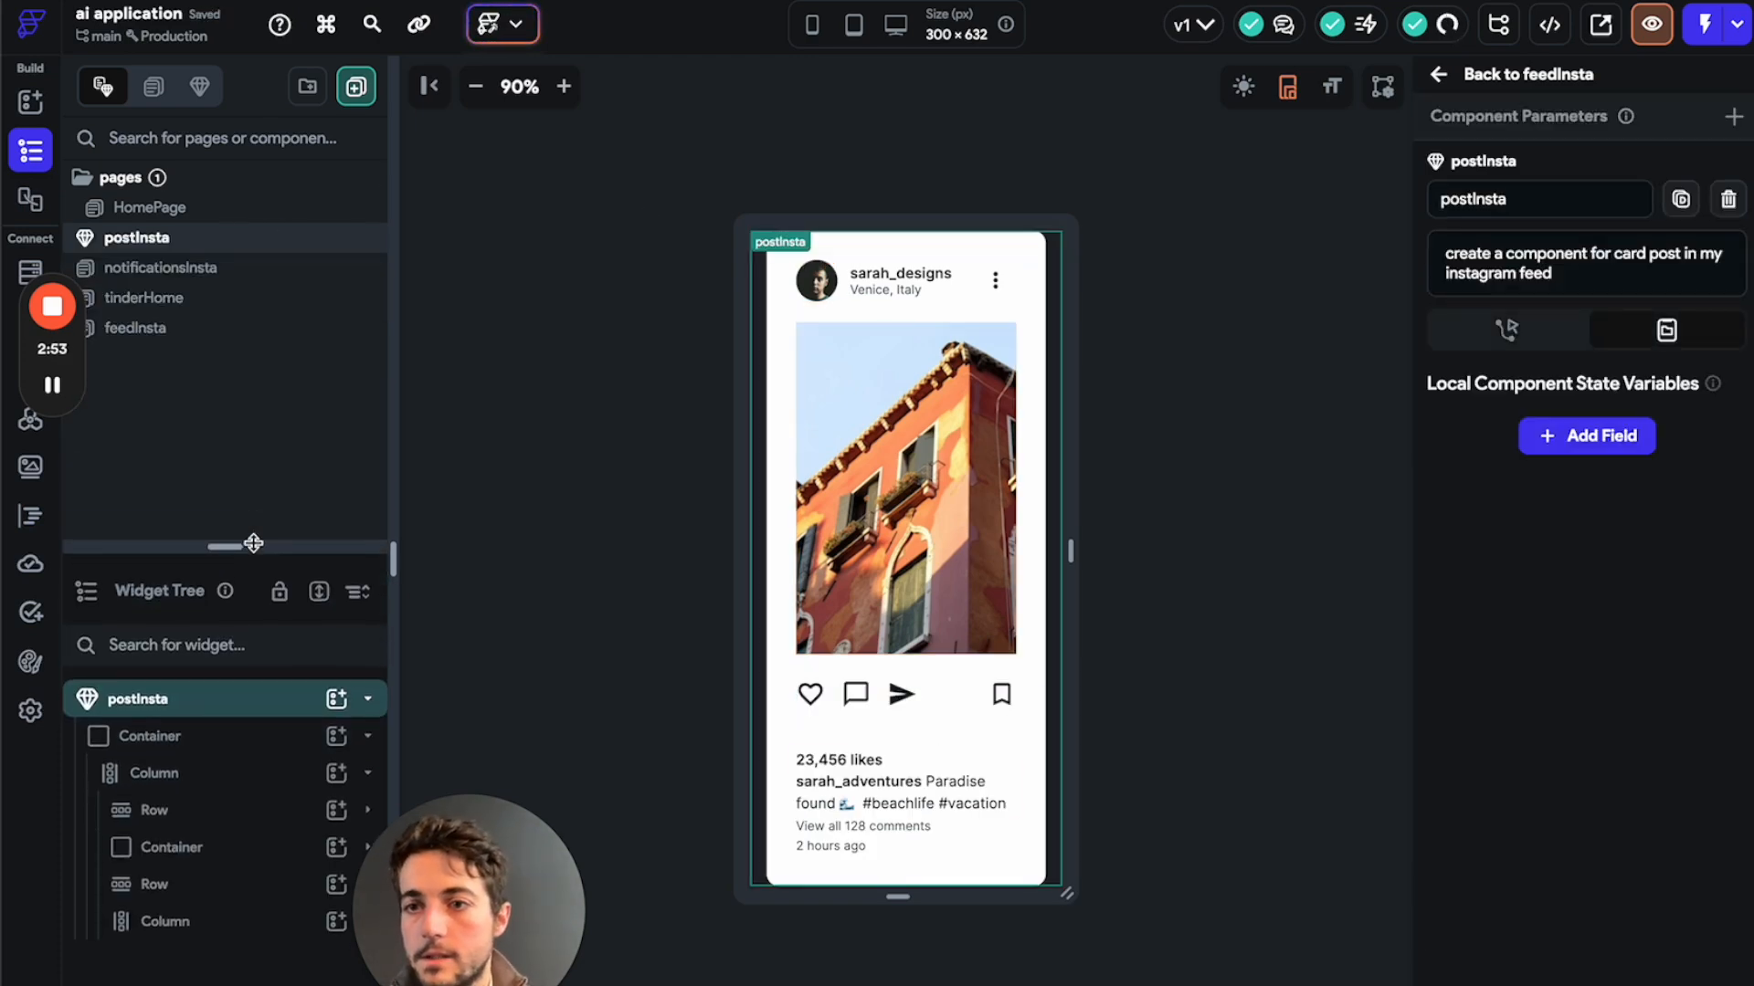
Delete both generated post containers from the column below the stories on the feedInsta page.
left_click(215, 268)
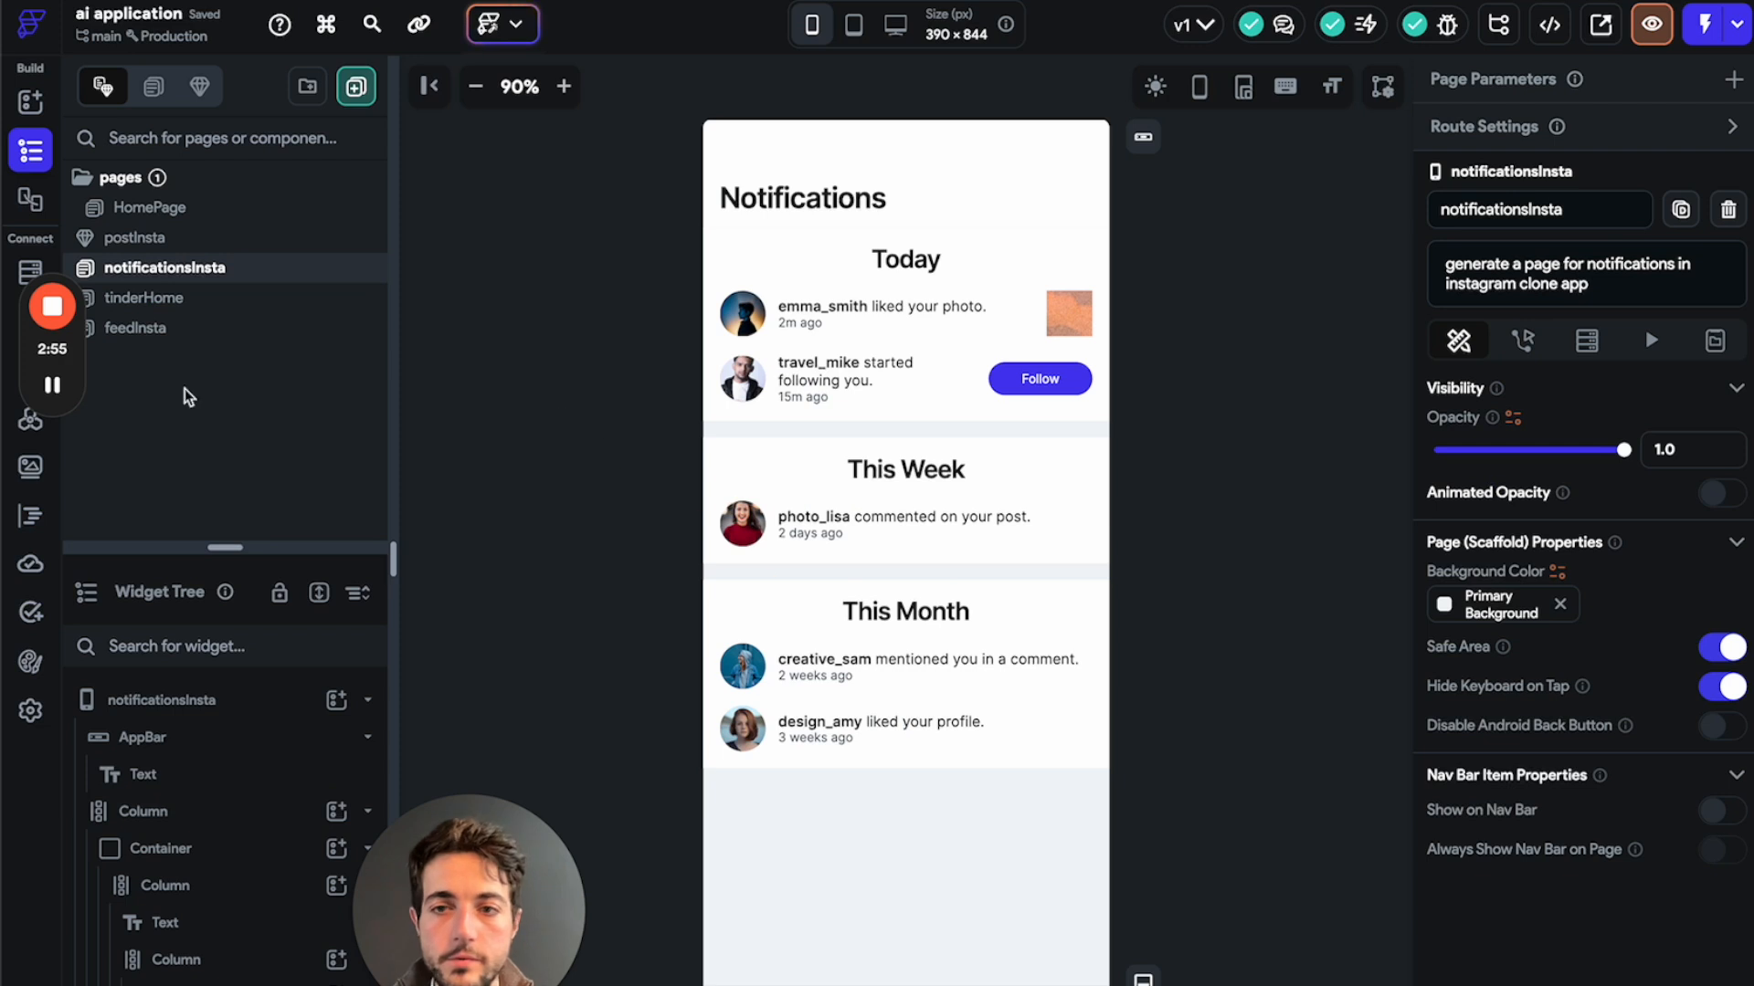
left_click(227, 332)
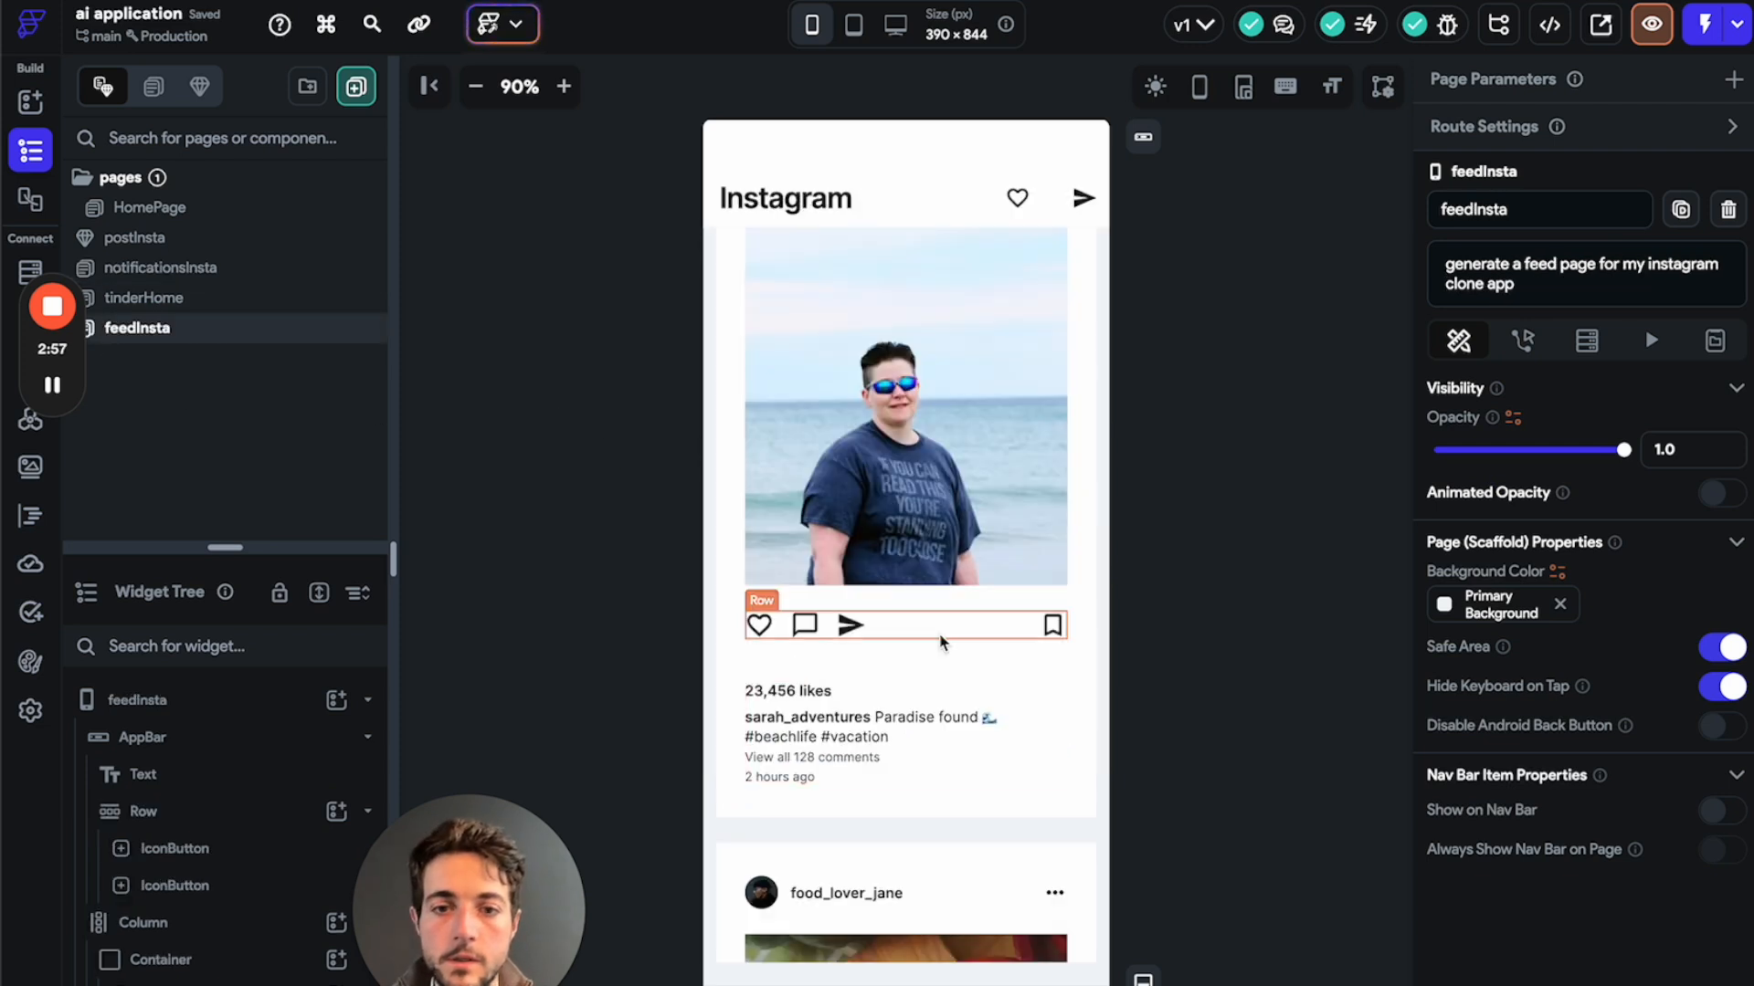
scroll(1007, 752, "up", 4)
scroll(941, 642, "down", 1)
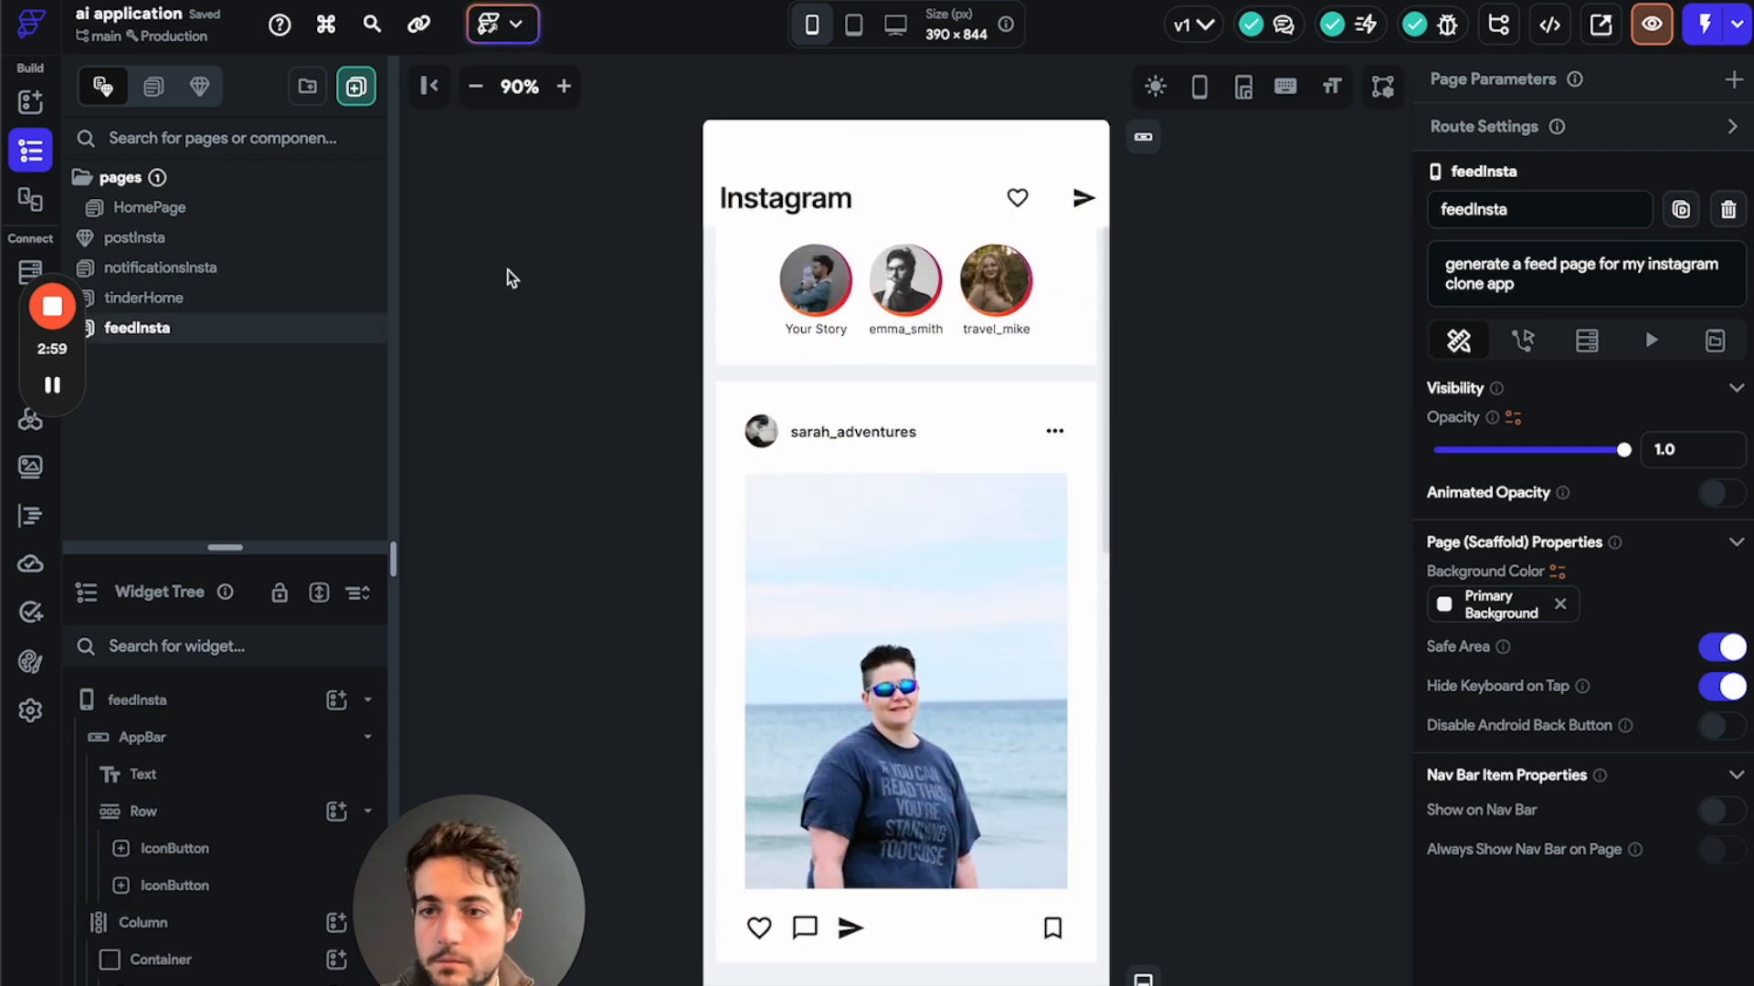
left_click(1079, 473)
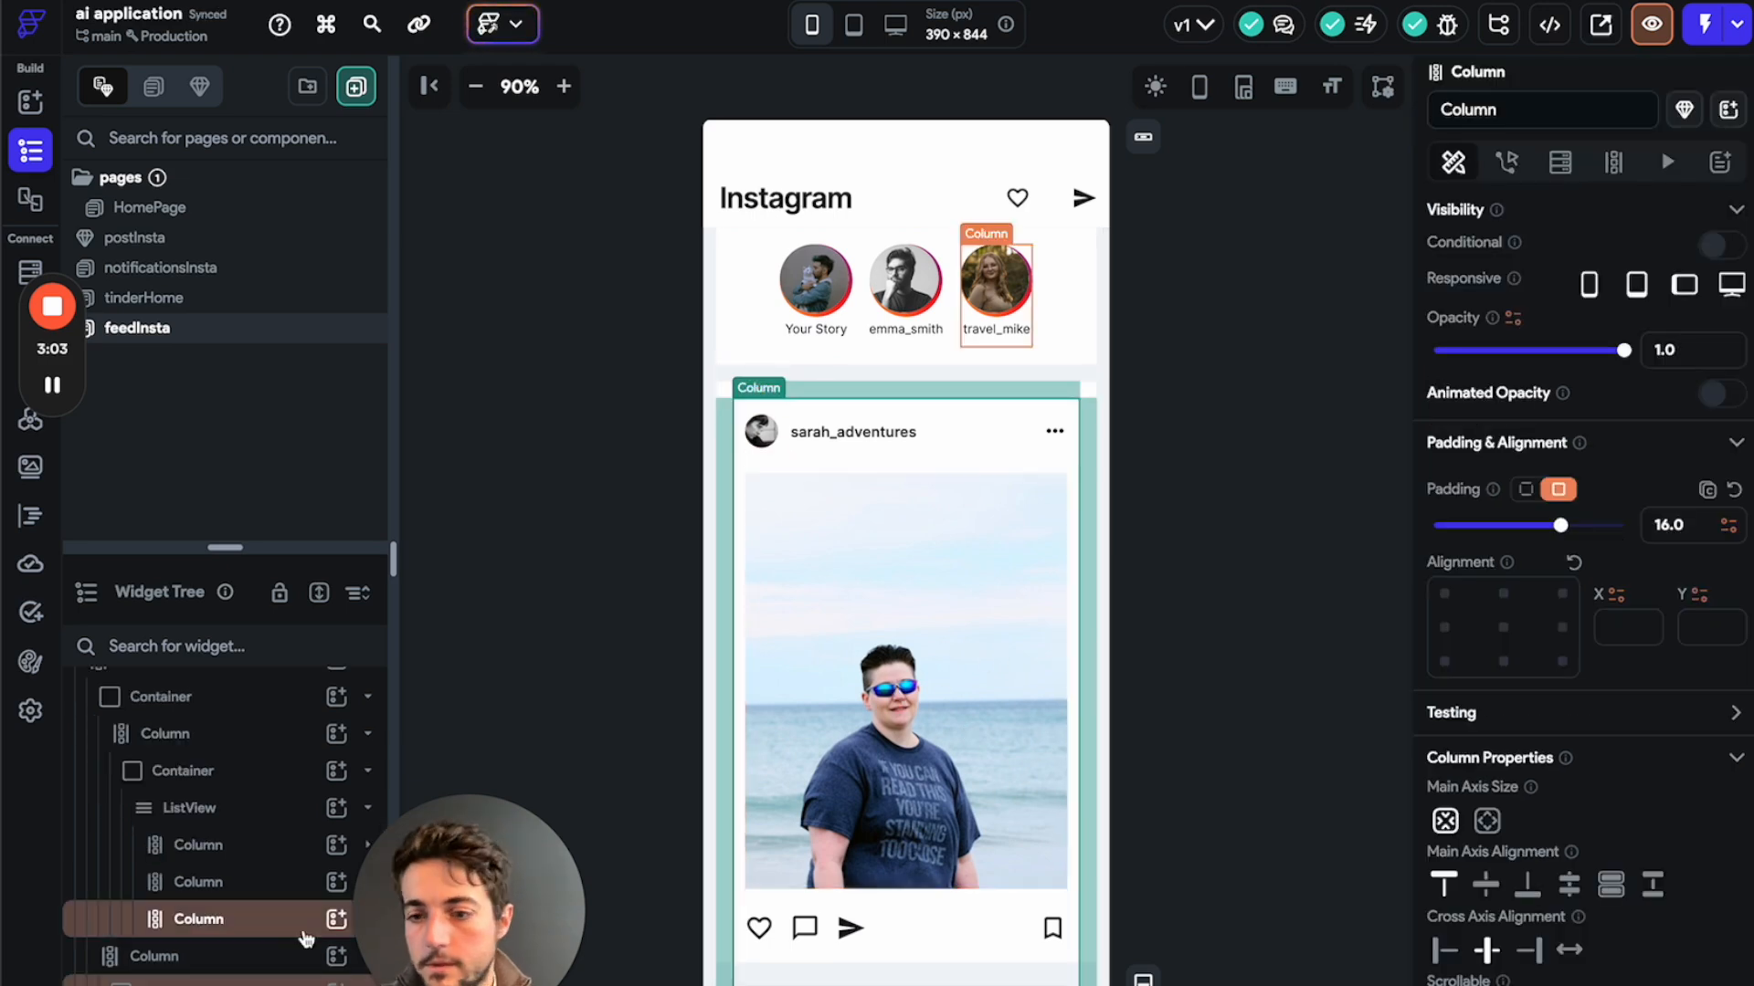
left_click(280, 982)
right_click(263, 982)
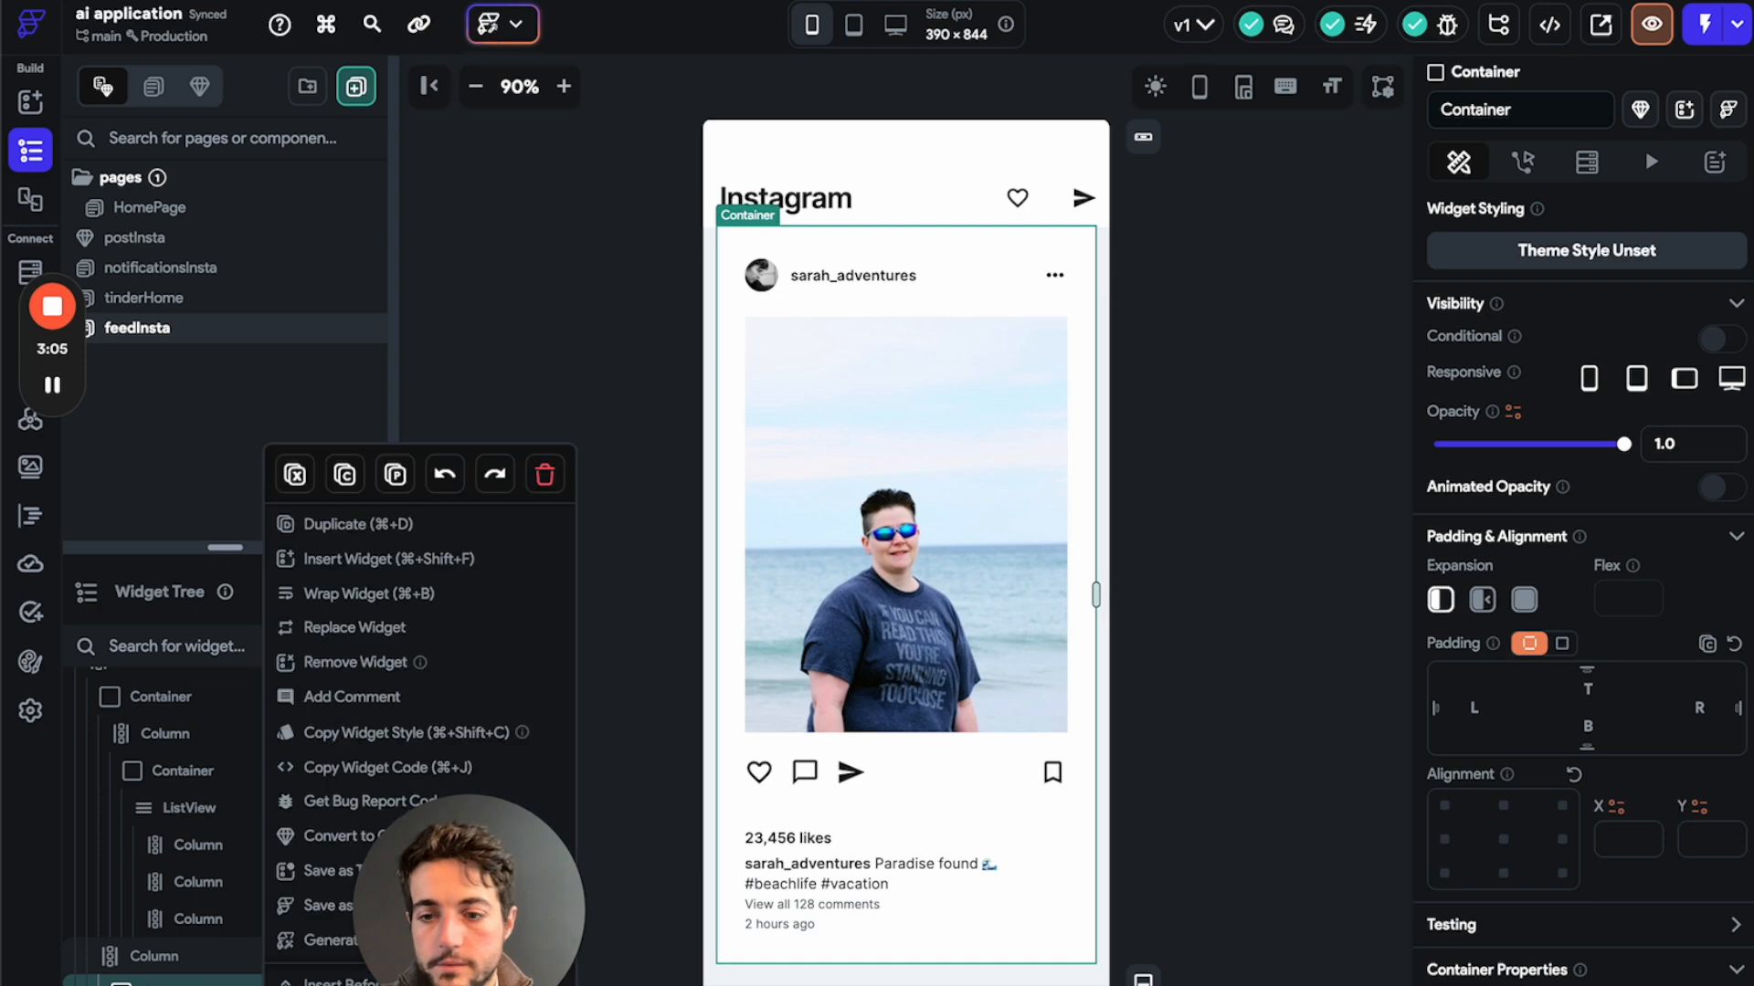
left_click(545, 474)
scroll(984, 356, "up", 3)
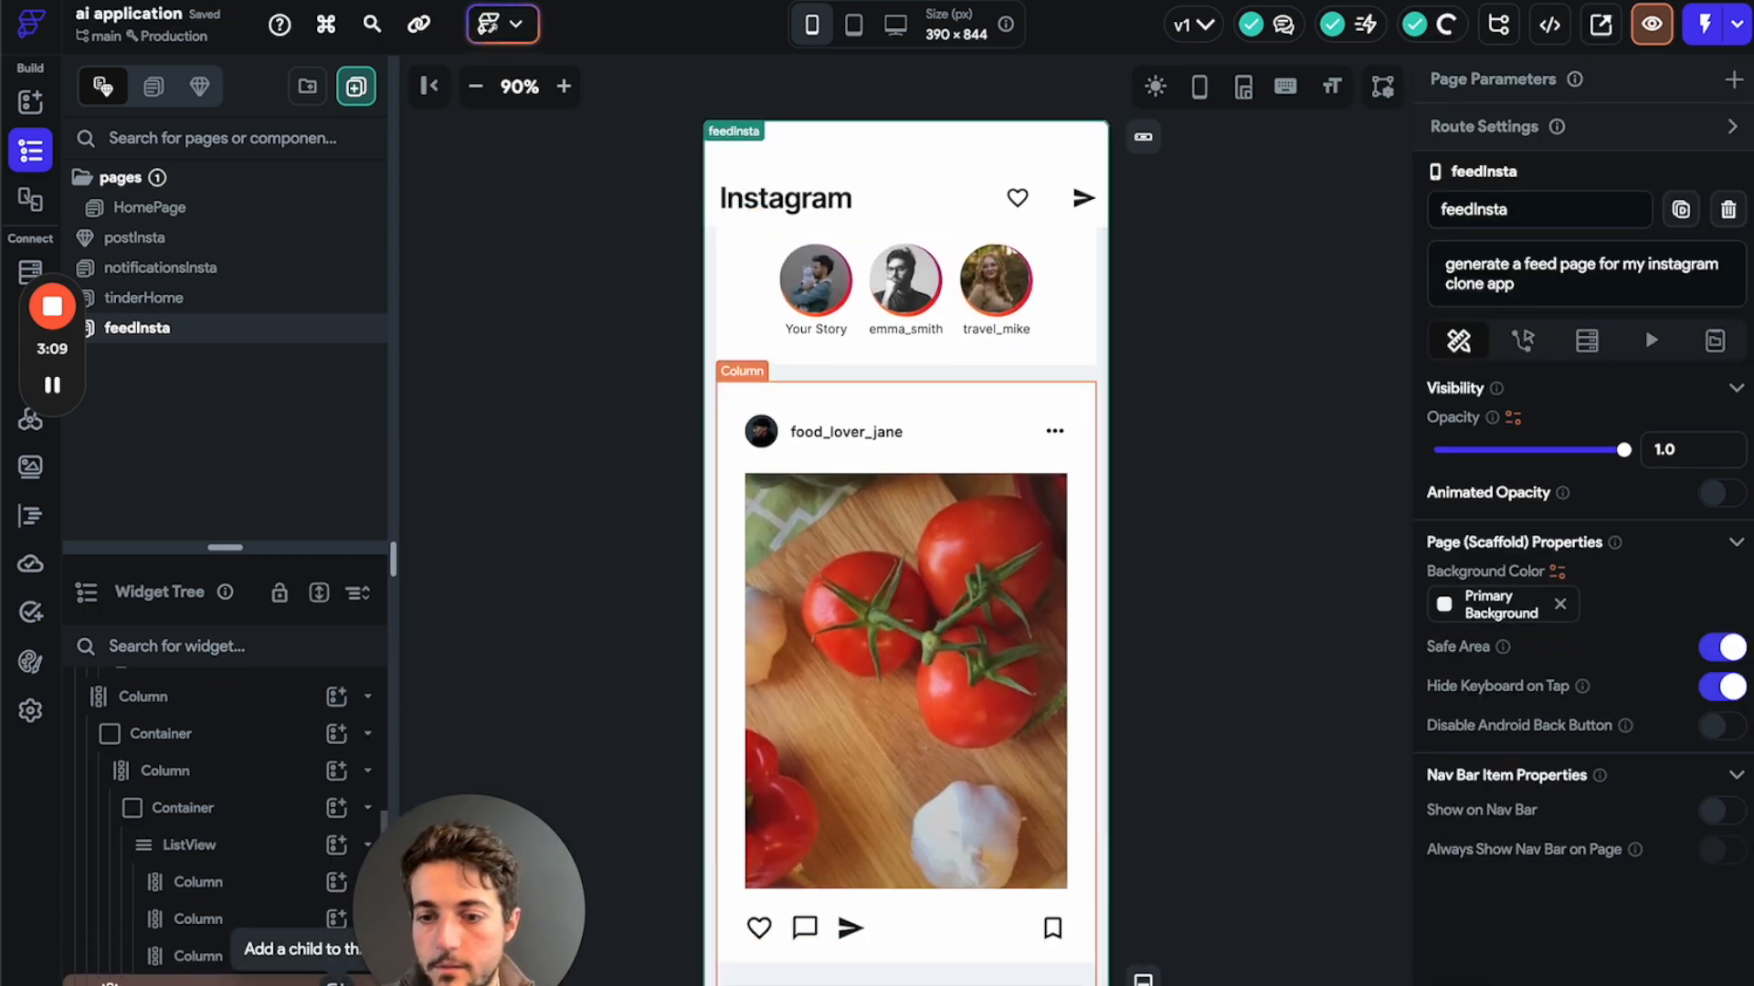
right_click(274, 981)
left_click(561, 474)
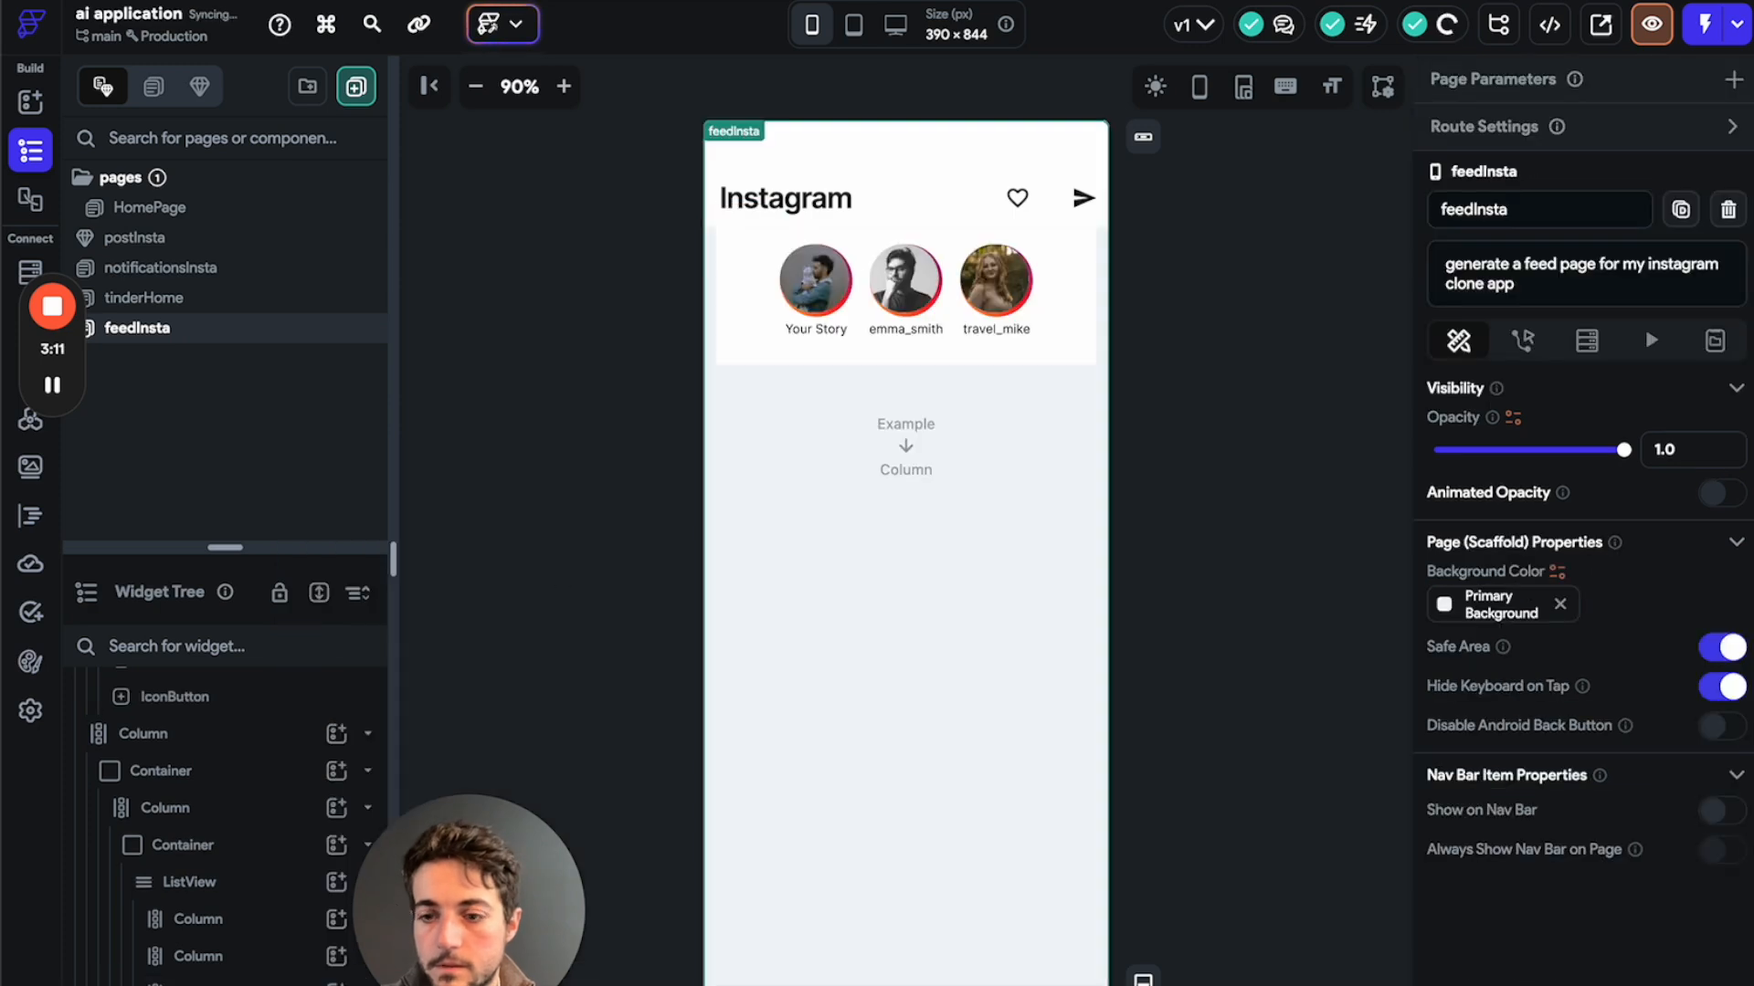
Insert the postInsta project component into the empty column below the stories on the feedInsta page.
left_click(905, 445)
left_click(481, 509)
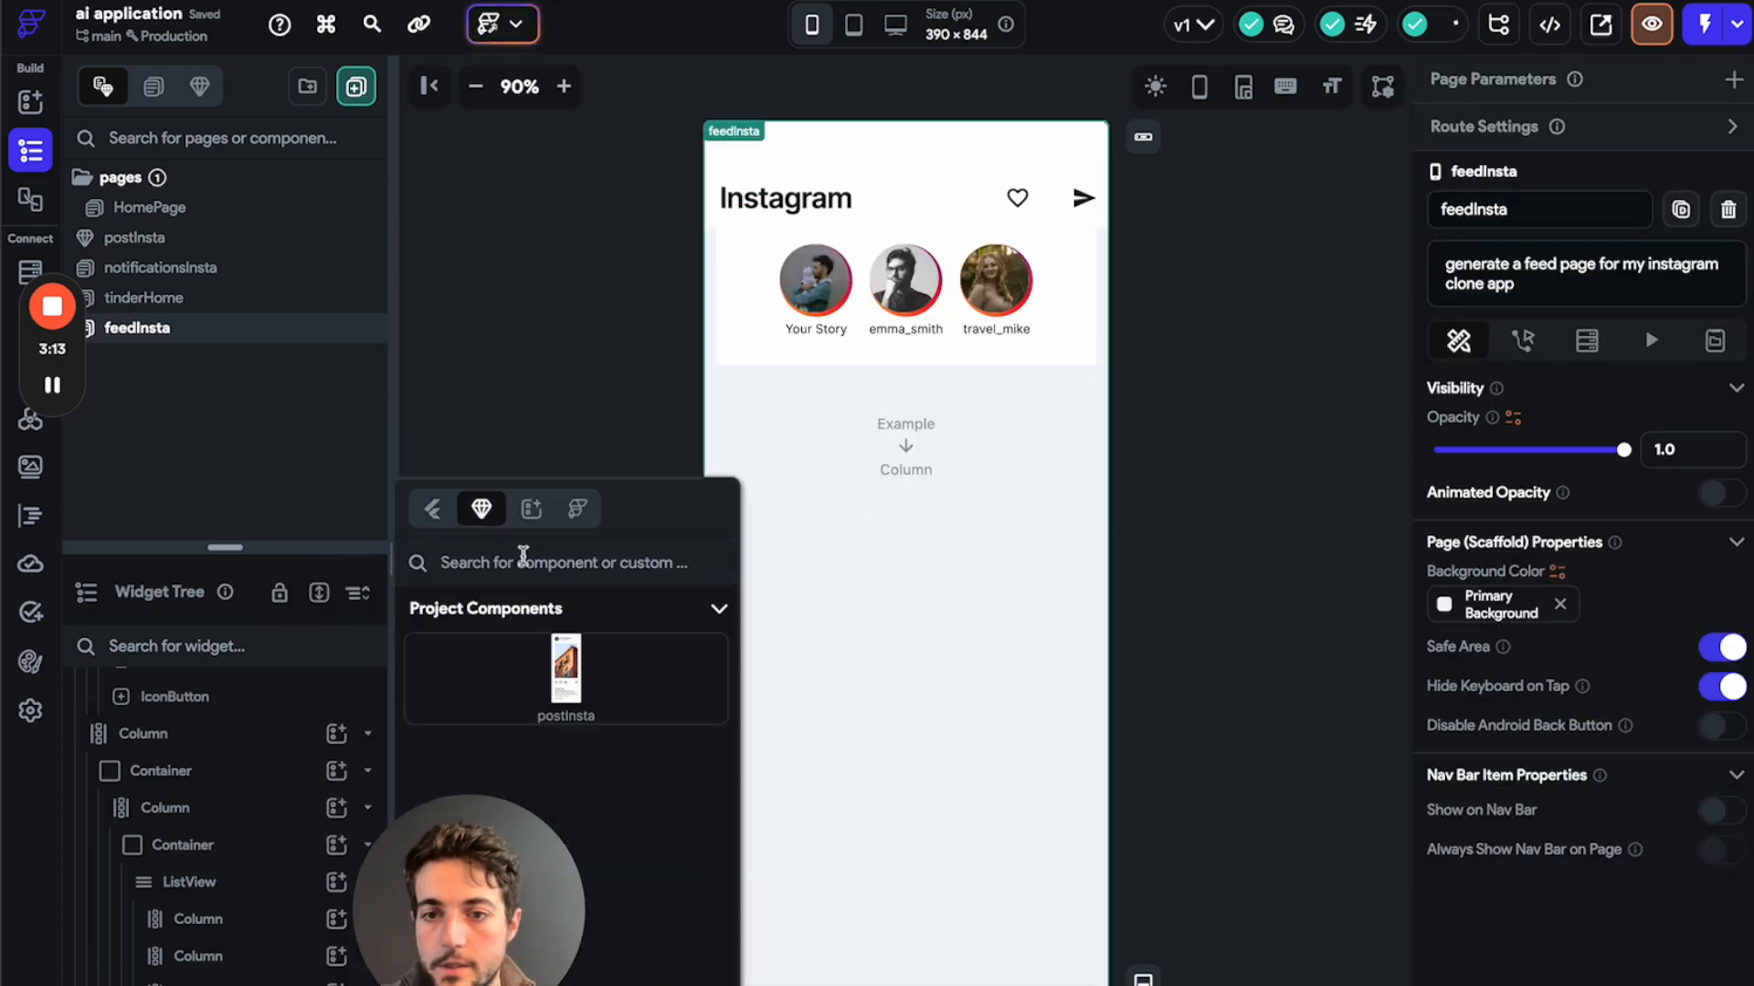
left_click(566, 681)
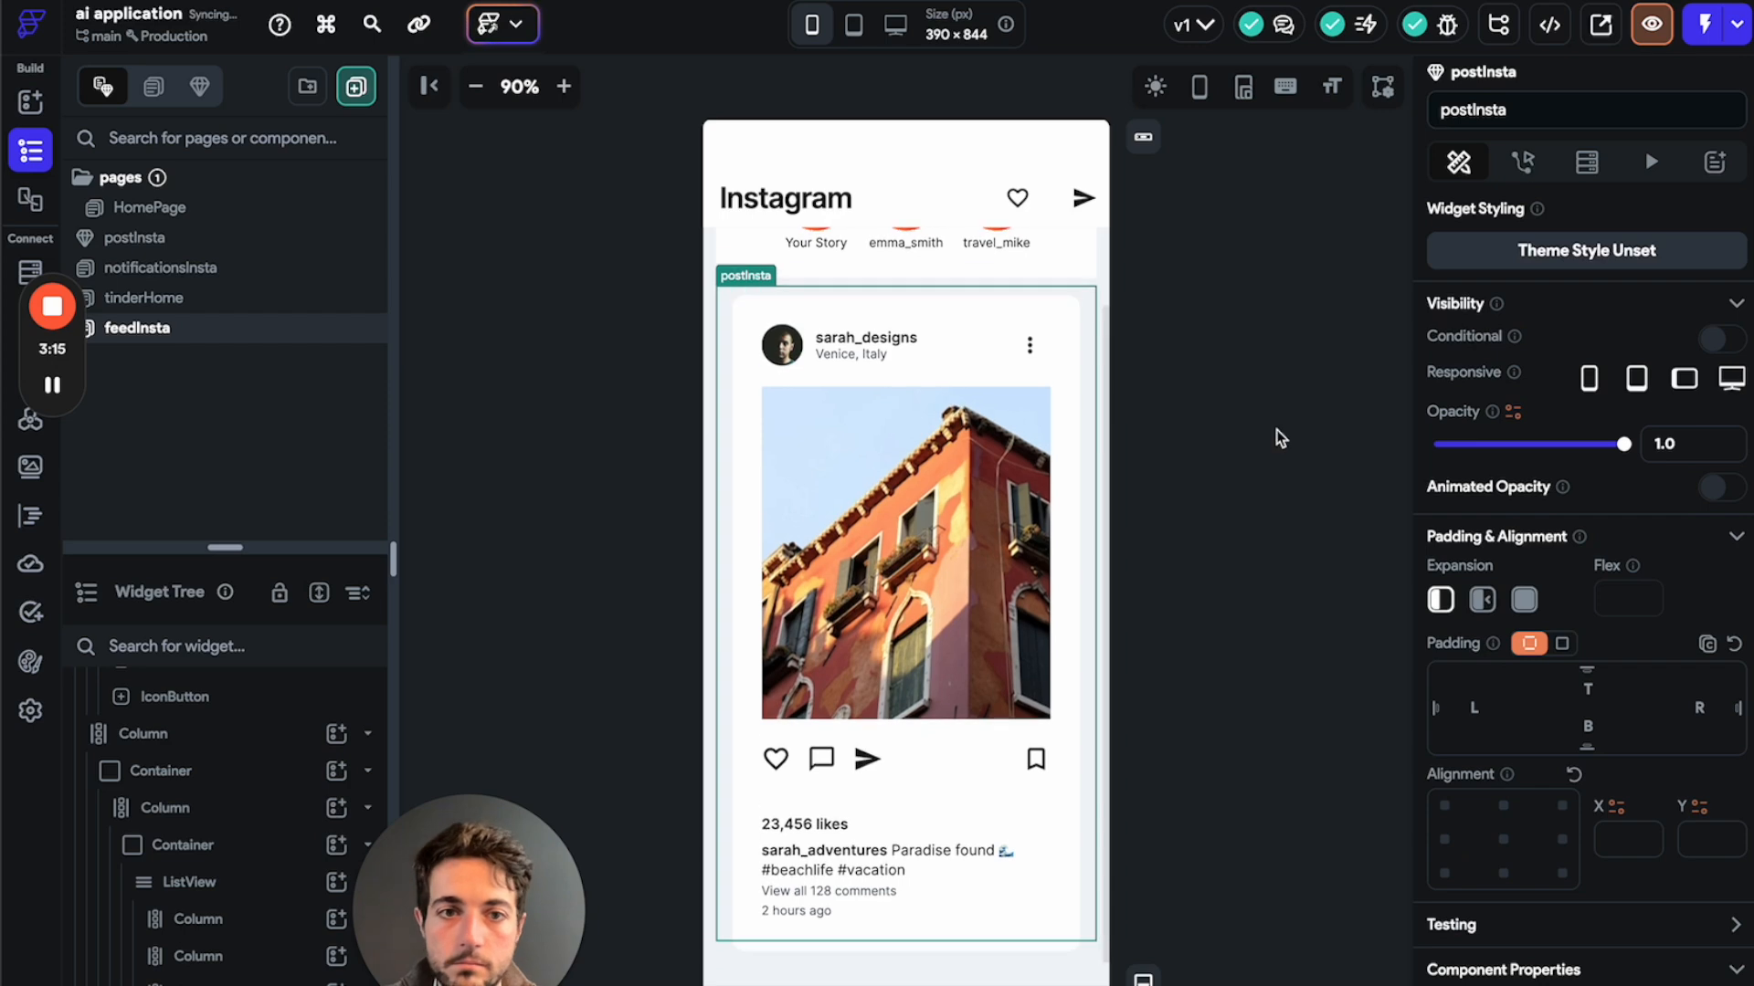
left_click(1275, 430)
Enlarge the widget tree area and examine the postInsta instance within the feedInsta page.
left_click_drag(233, 551, 225, 258)
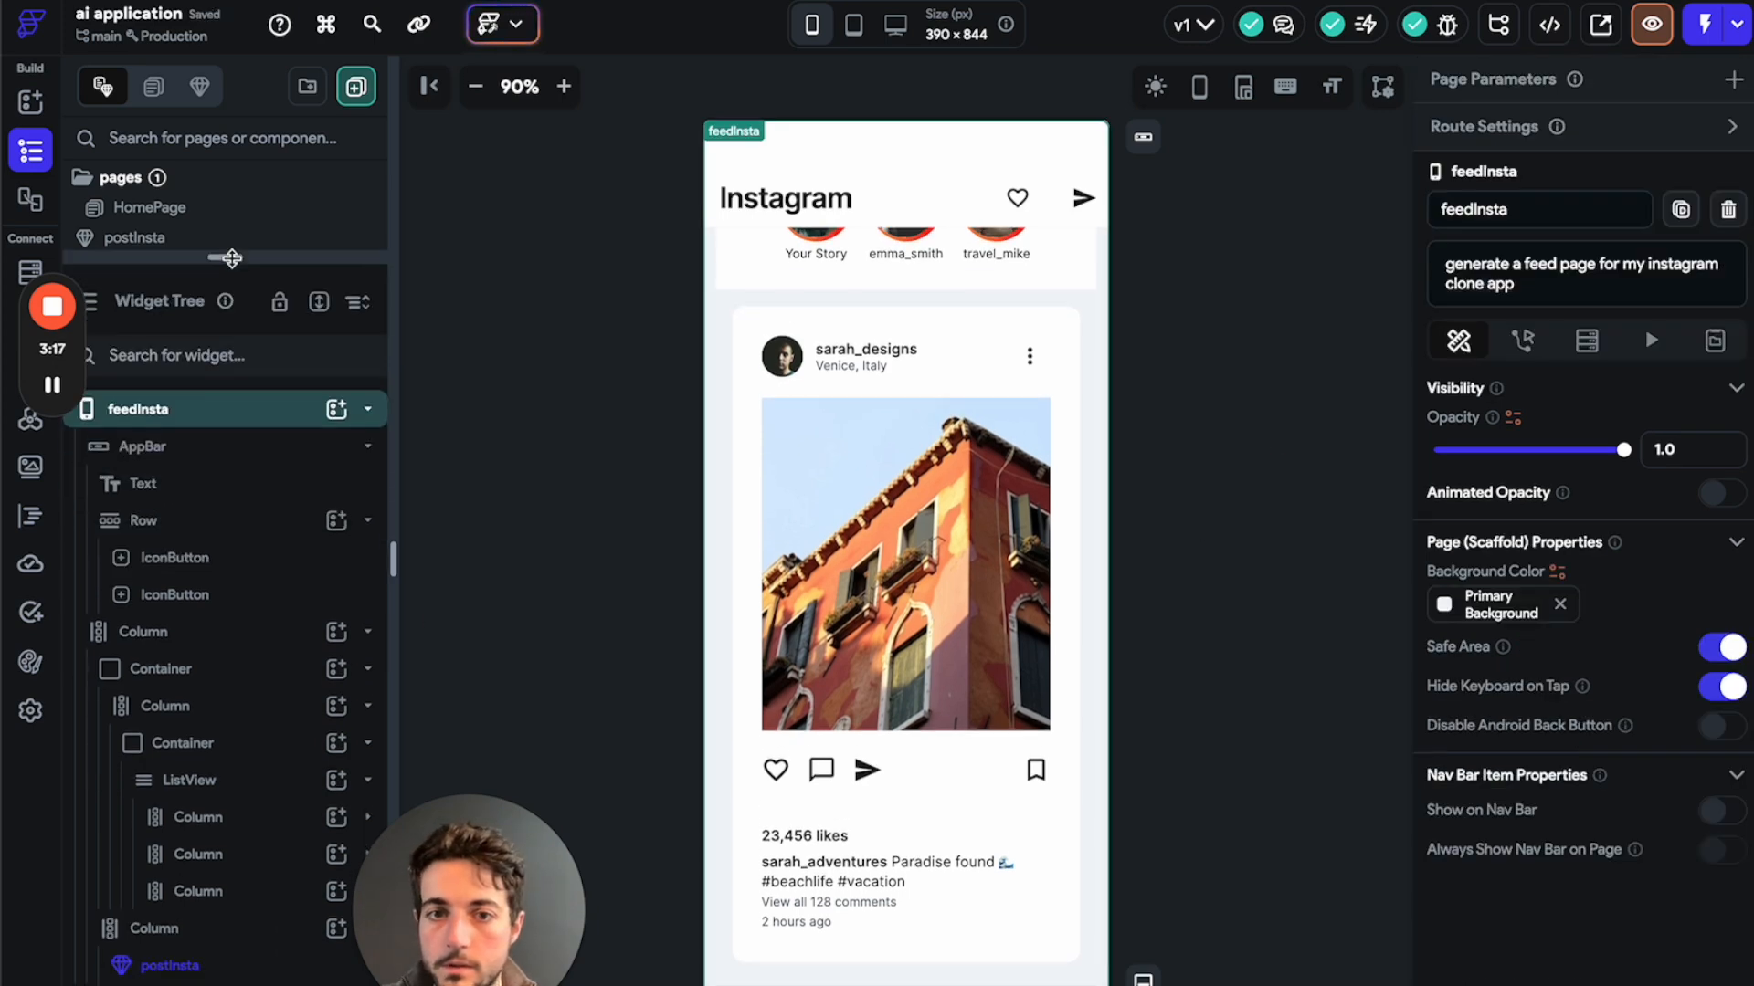
left_click(219, 966)
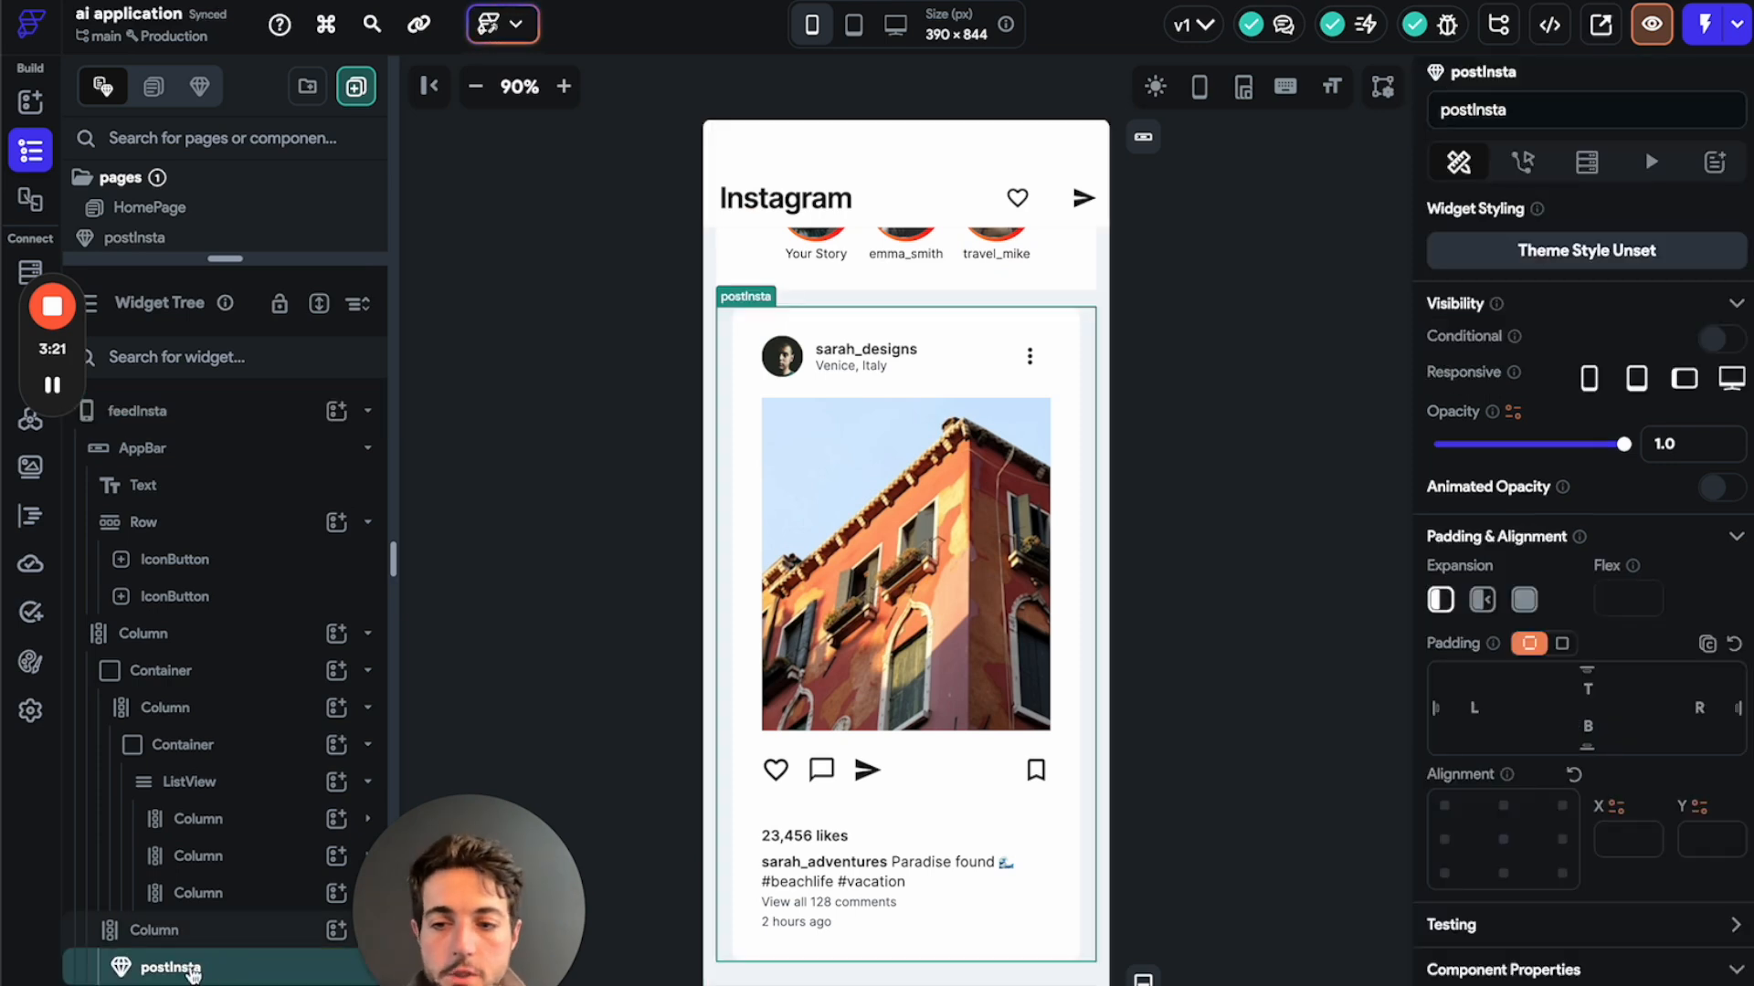
scroll(856, 715, "up", 2)
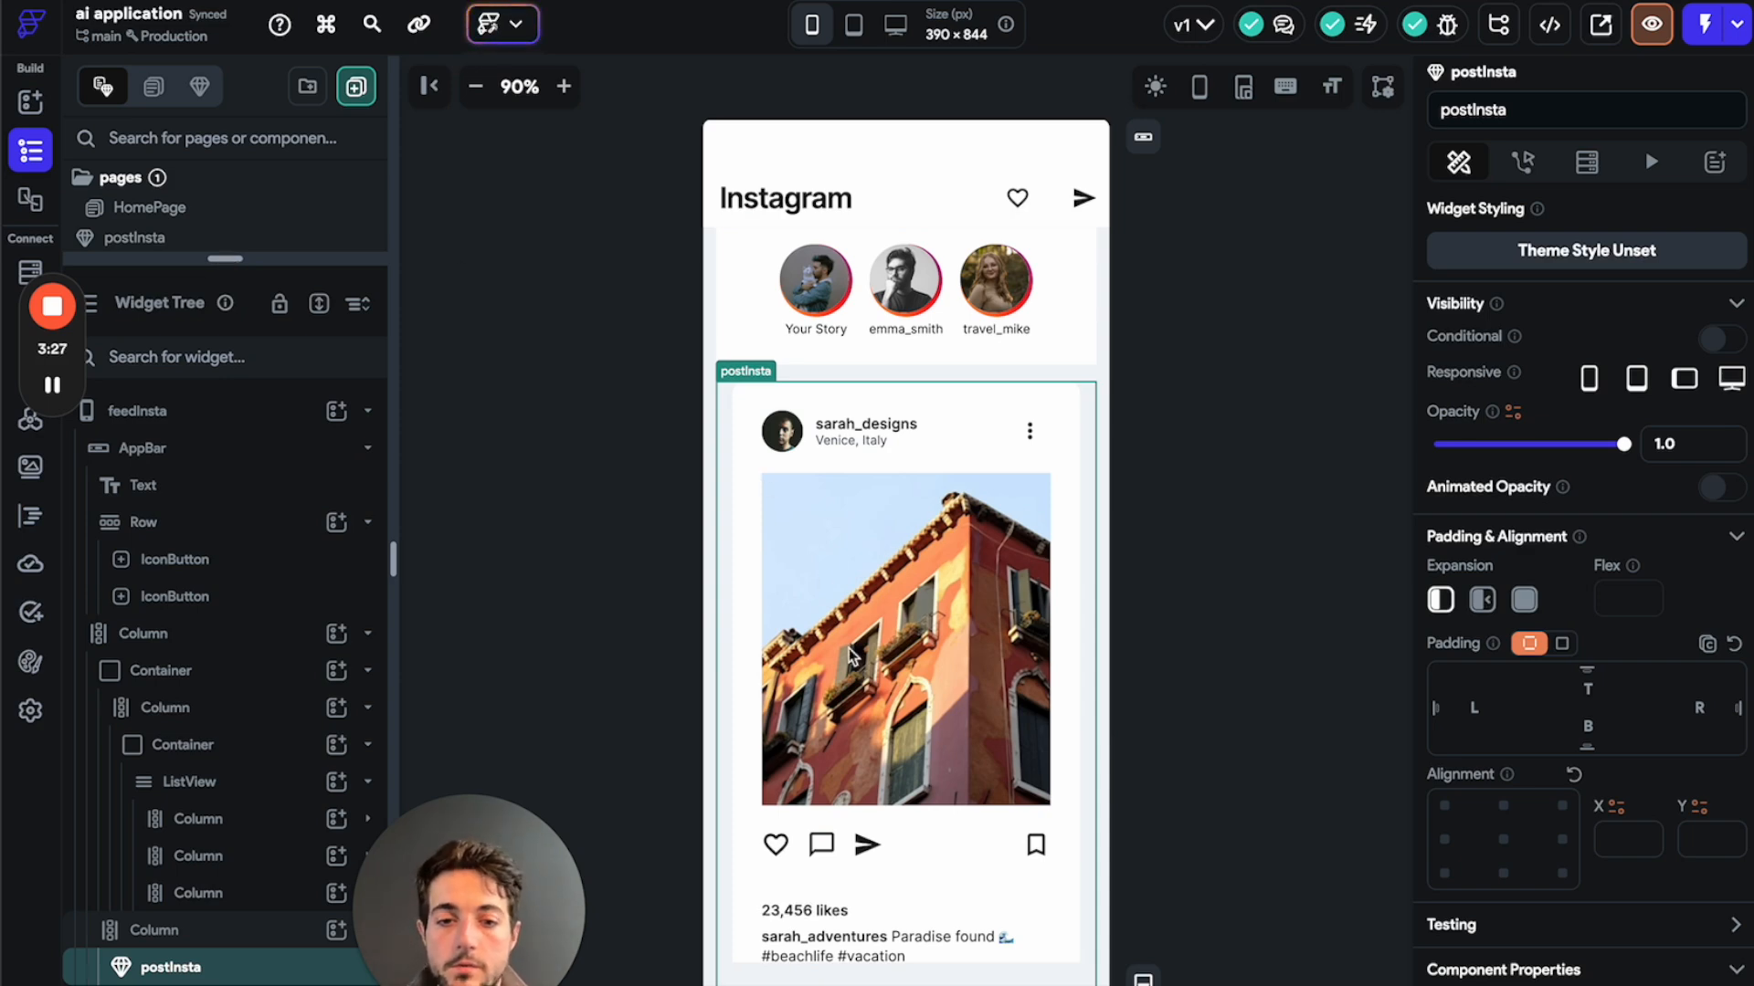
scroll(849, 655, "down", 2)
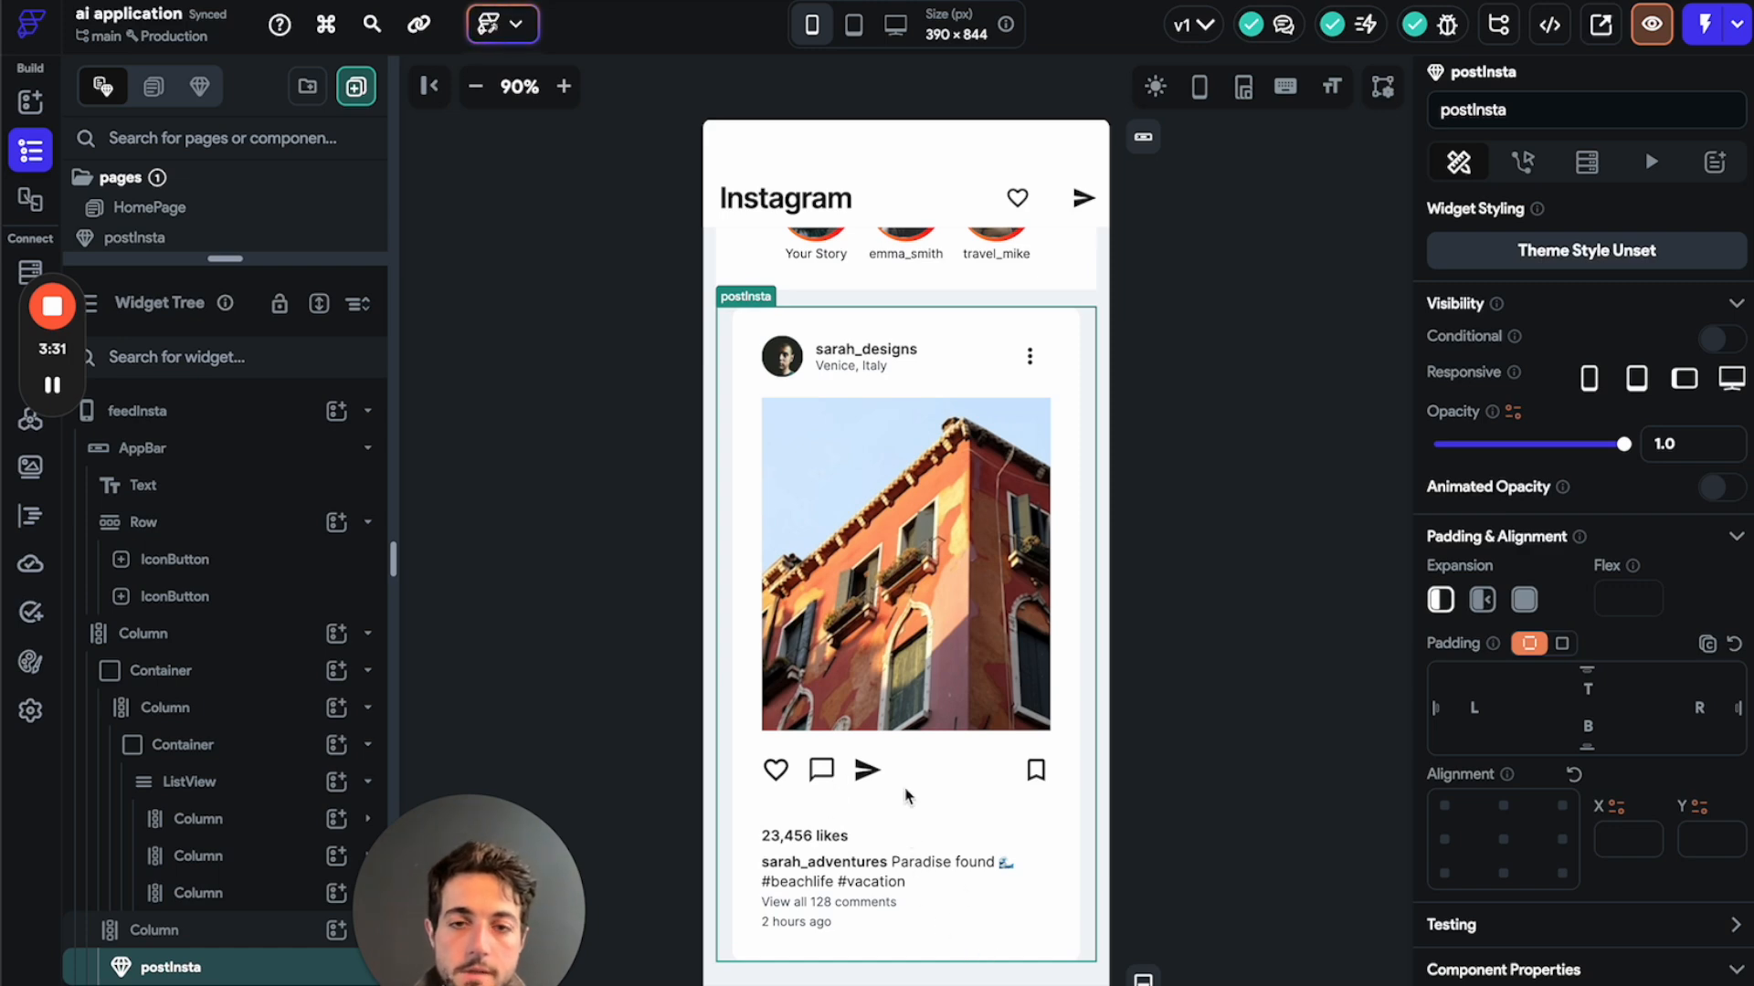
scroll(907, 795, "up", 2)
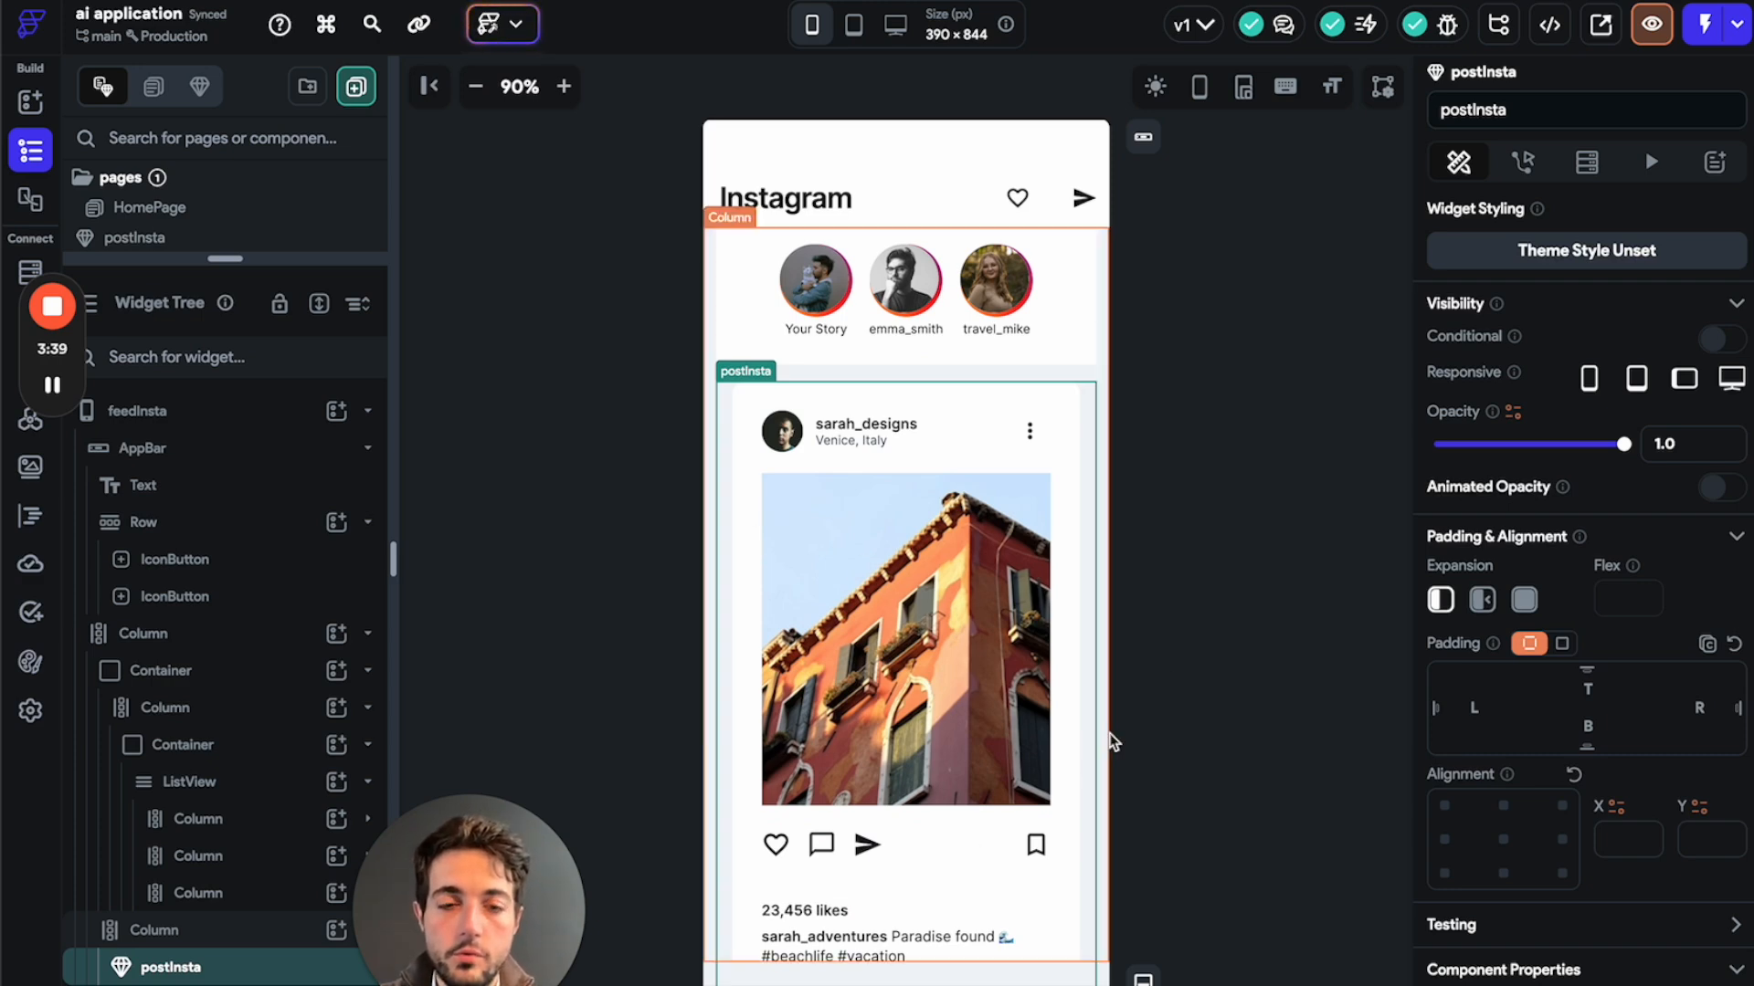
Generate a component with the AI Component Generator from the prompt "generate stories component for instagram app".
left_click(1176, 690)
key("super+space")
key("Escape")
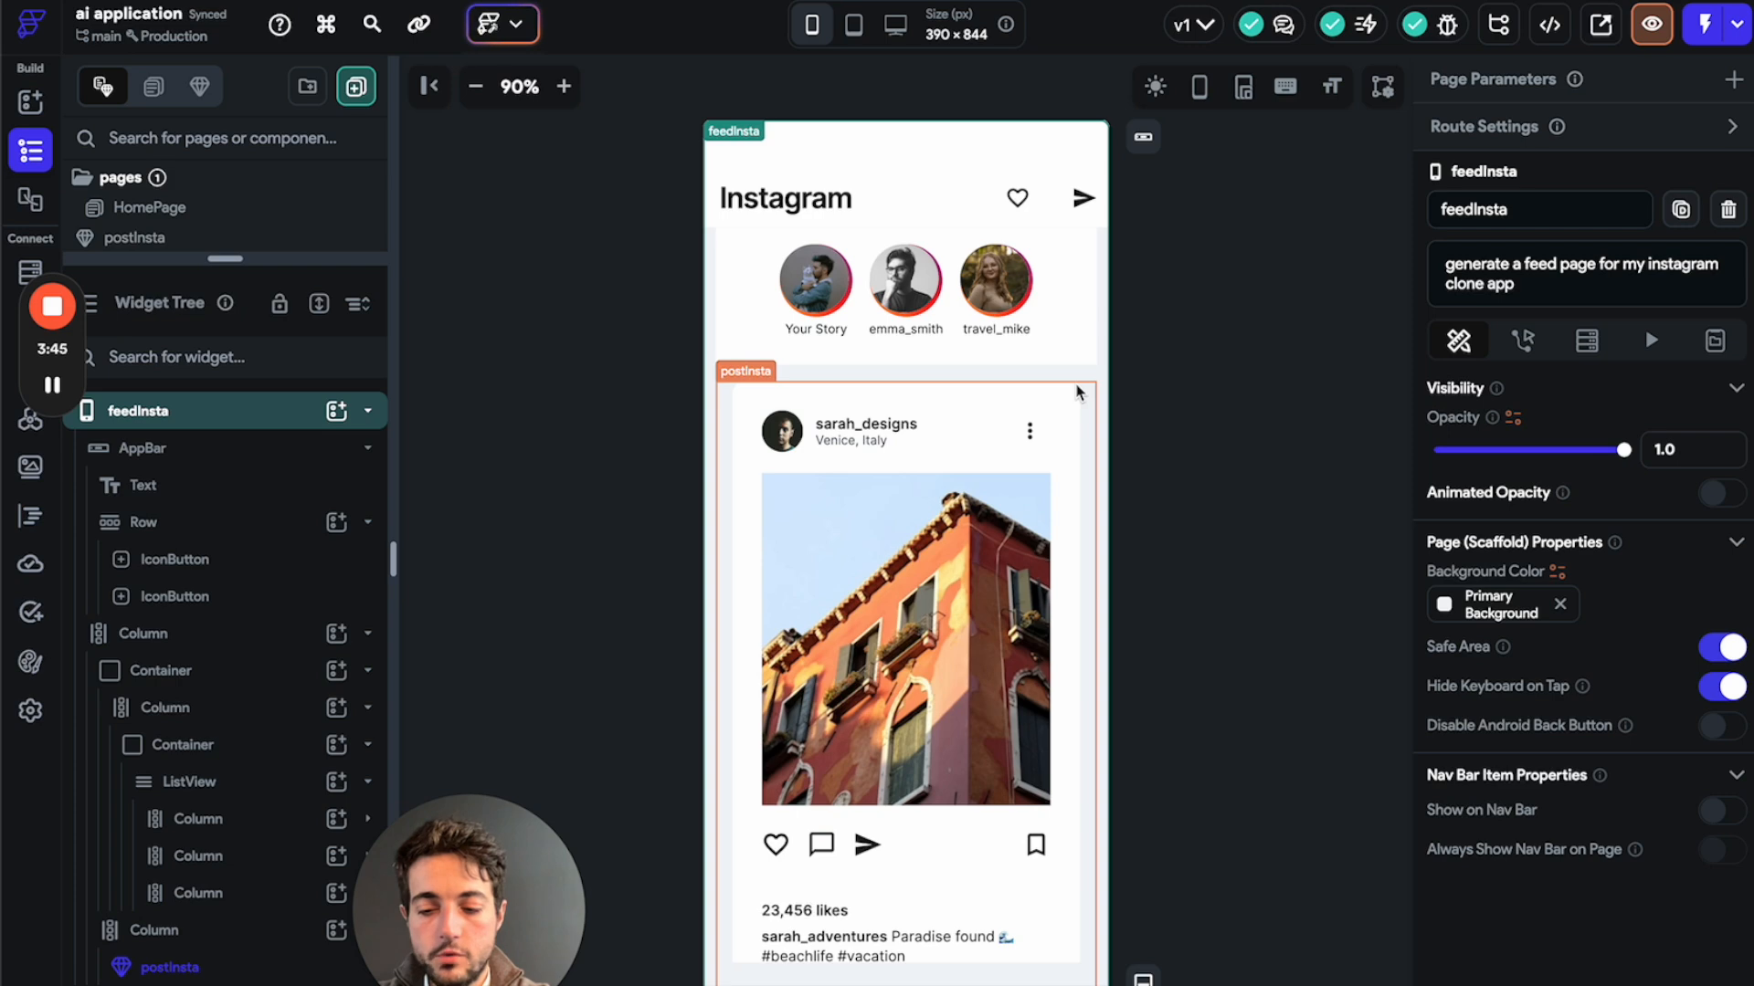
key("ctrl+space")
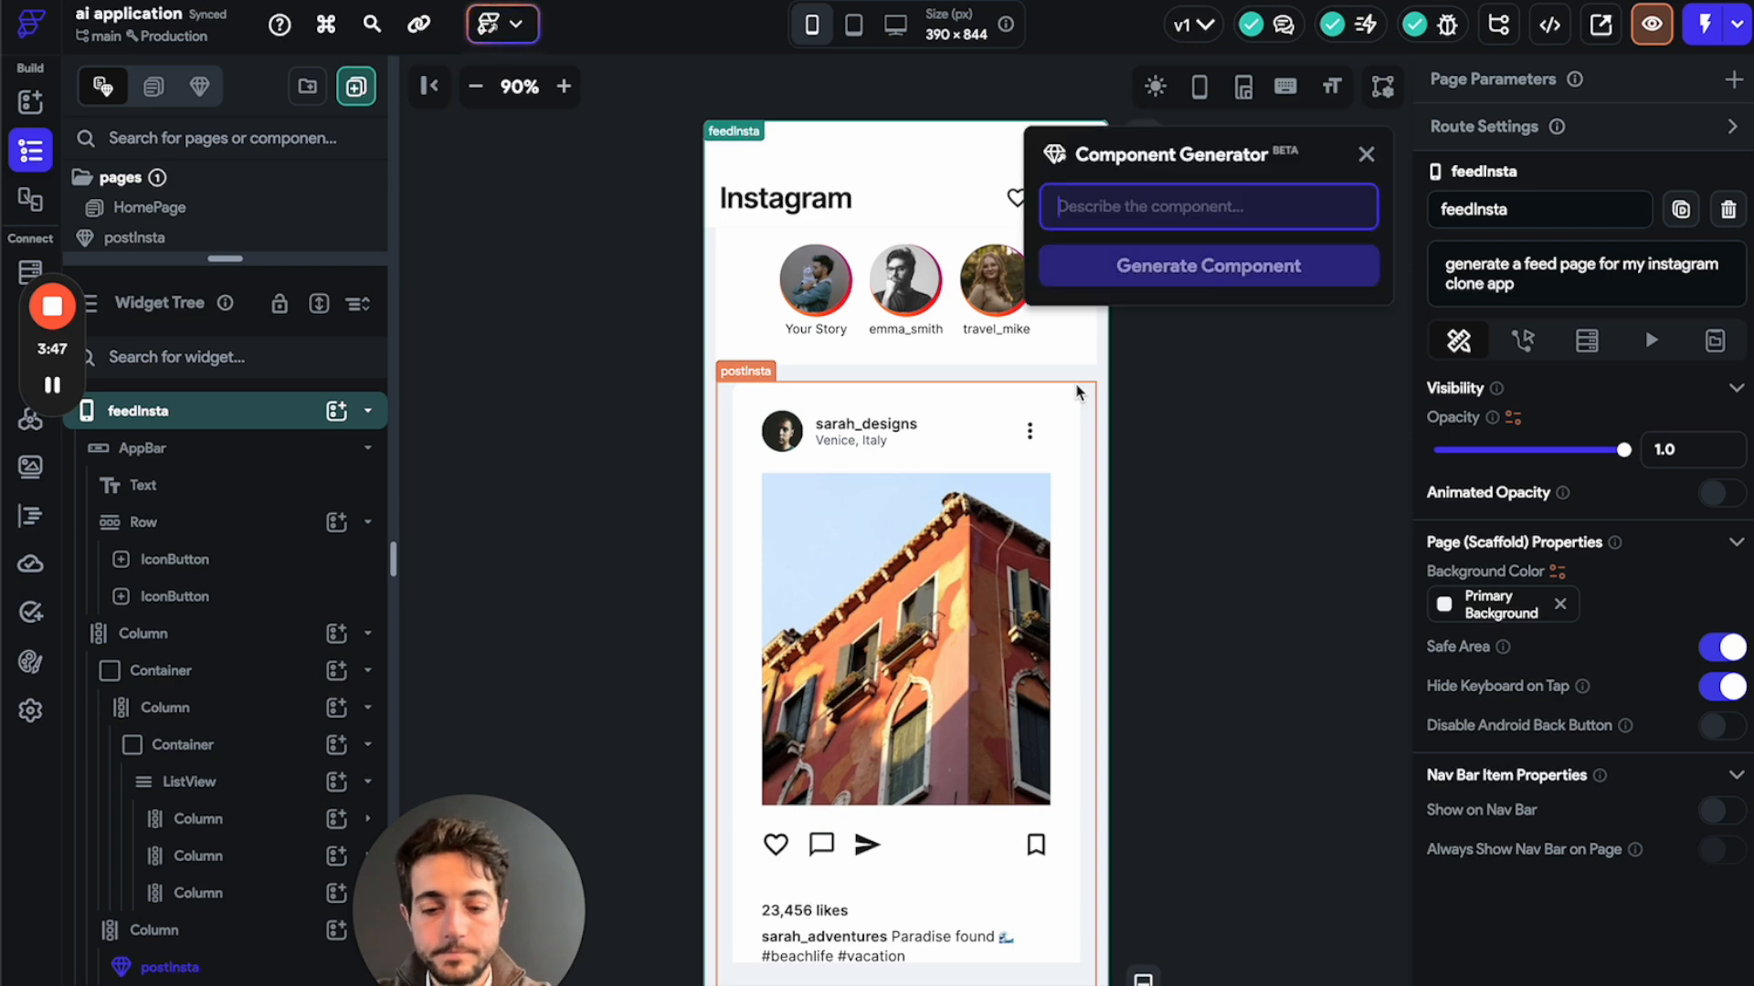
type("gerenant")
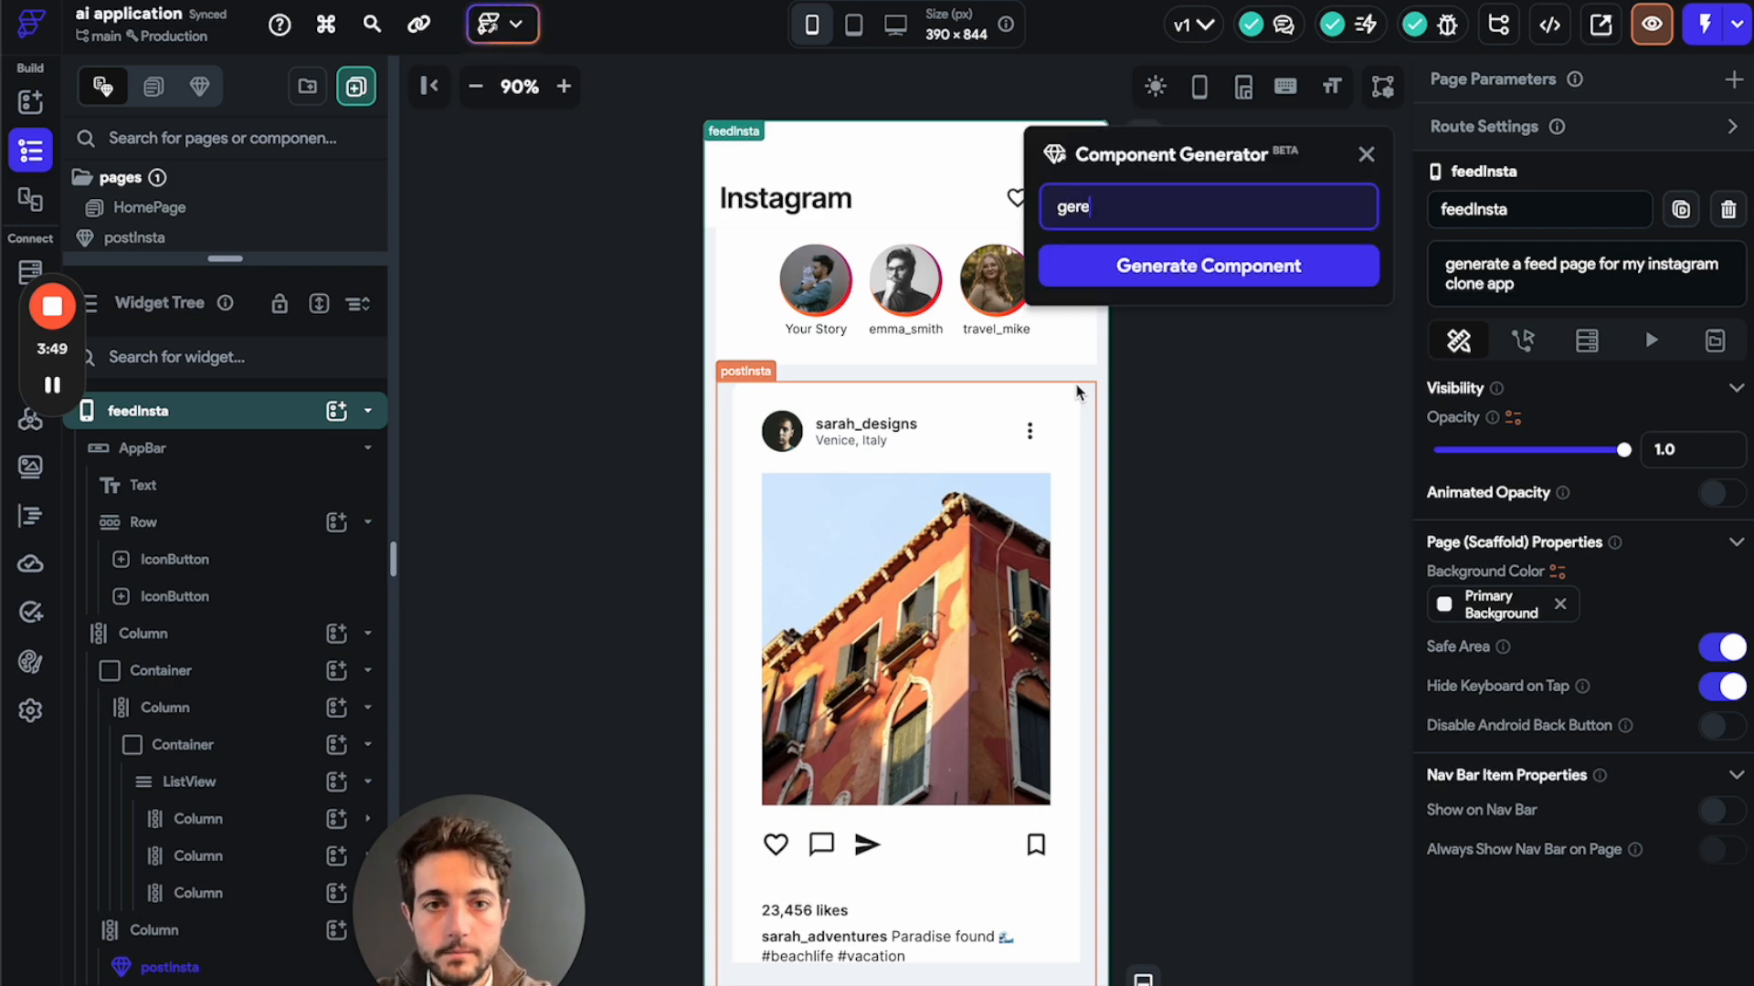
key("BackSpace")
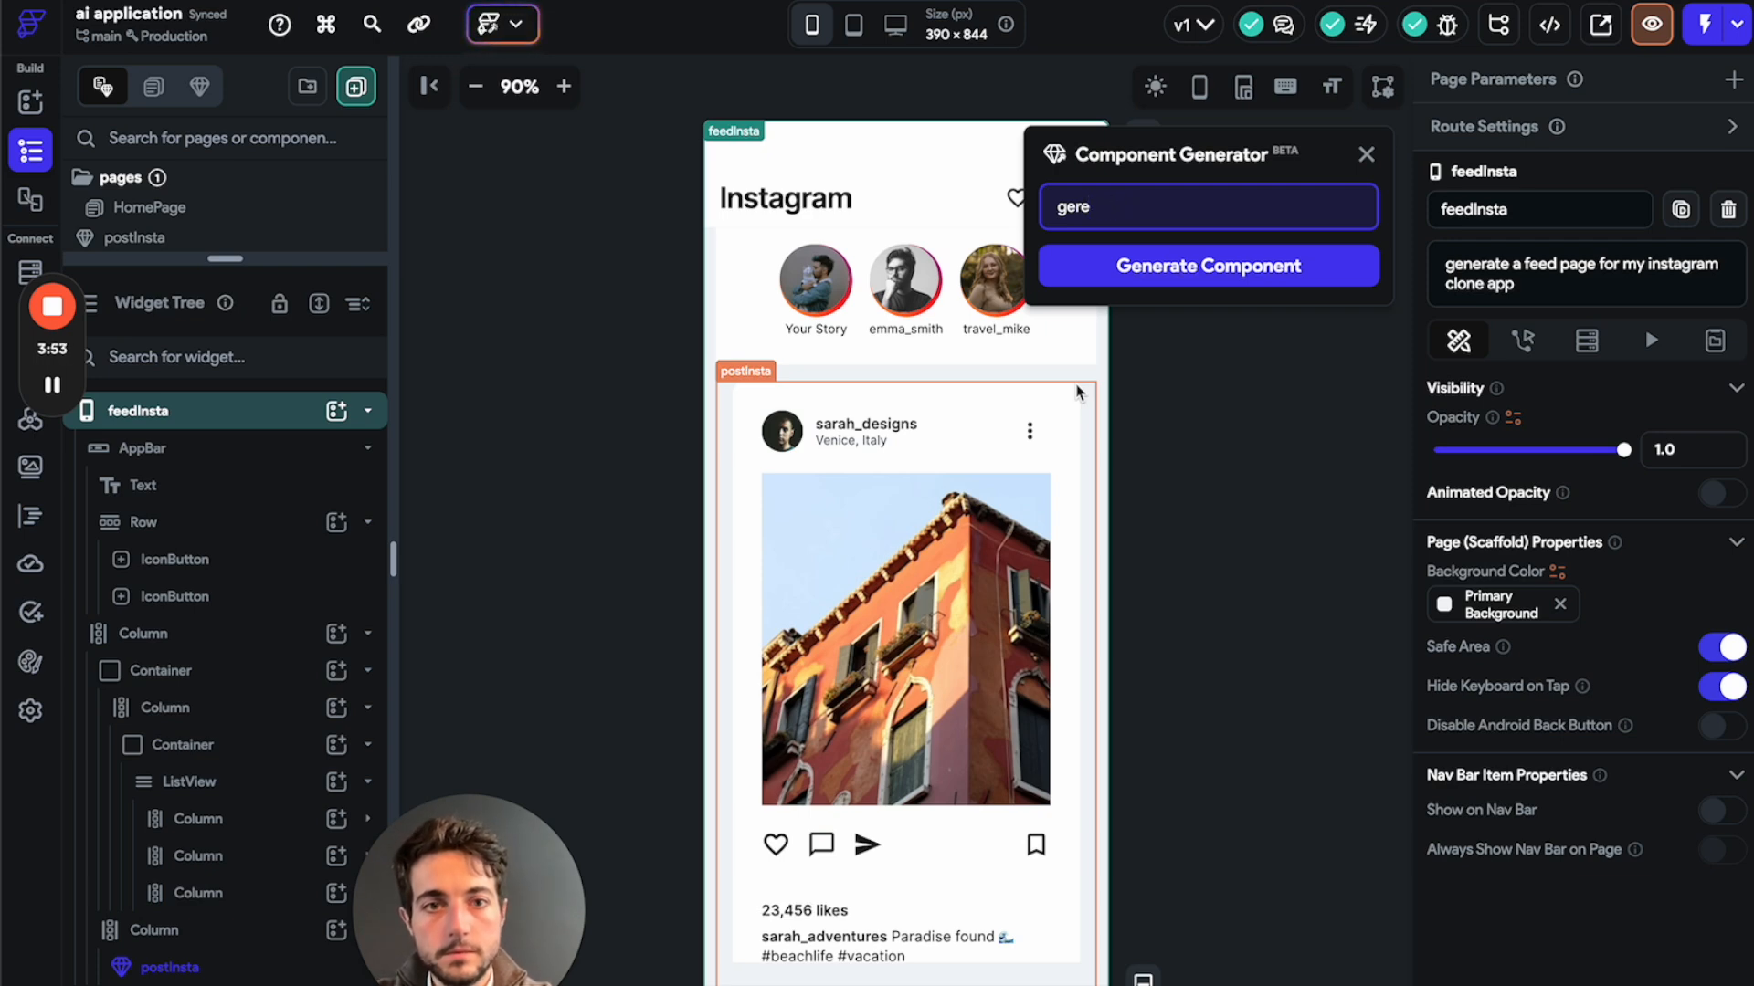
key("BackSpace")
key("BackSpace")
type("nerate compo")
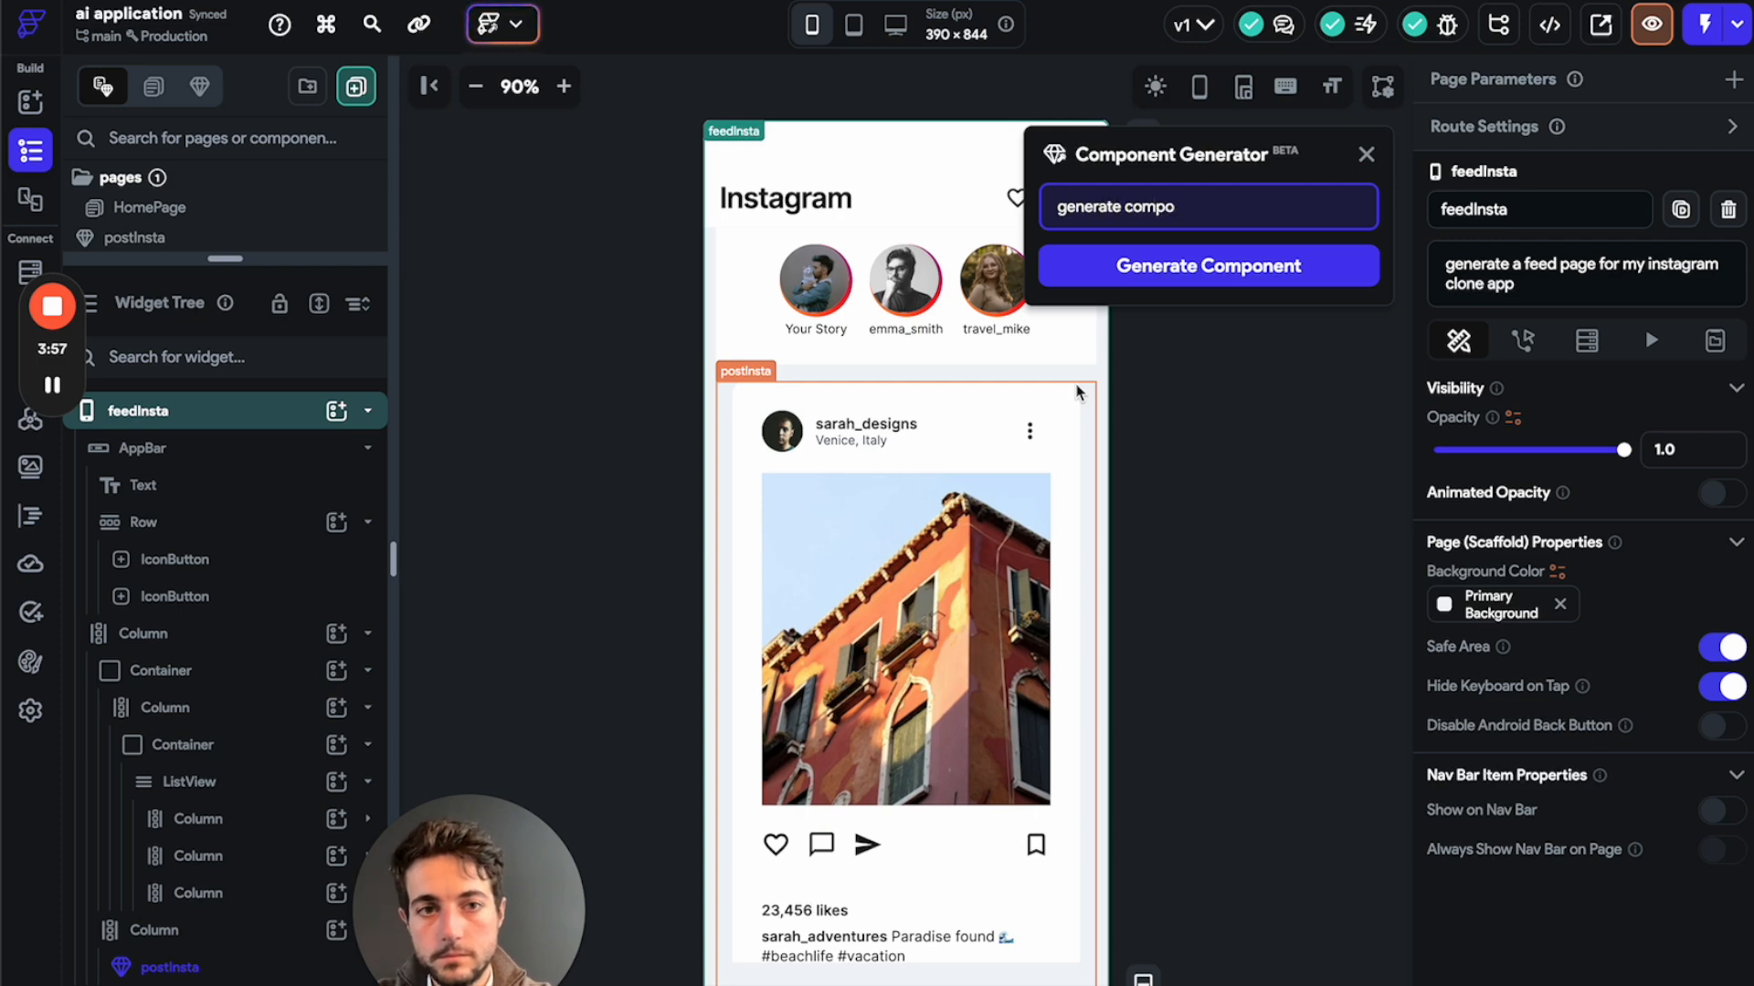
key("BackSpace")
key("BackSpace")
key("BackSpace")
key("BackSpace")
type("story")
key("BackSpace")
type("ies compone")
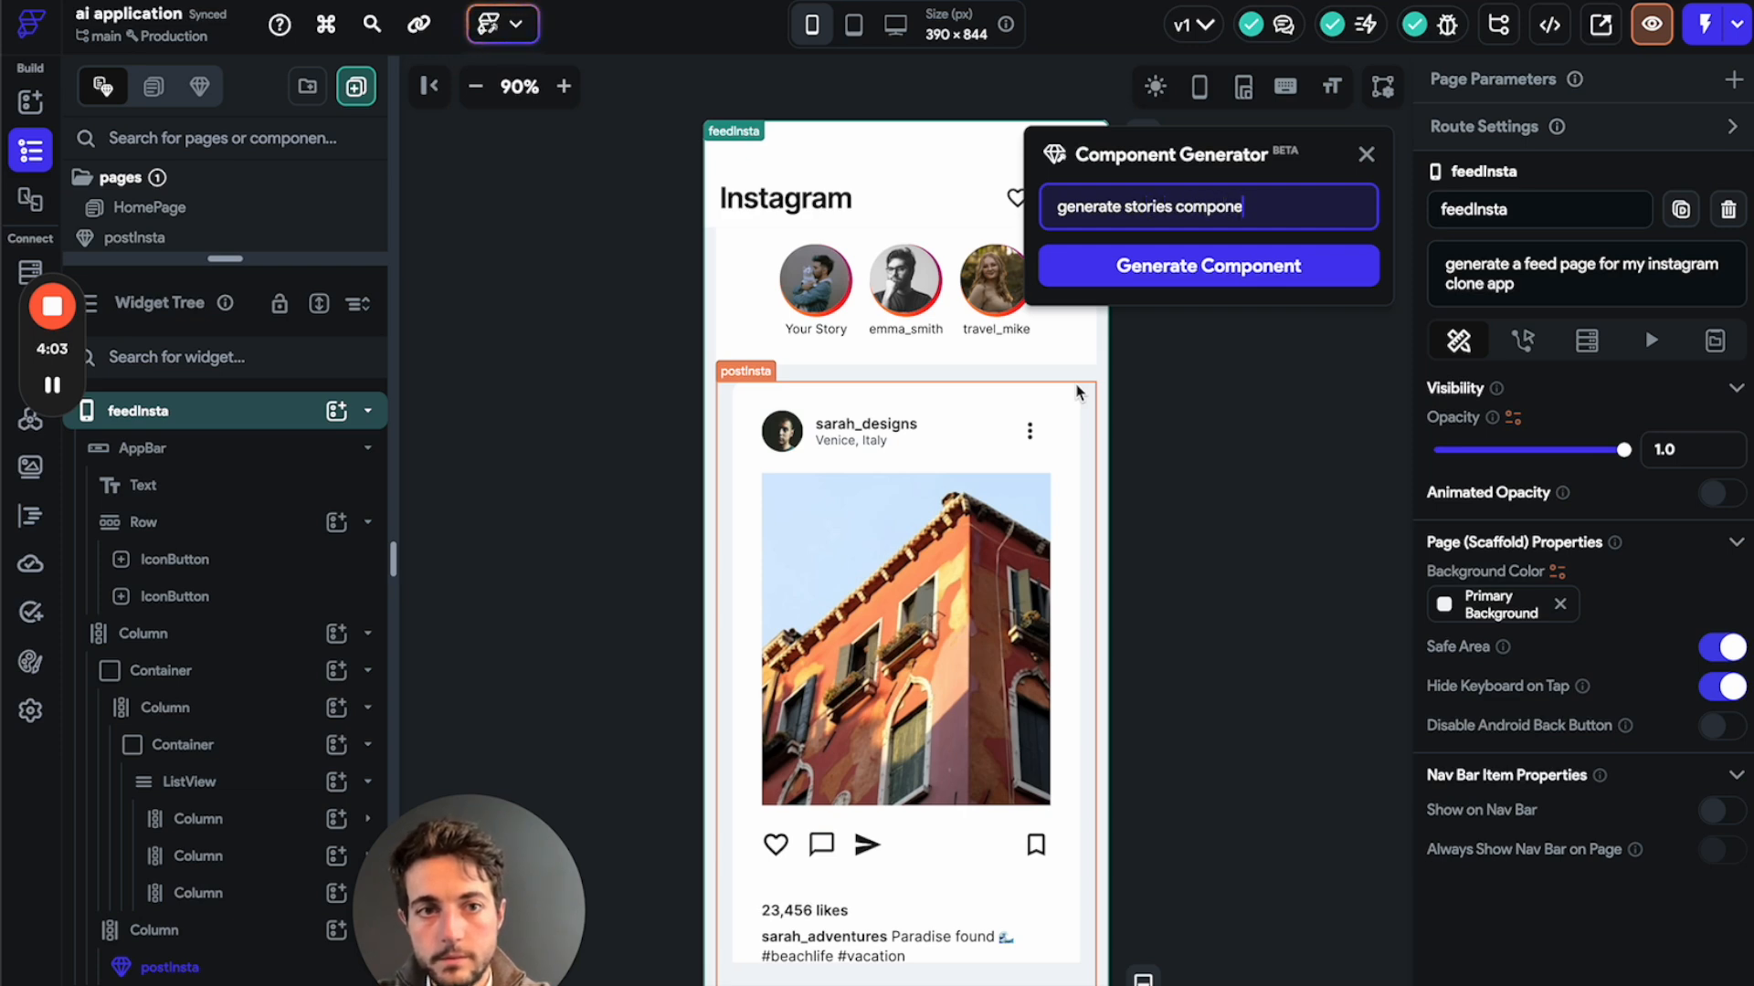
type("nt for instagram")
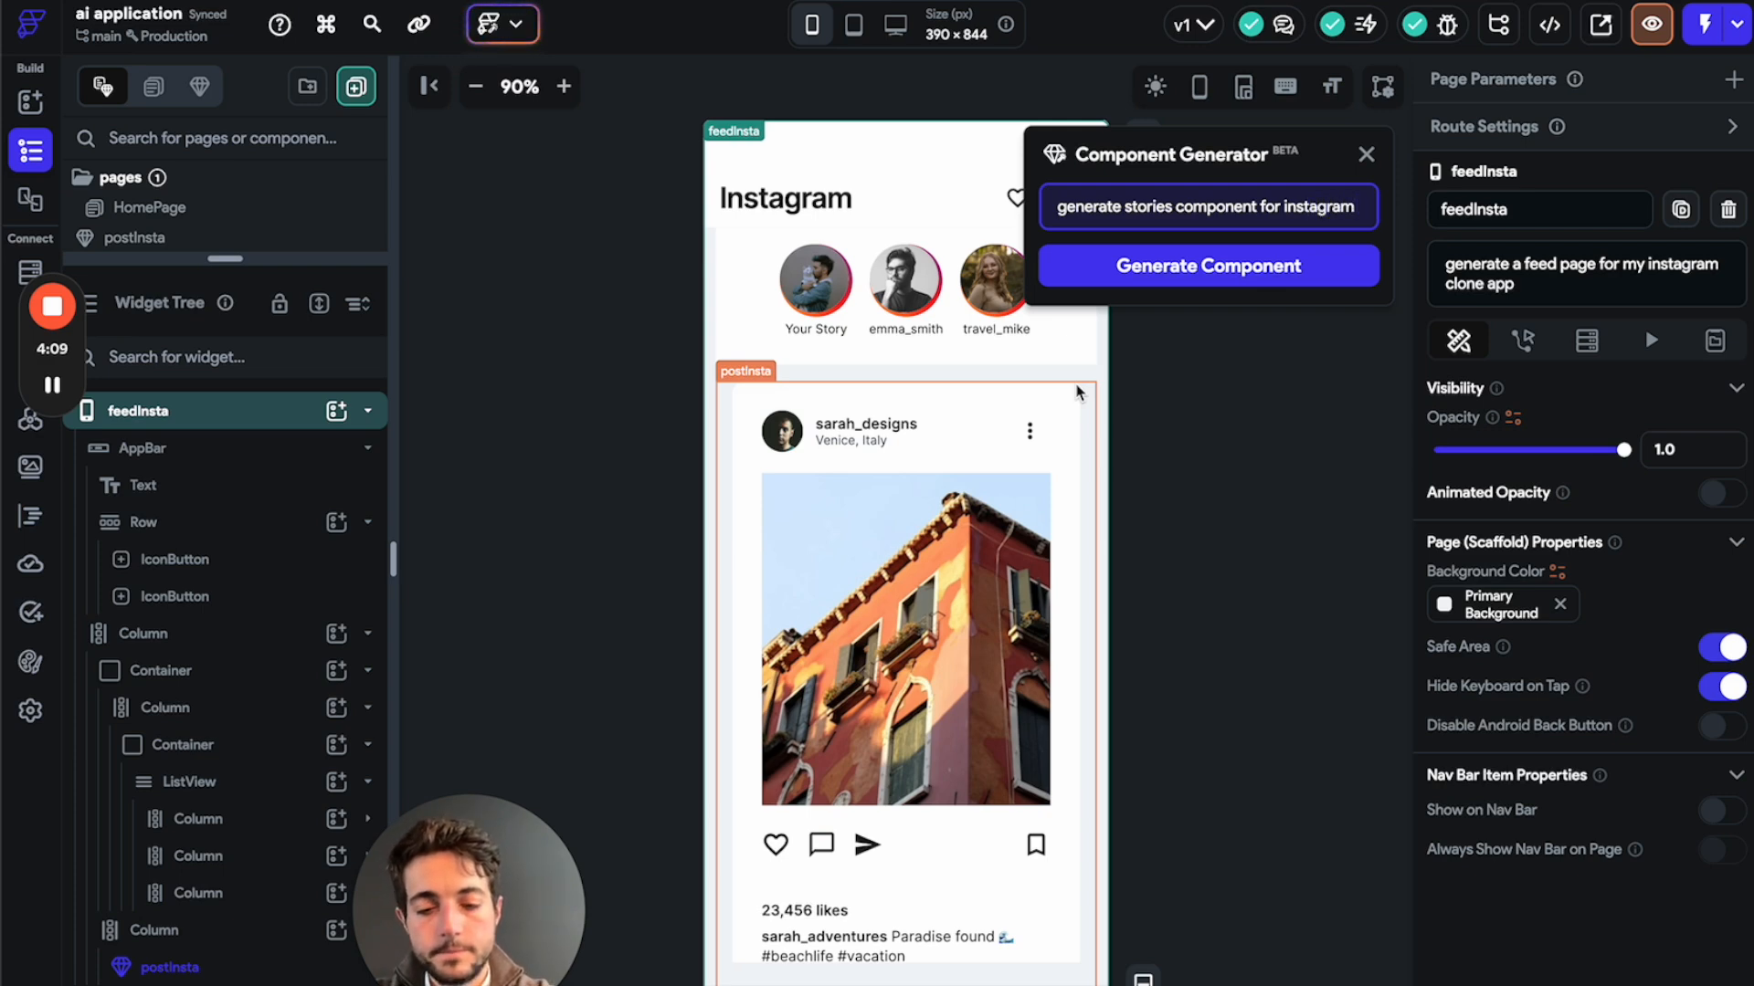
type(" app")
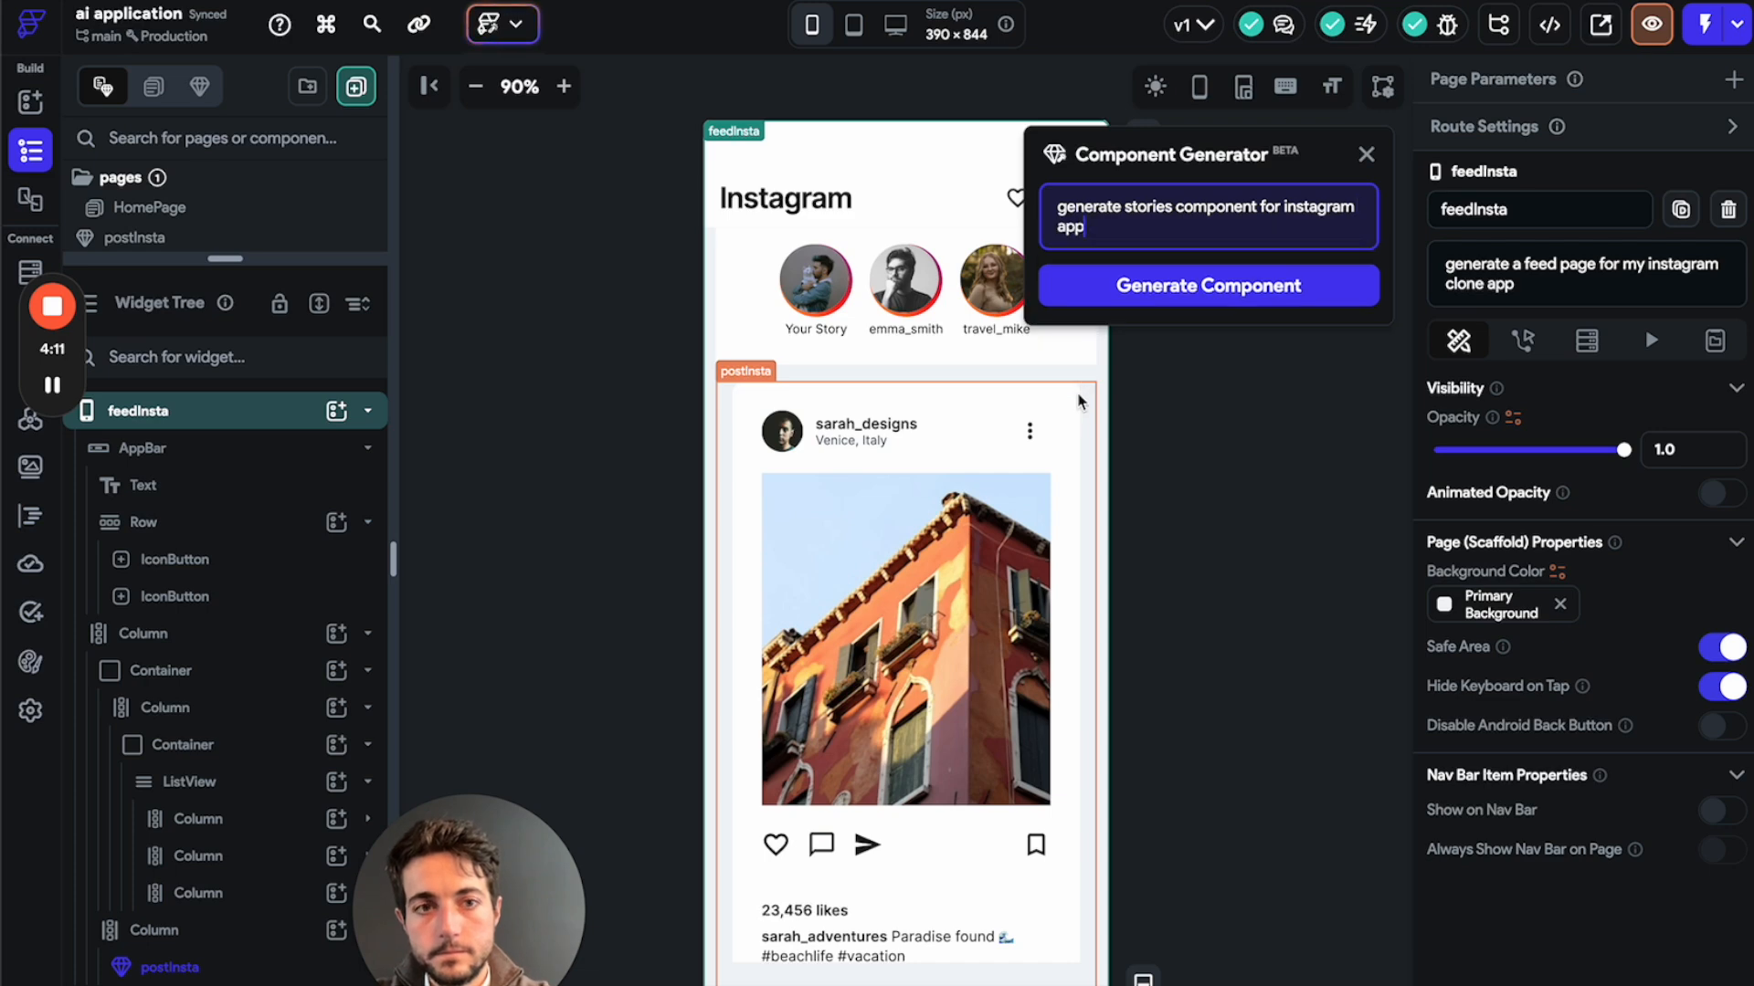
left_click(1186, 285)
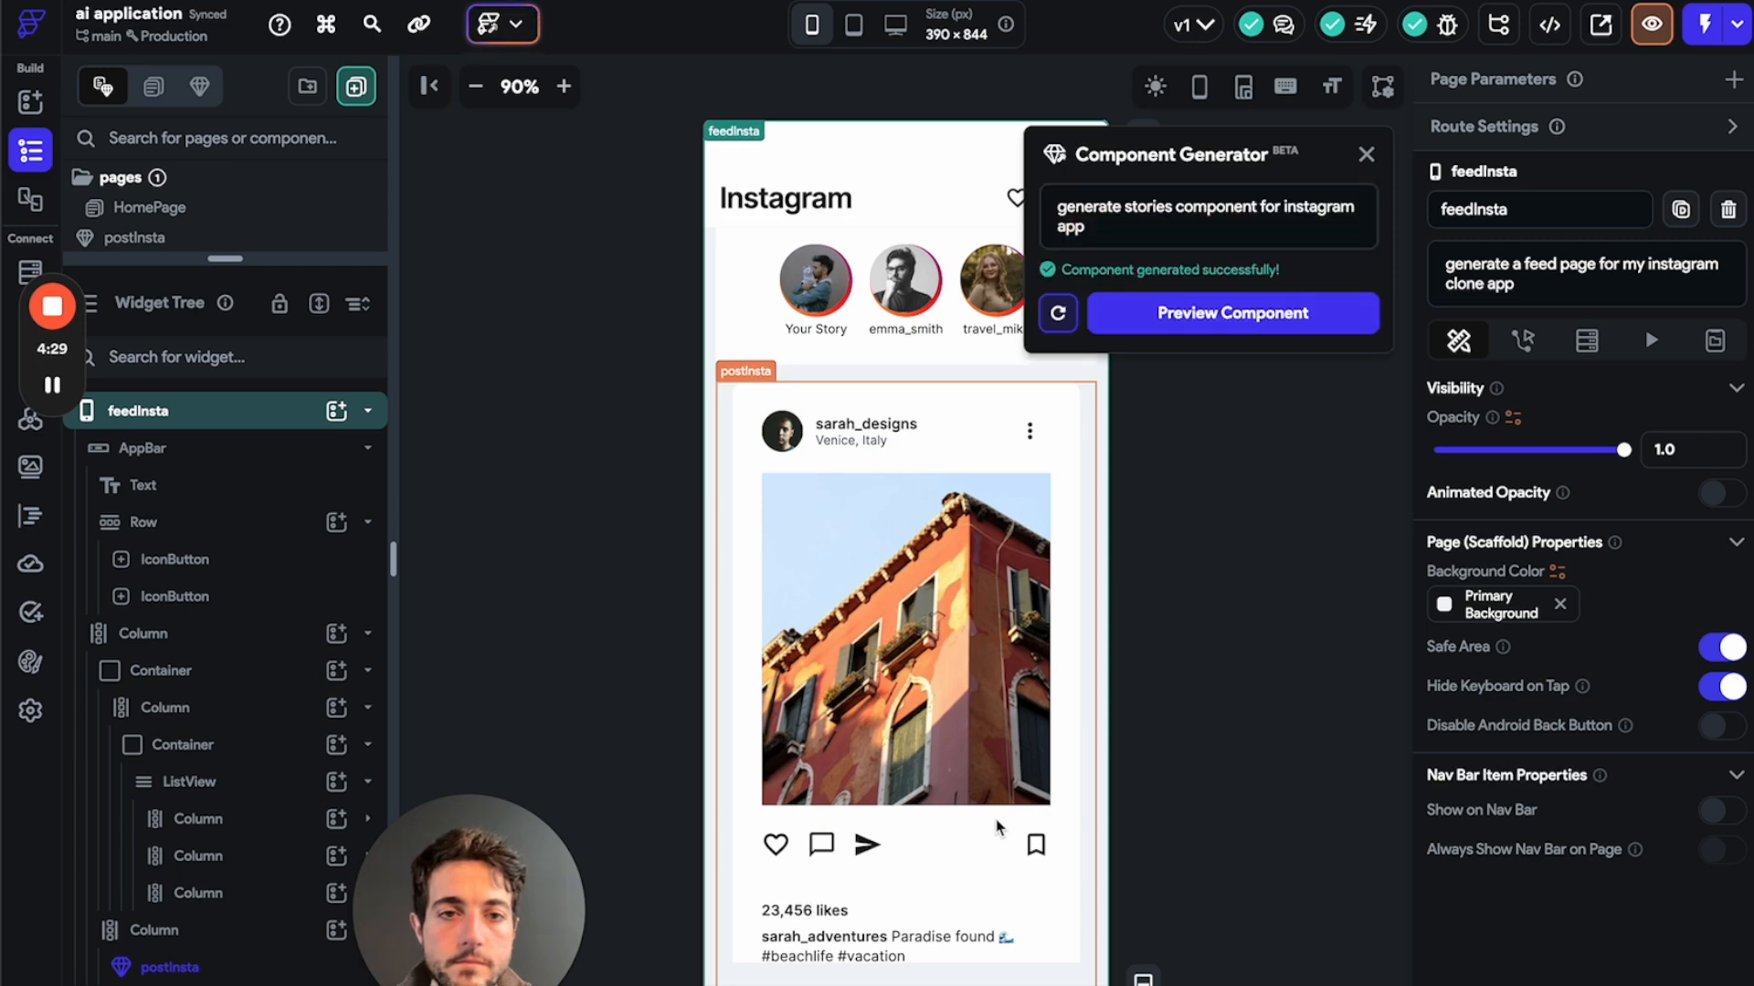
Preview the generated stories component and insert it into the project as StoryComponent.
left_click(1232, 315)
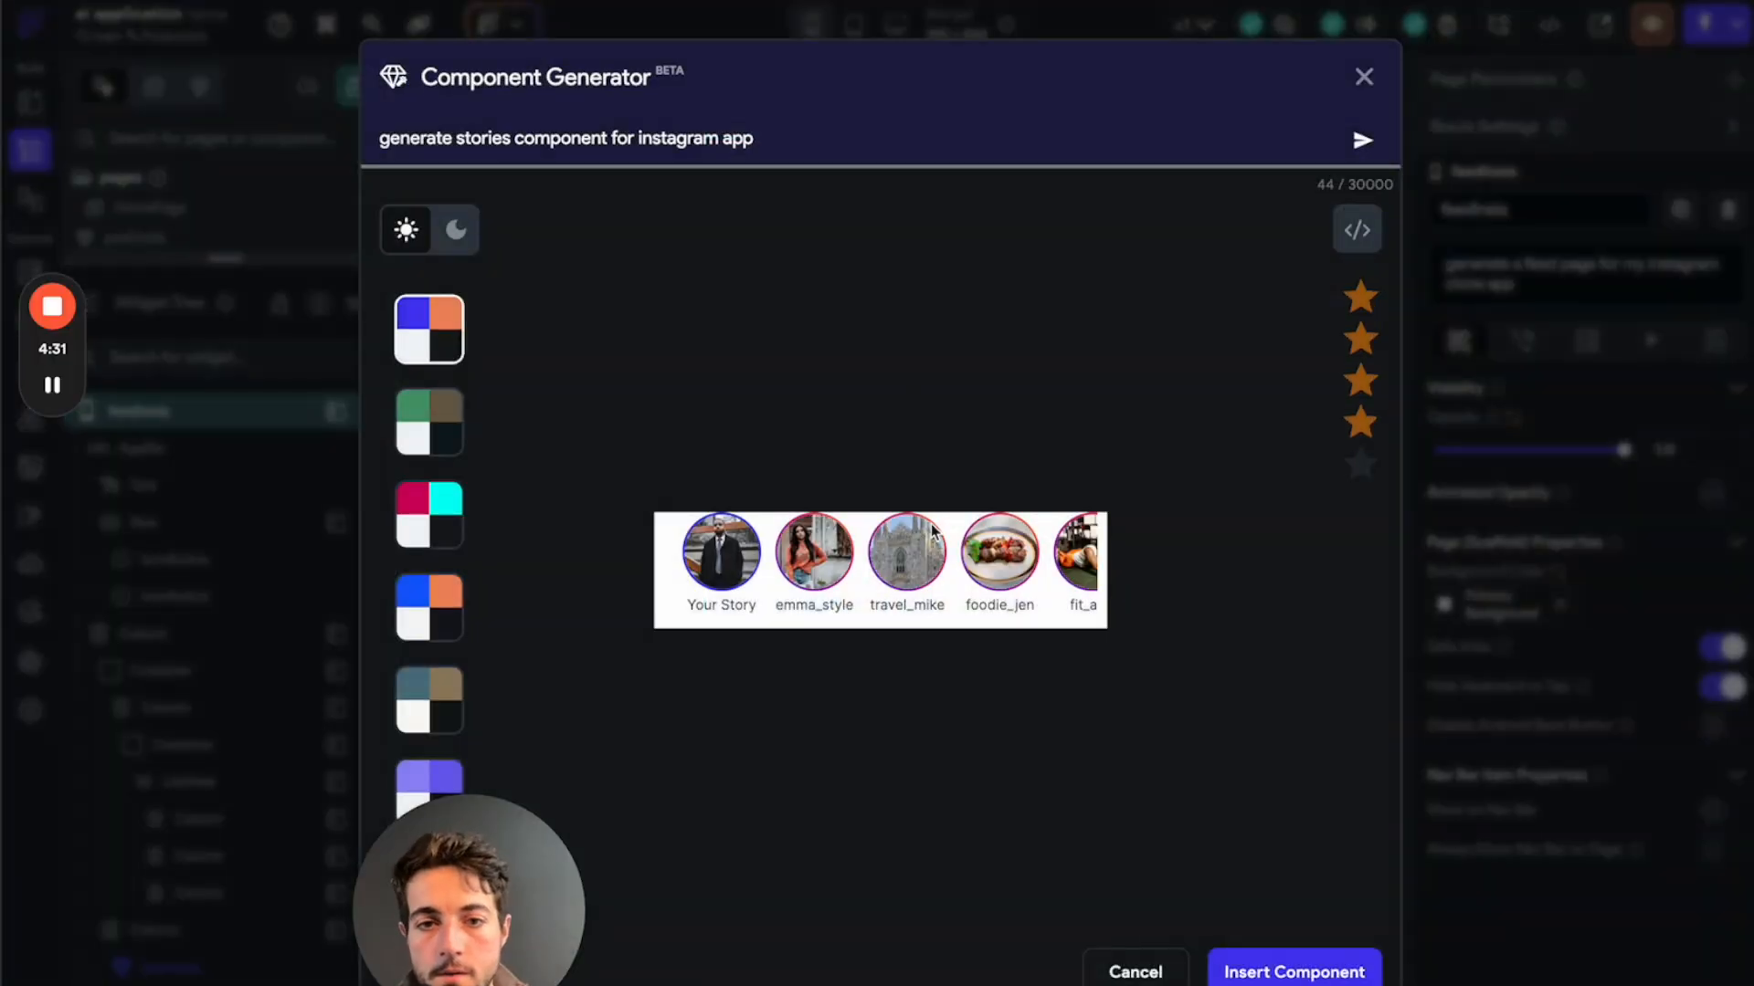
left_click(1288, 971)
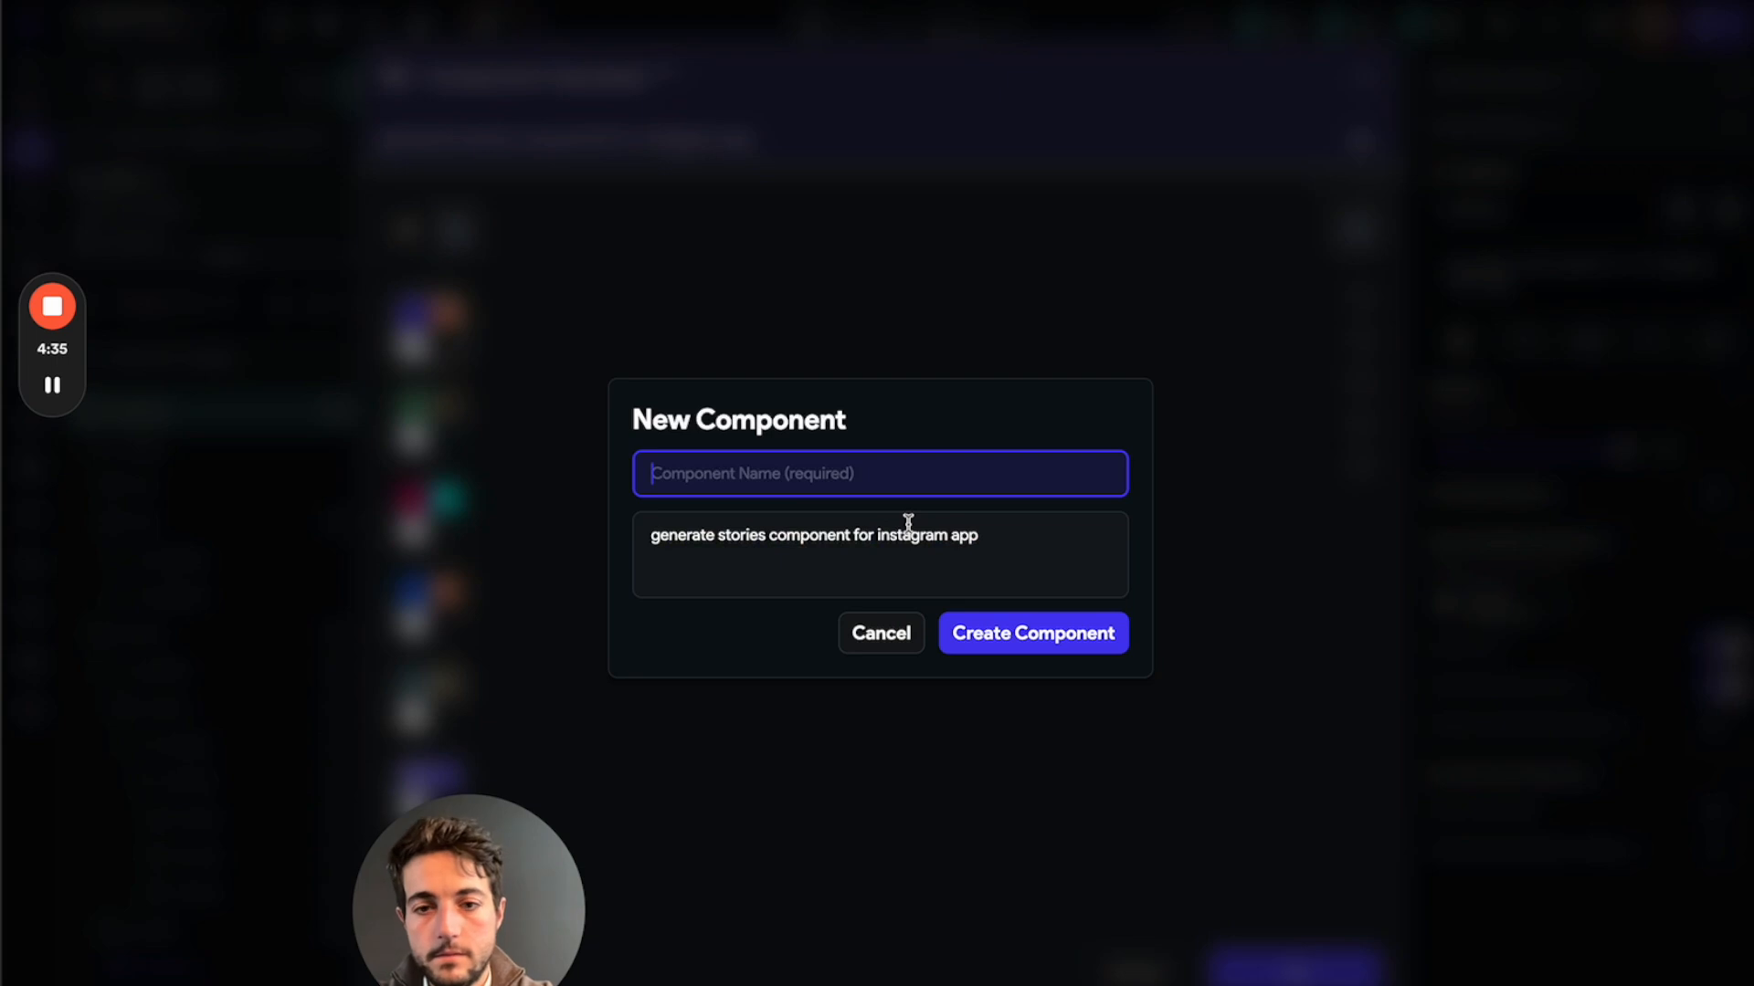
type("St")
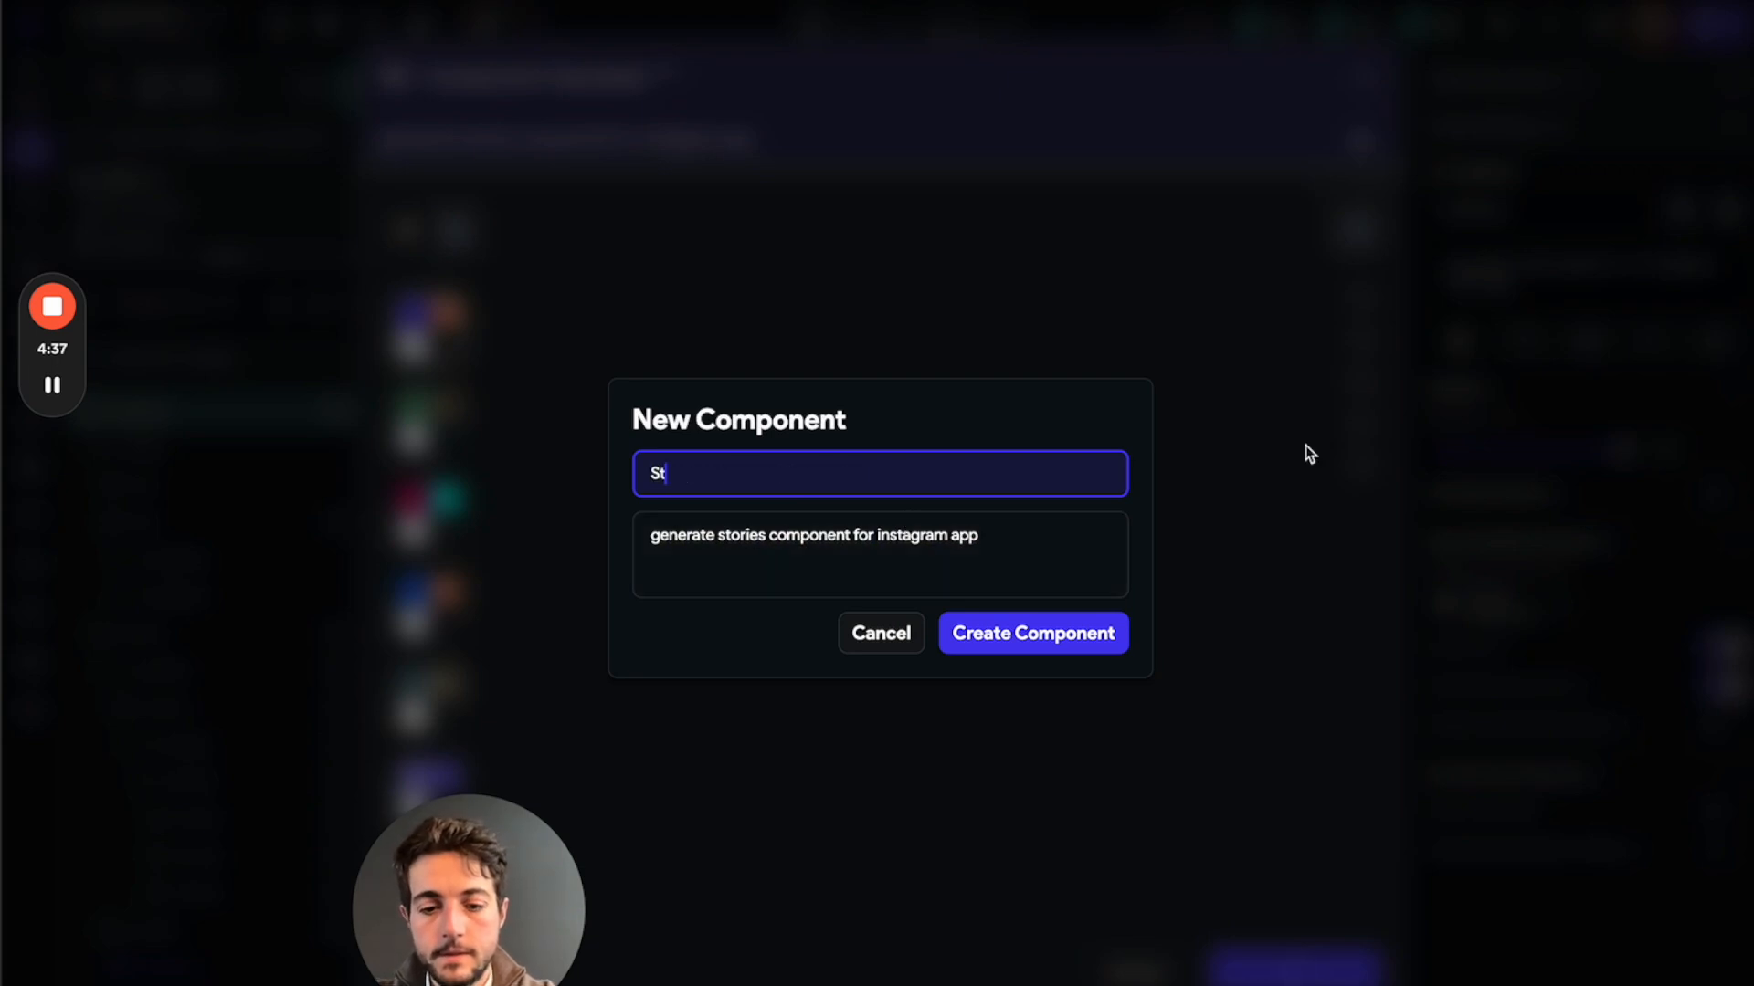
type("oryComp")
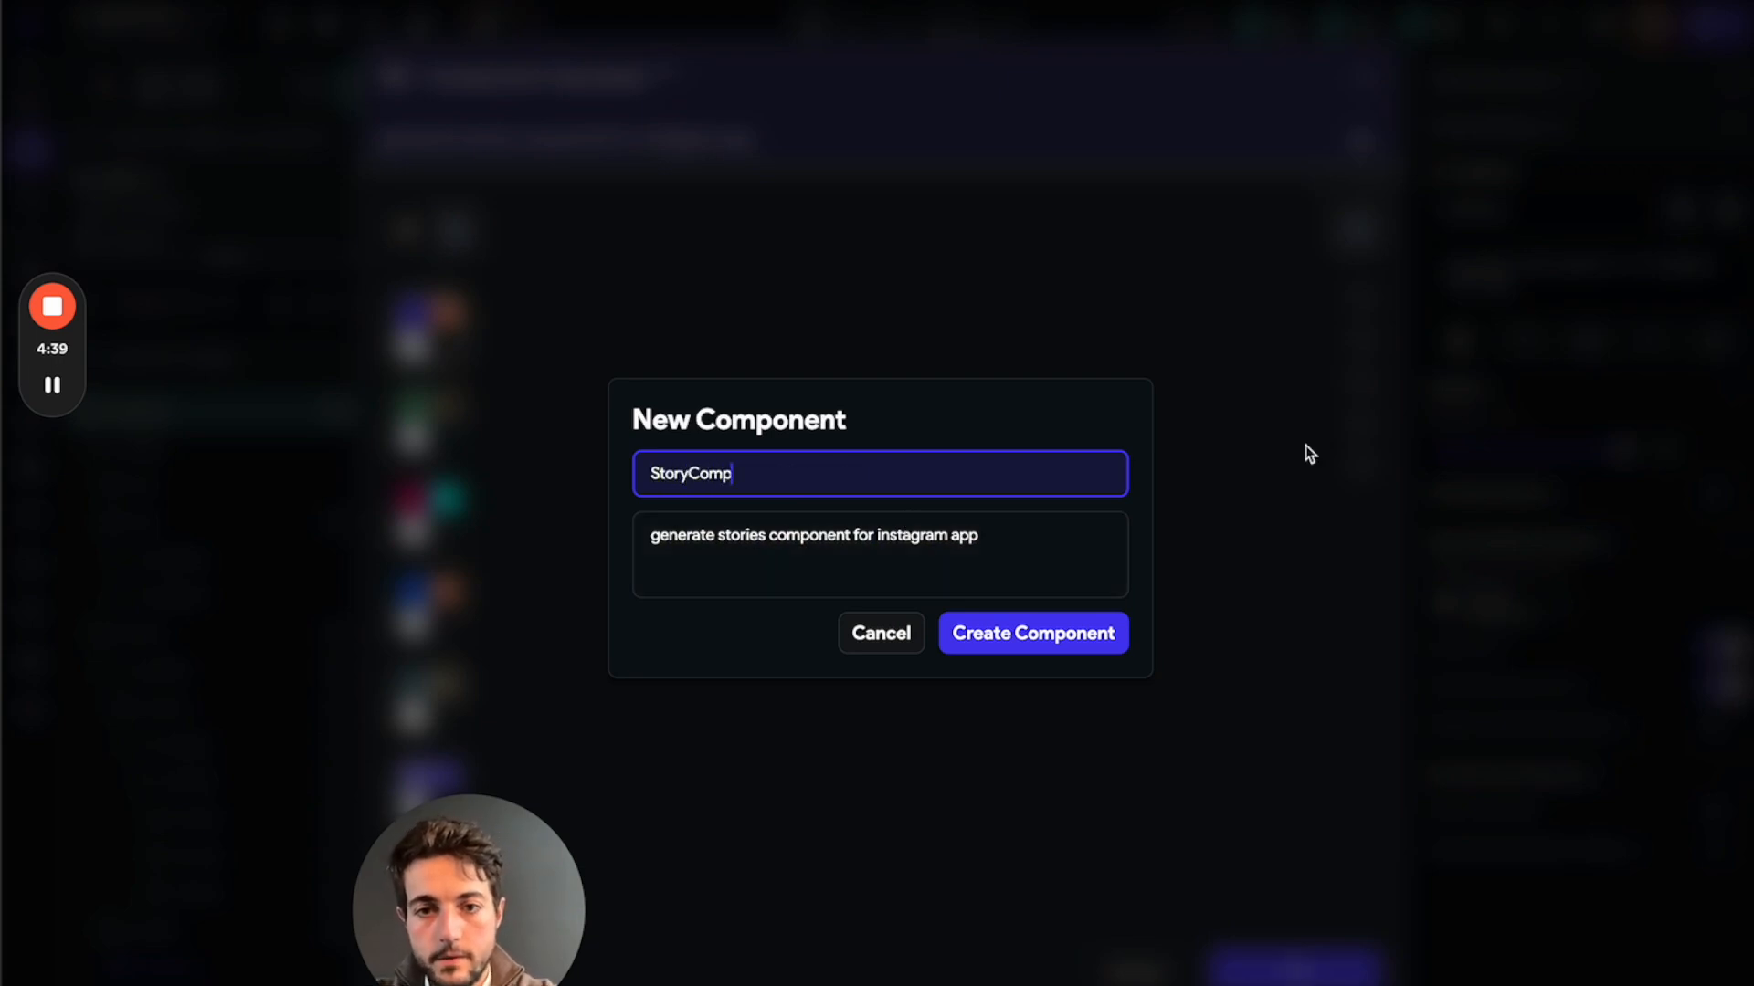
type("onent")
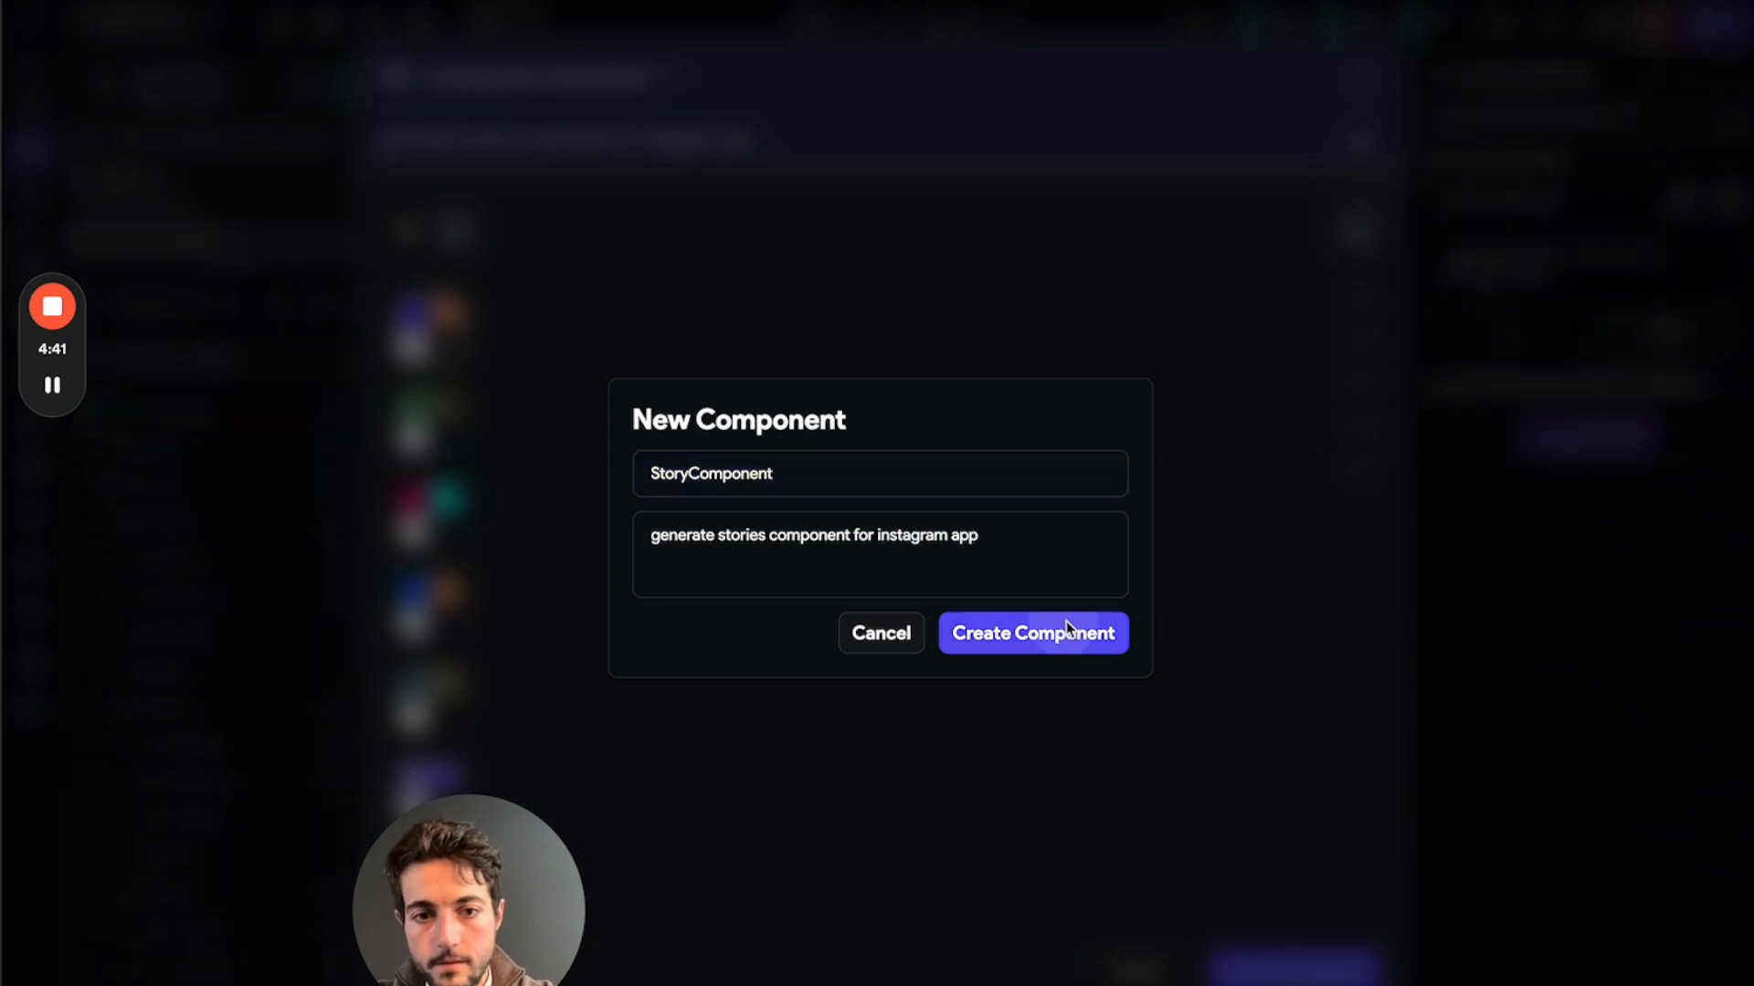
left_click(1051, 633)
Widen the StoryComponent canvas to 668 px.
left_click(974, 568)
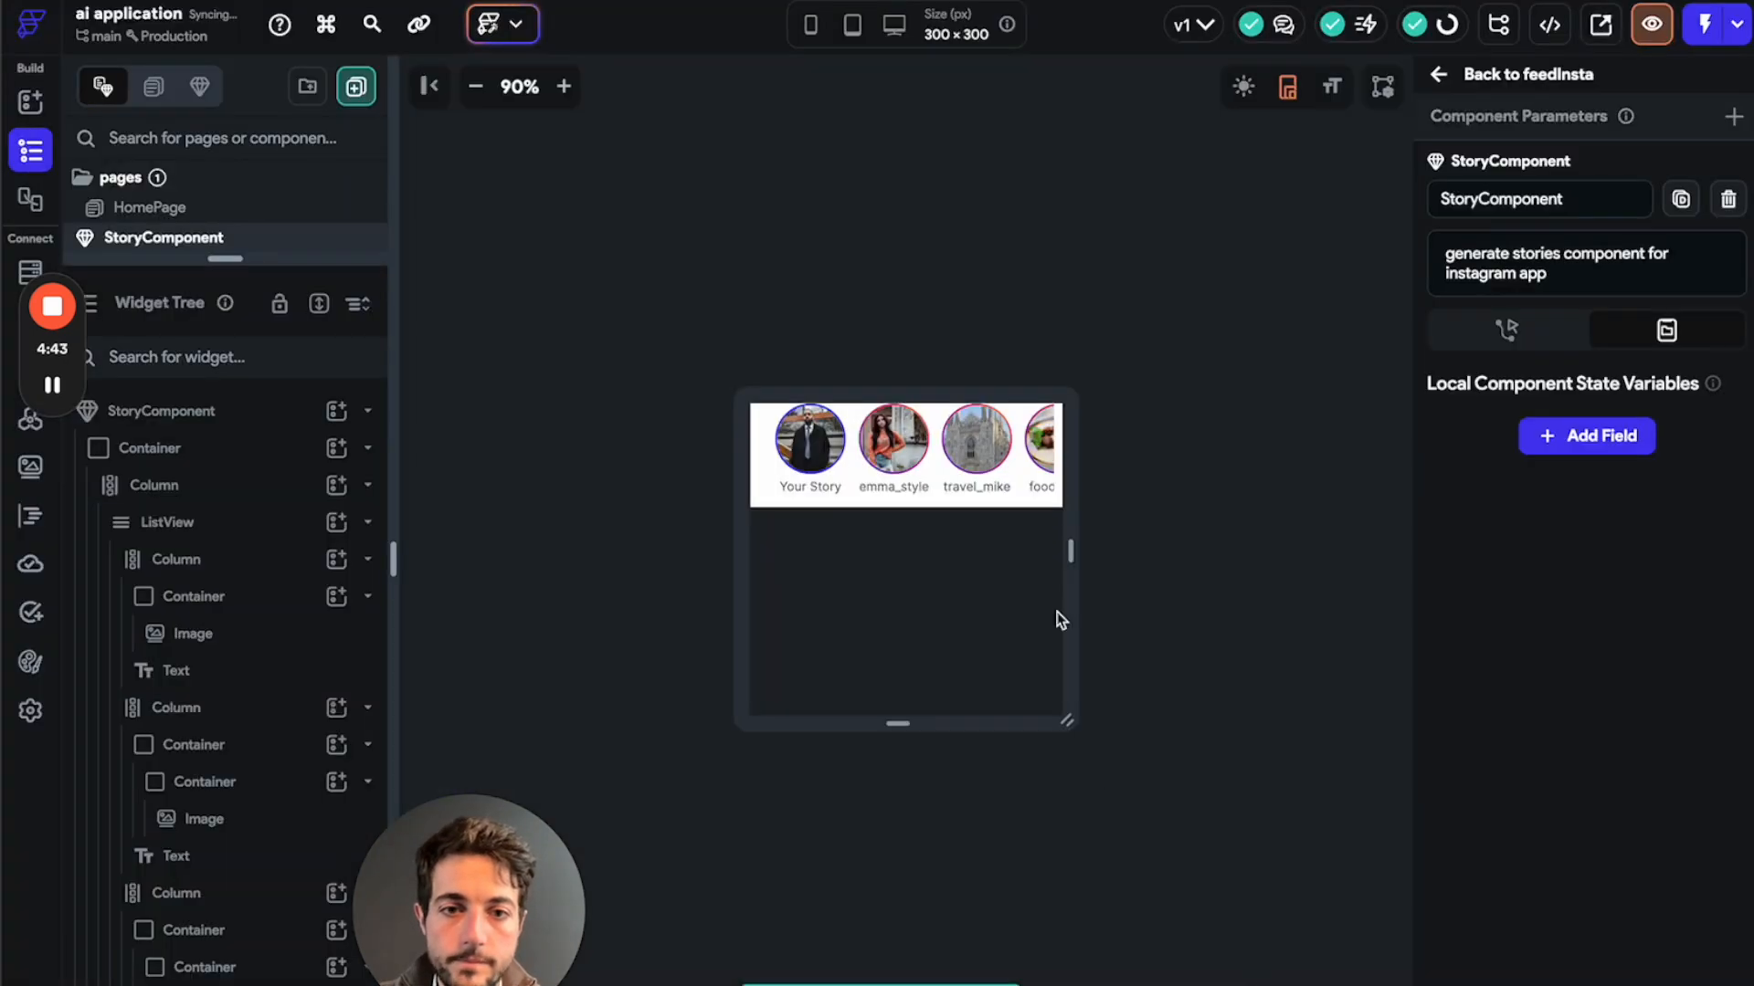
left_click_drag(1074, 530, 1264, 512)
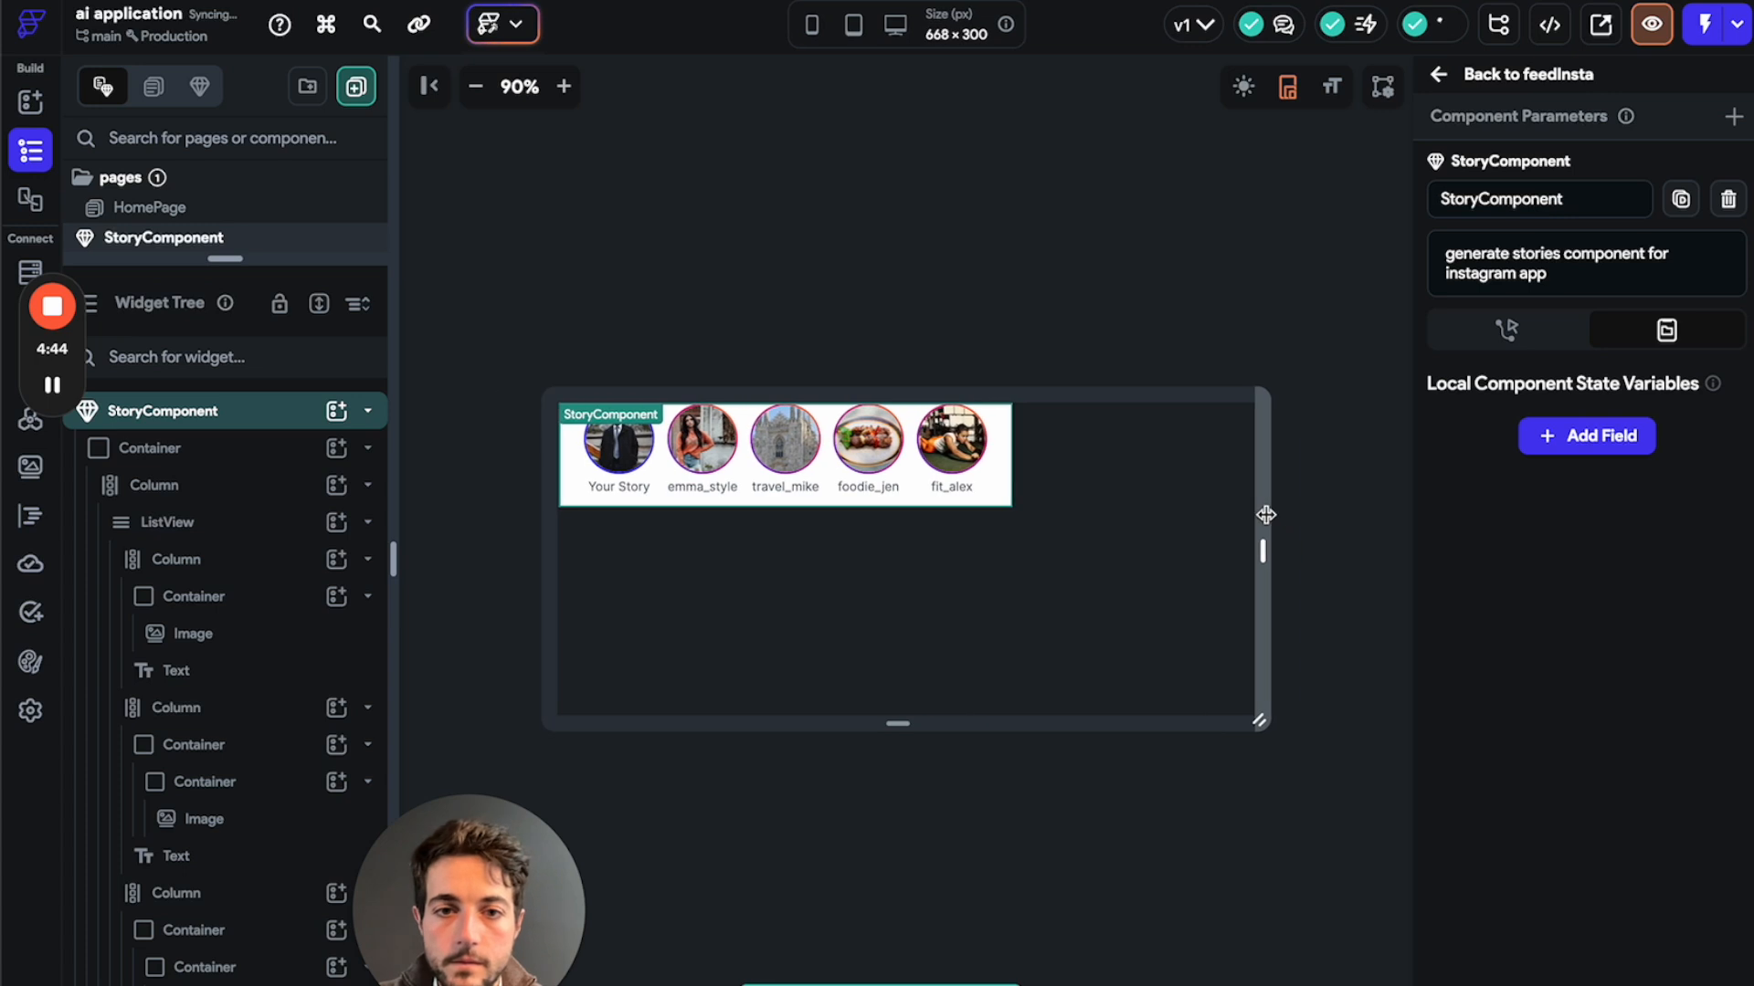
Examine the Container, Column and ListView that hold the stories in StoryComponent's widget tree.
left_click(974, 505)
scroll(293, 450, "up", 3)
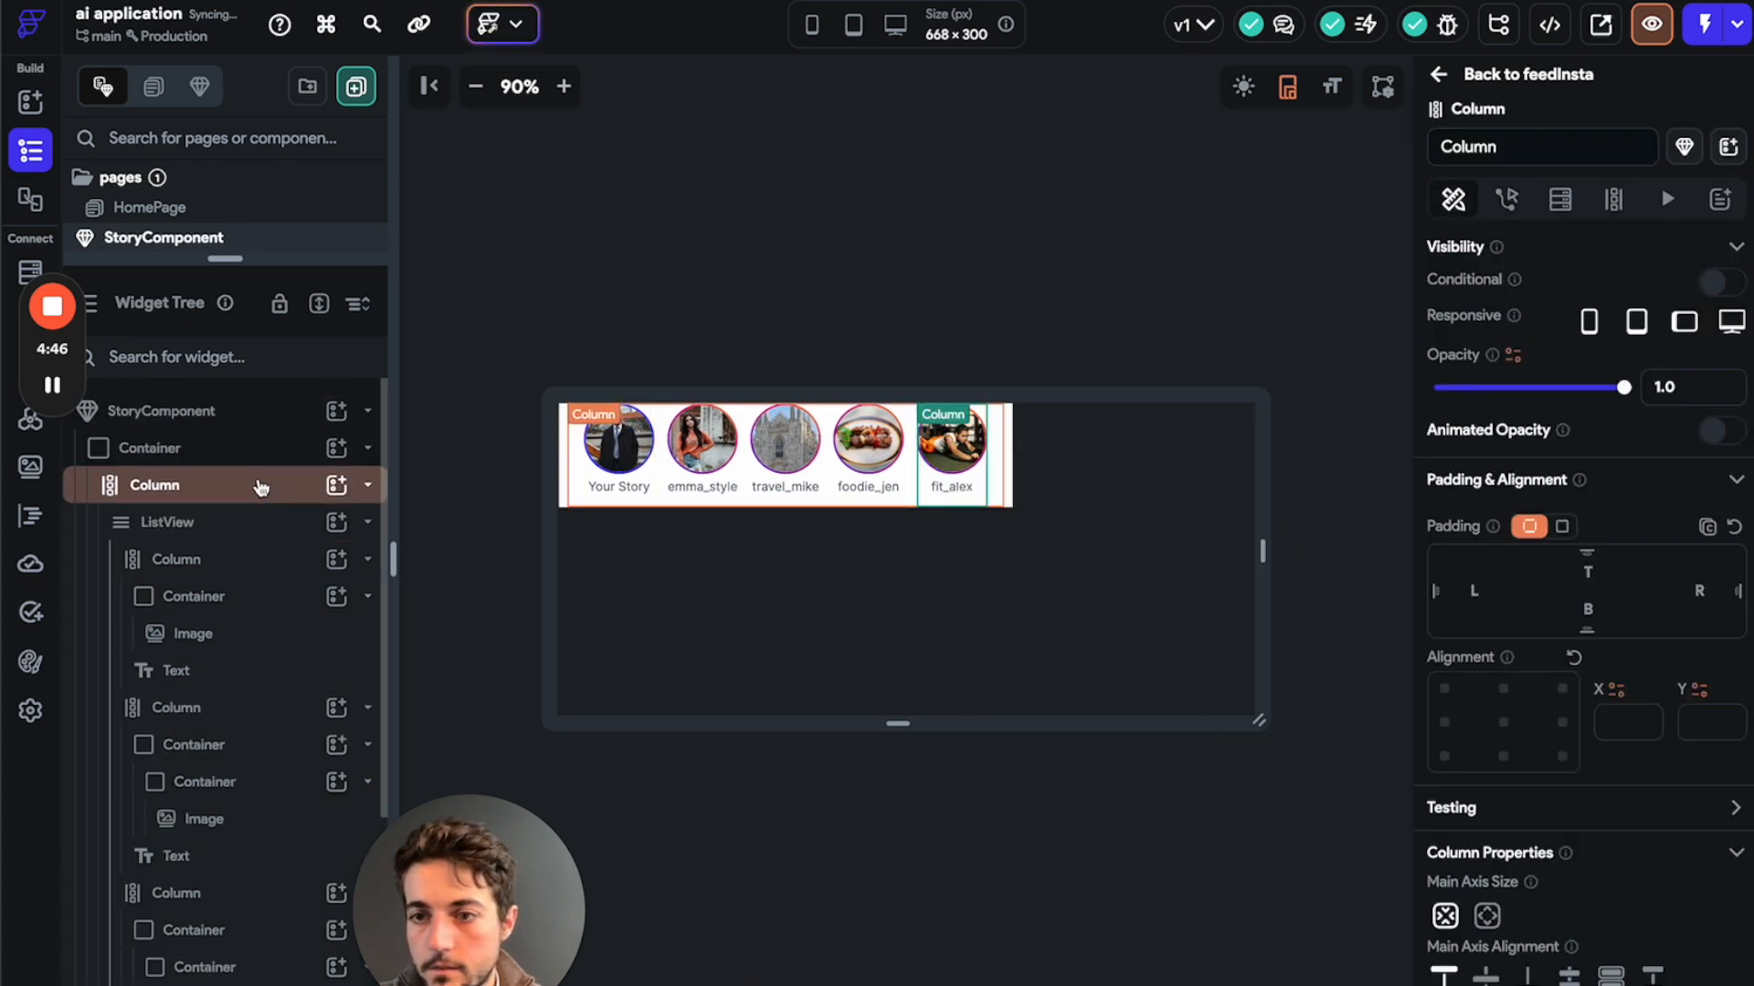
left_click(248, 452)
left_click(252, 494)
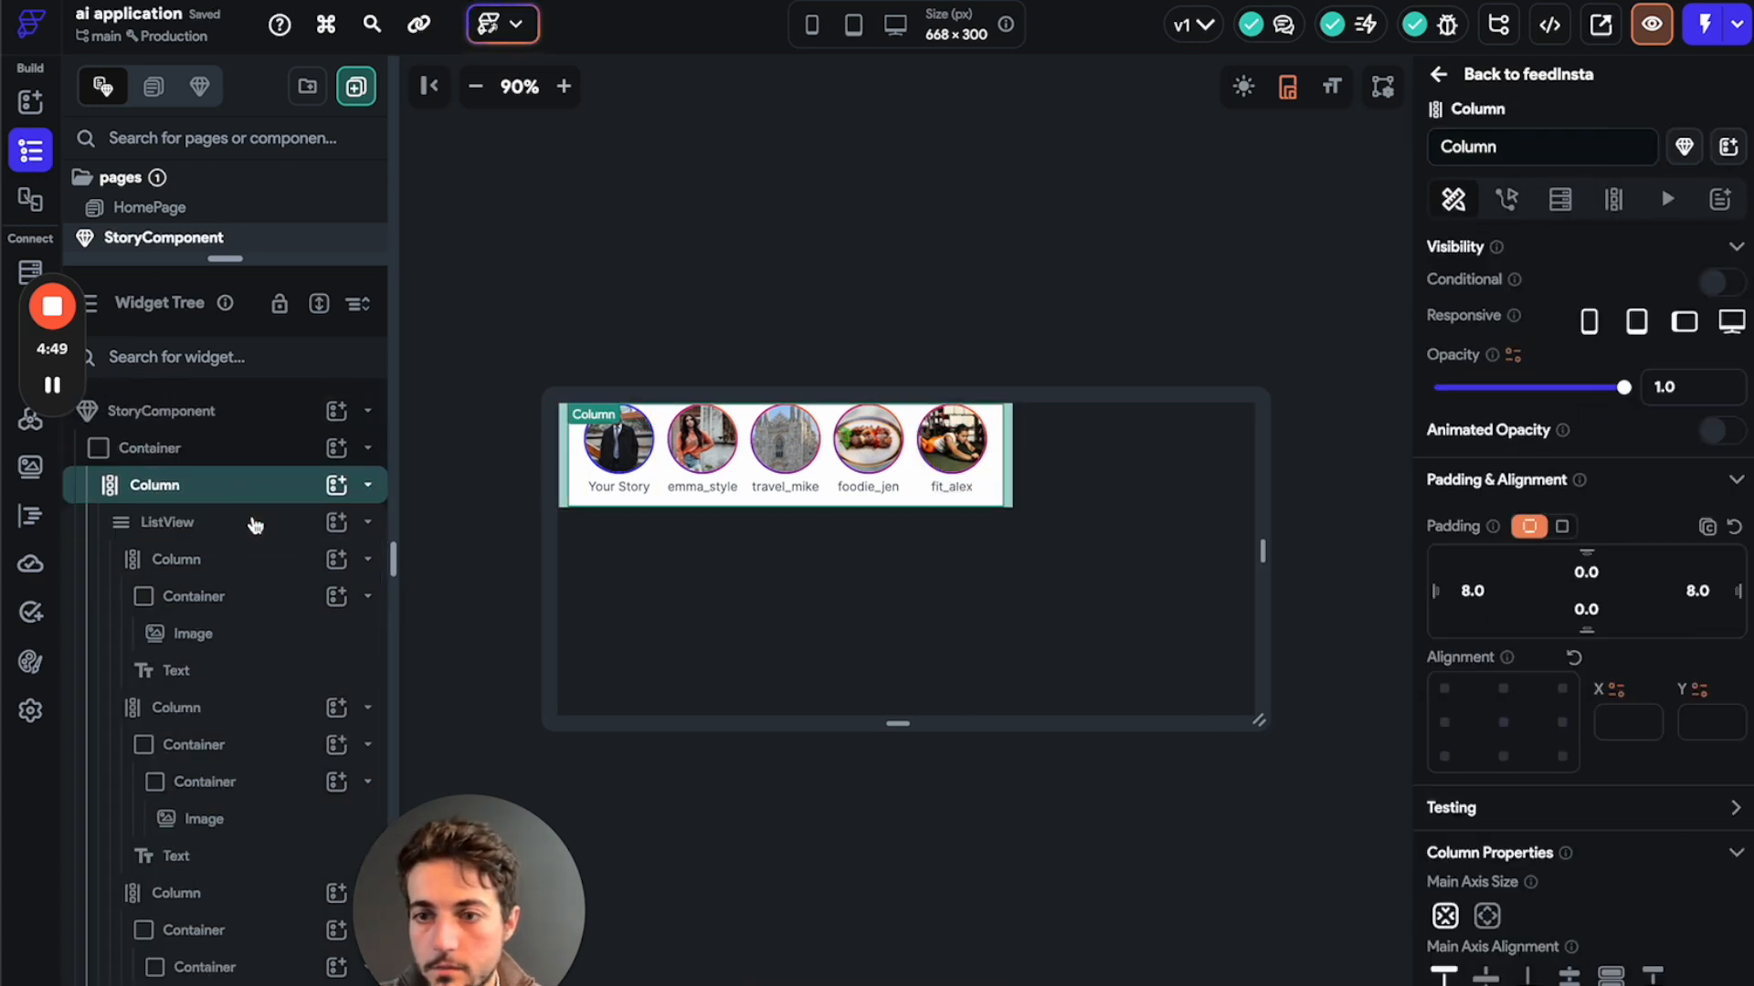
left_click(255, 523)
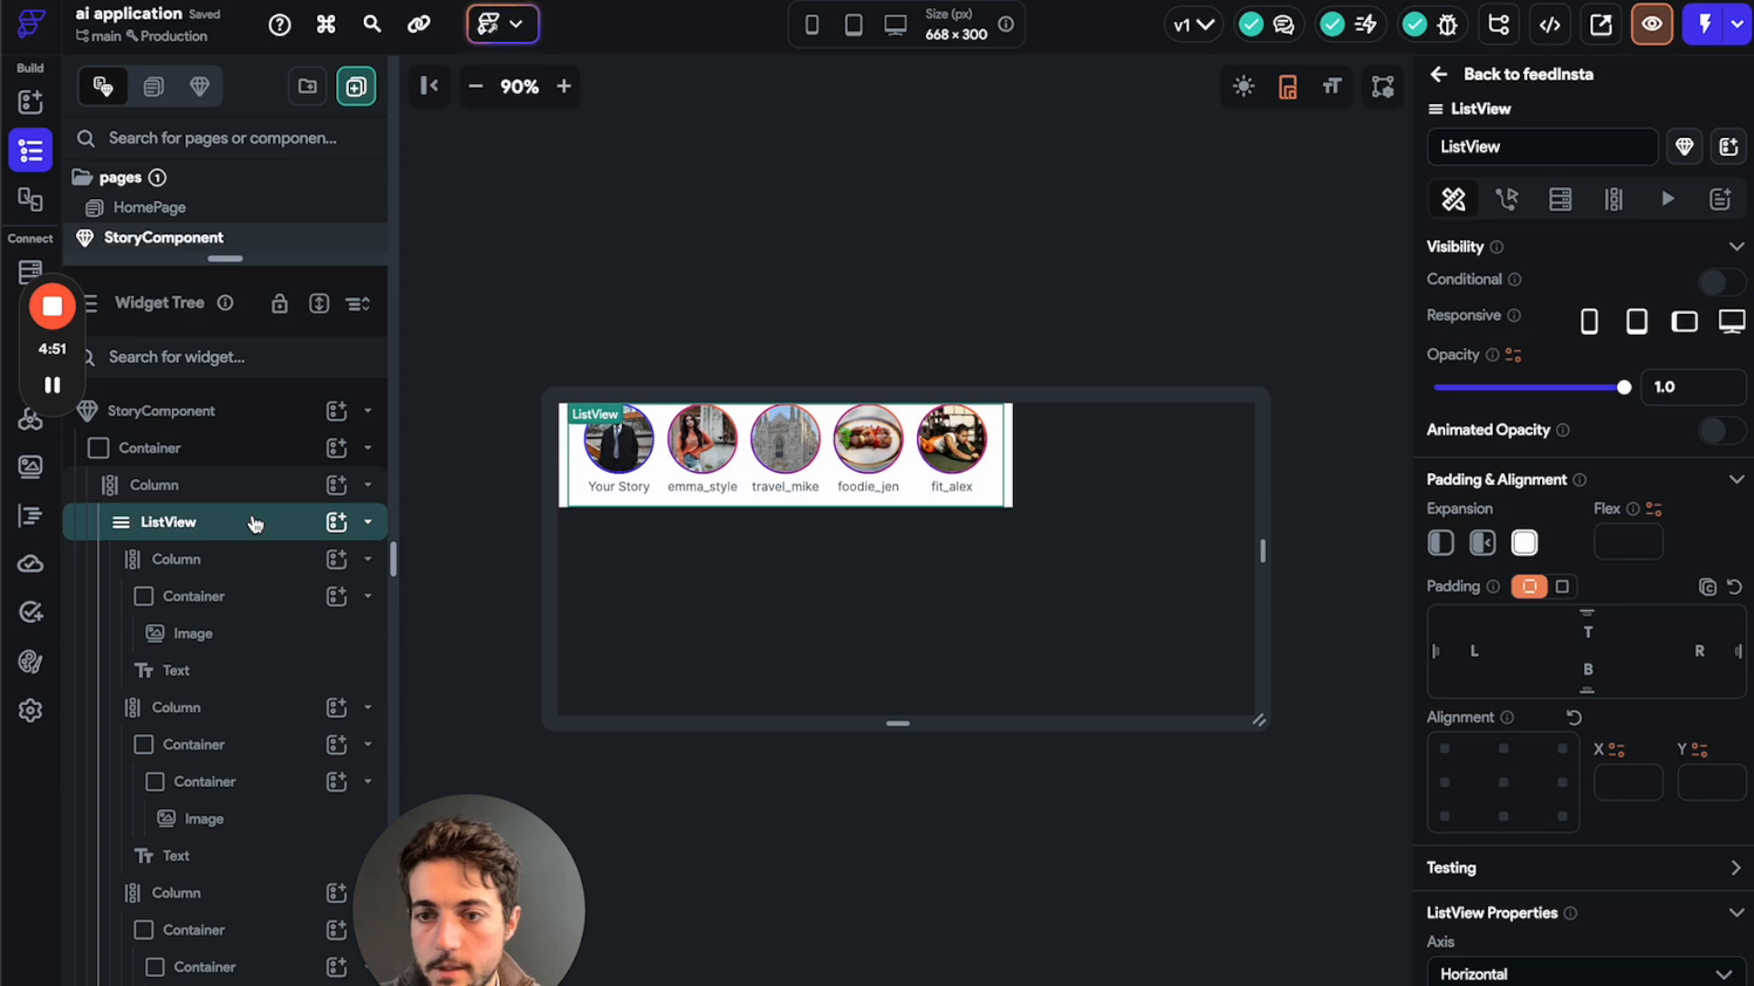
Collapse the five story Columns beneath the ListView in the StoryComponent widget tree.
left_click(368, 559)
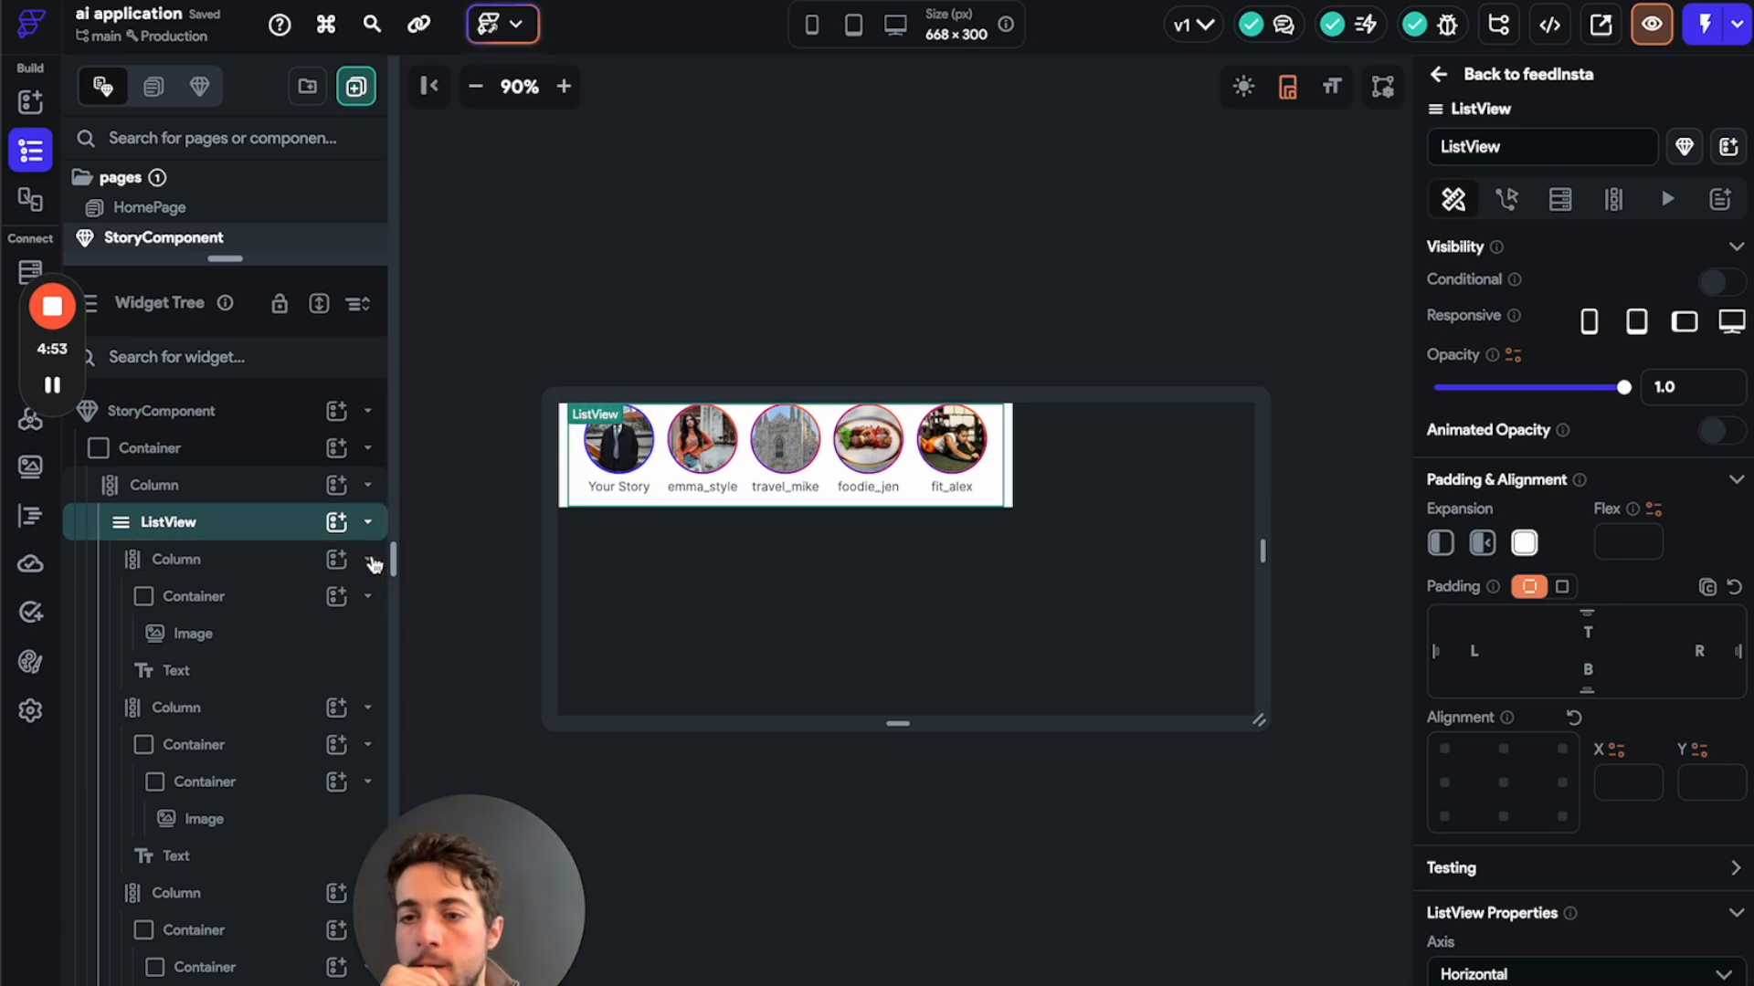
left_click(369, 598)
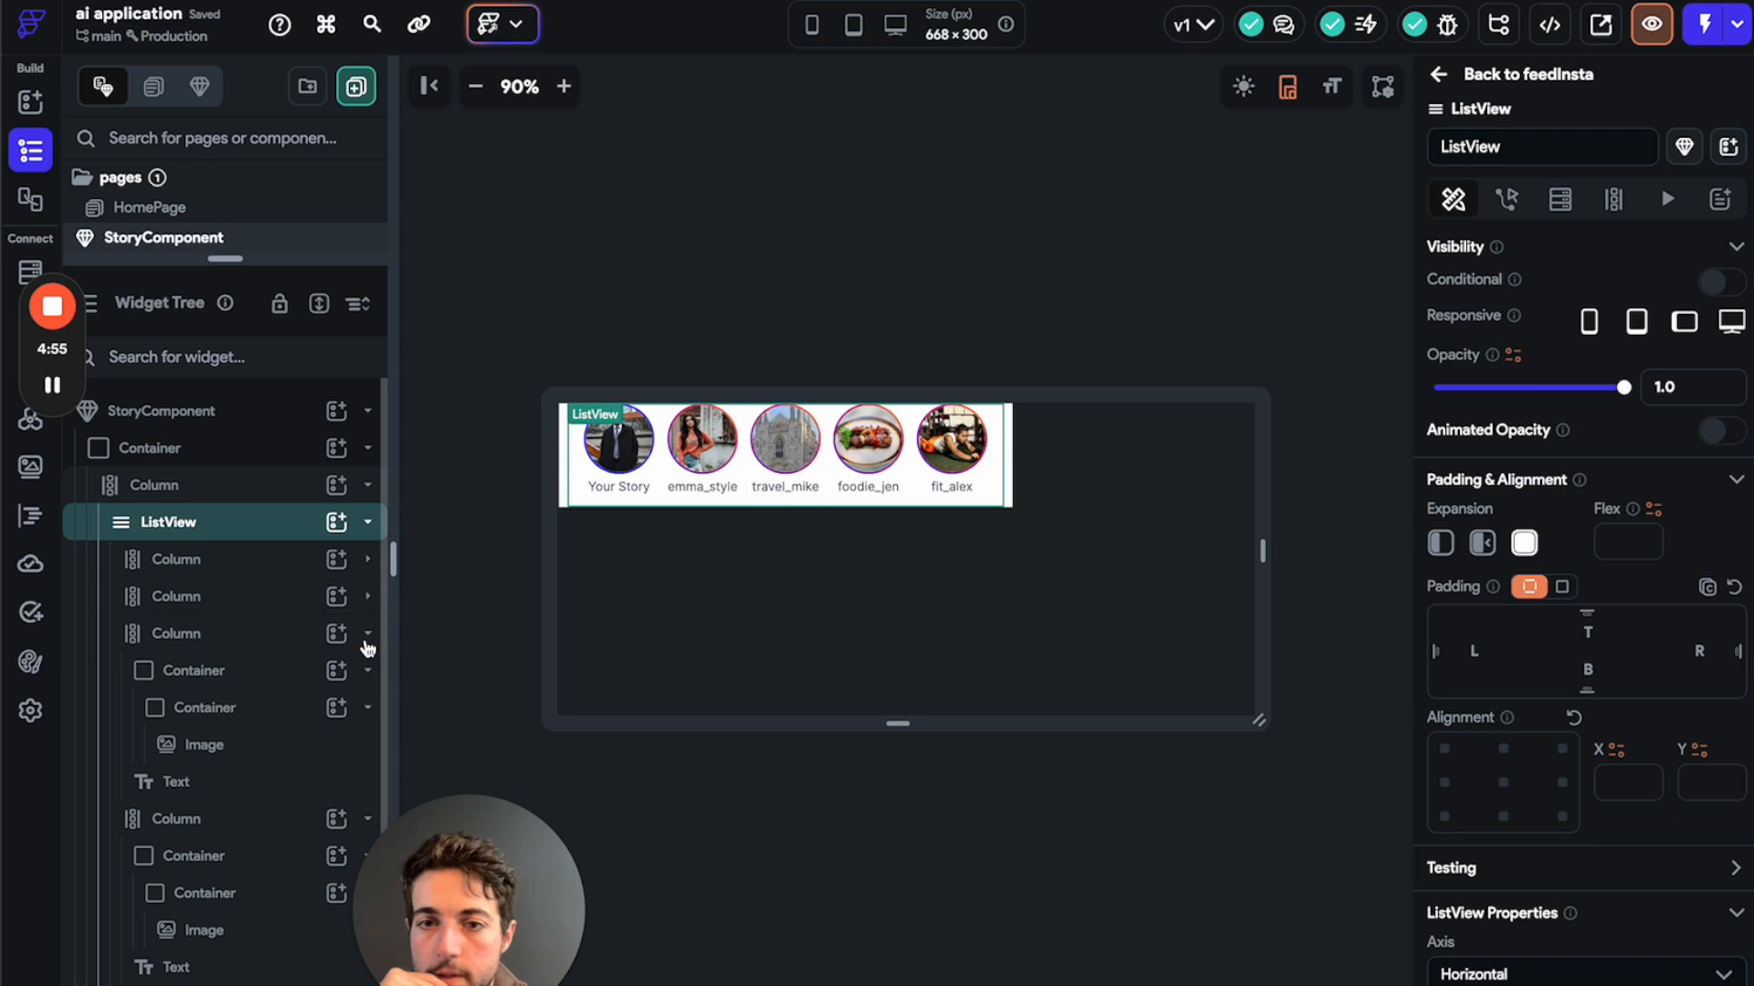
left_click(368, 634)
left_click(370, 674)
left_click(370, 674)
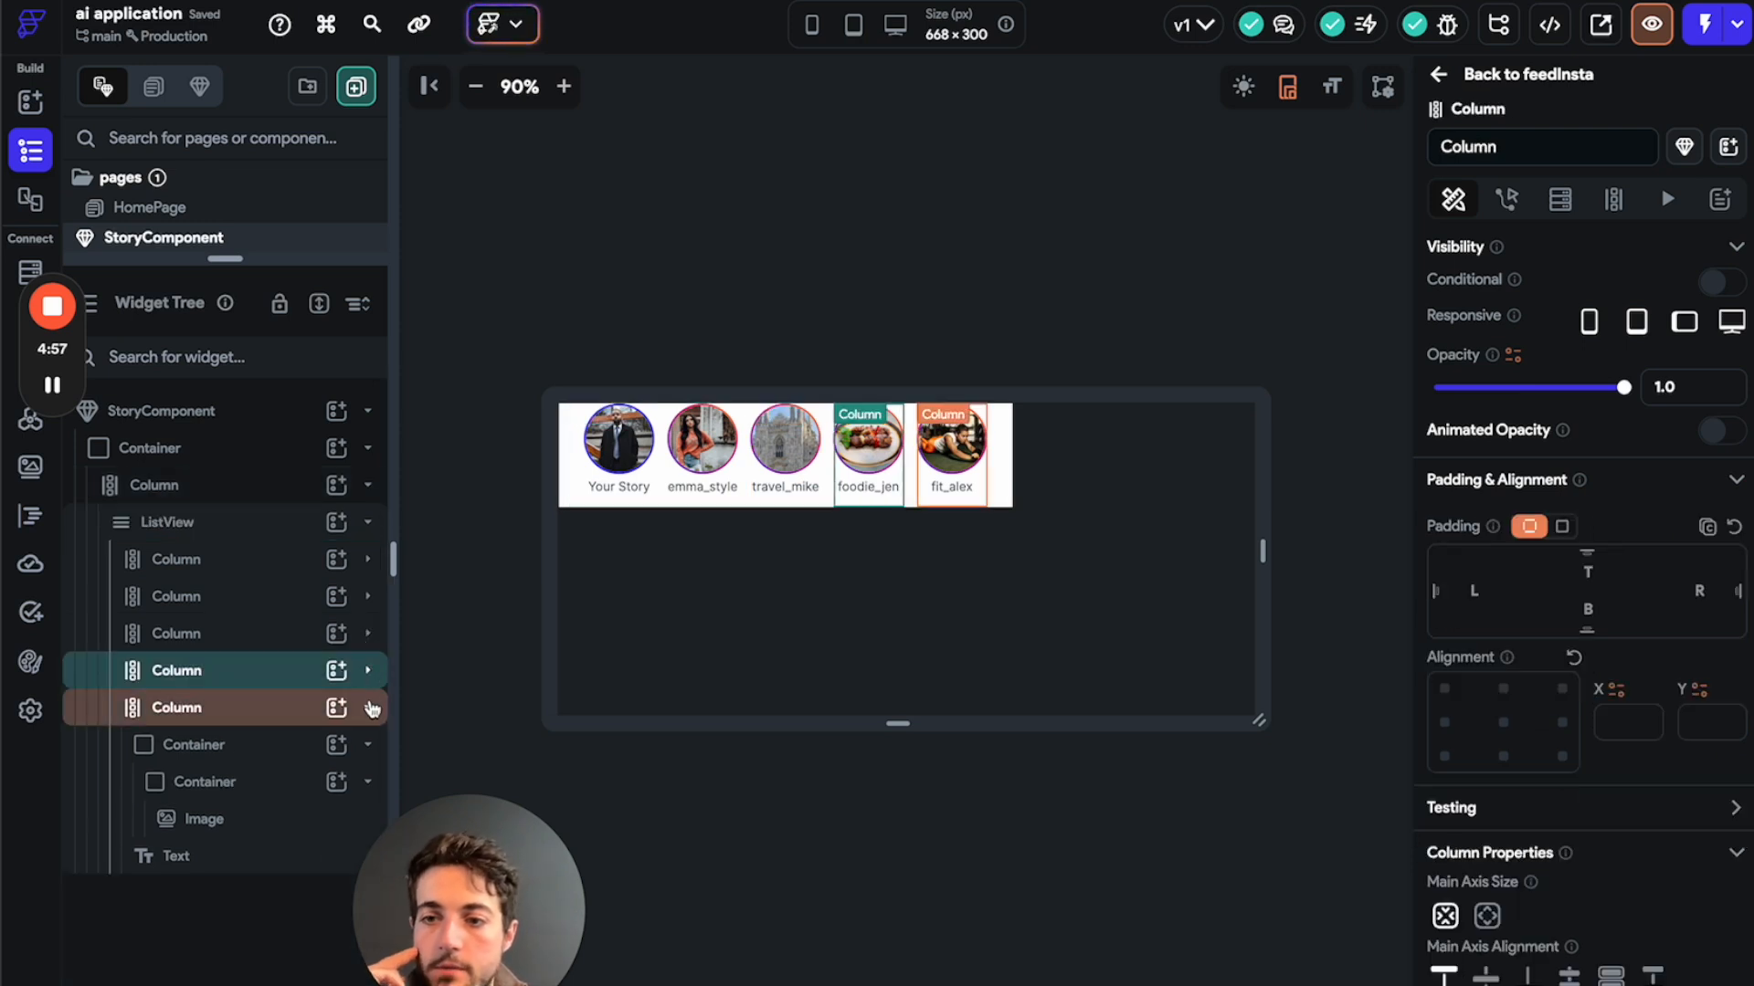
left_click(369, 708)
left_click(369, 708)
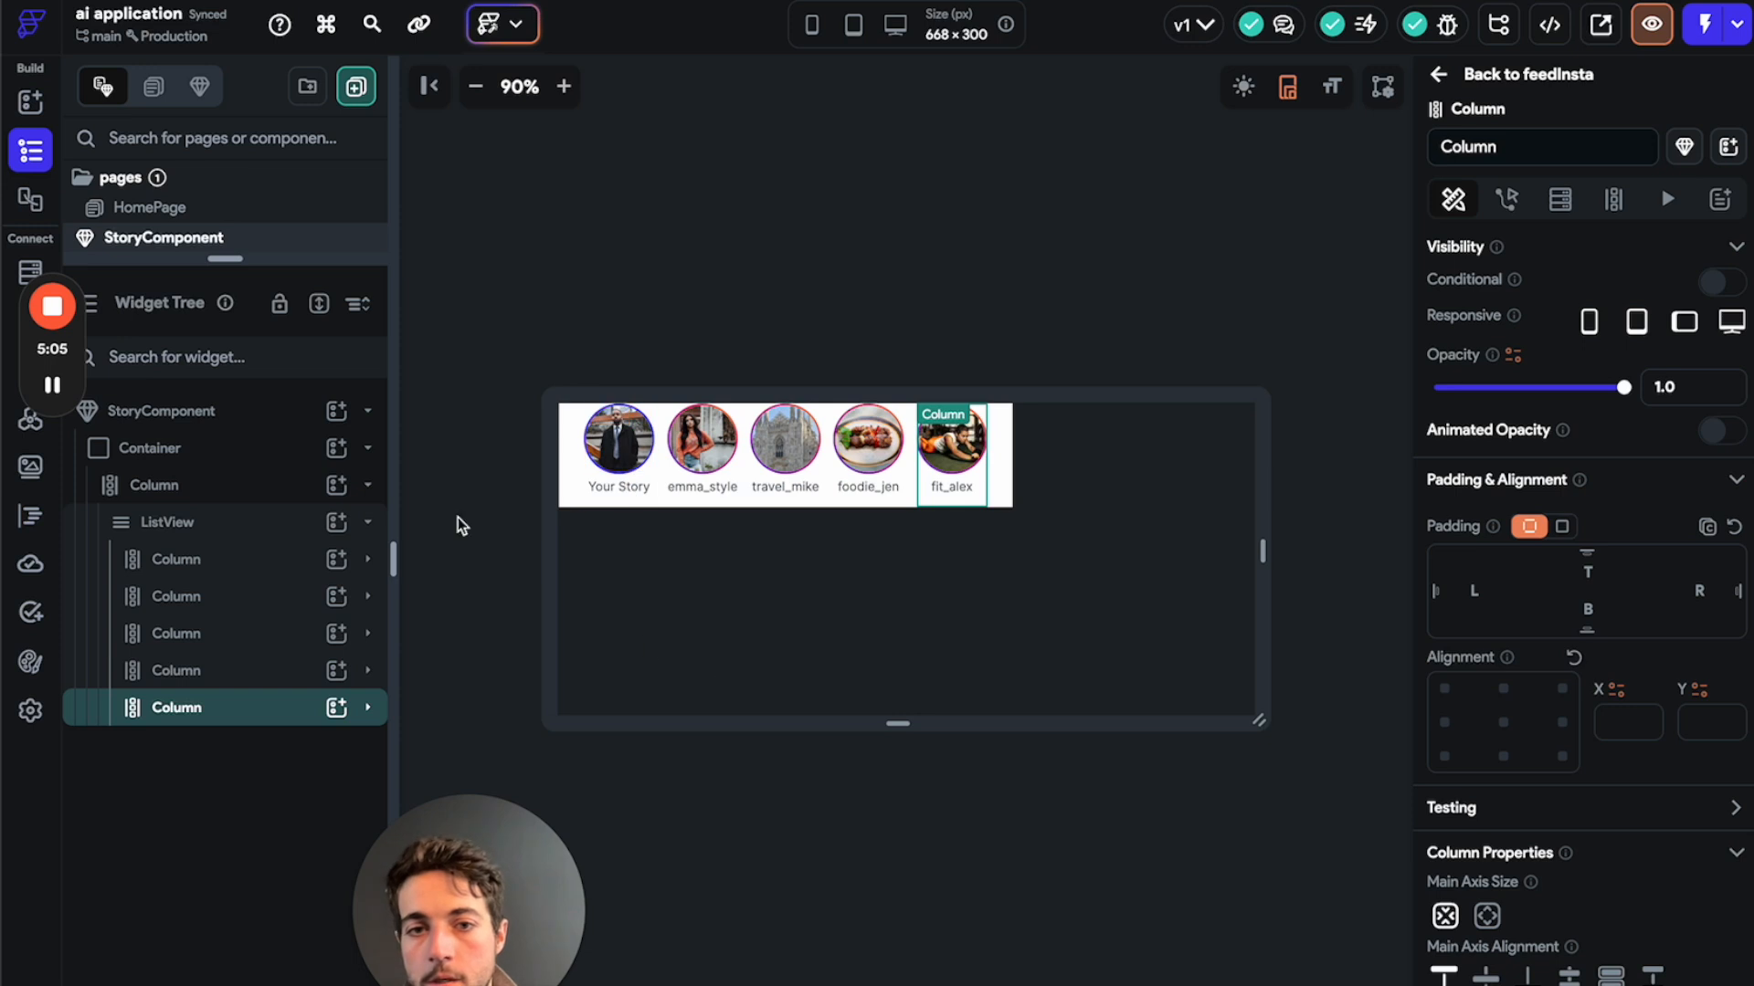
Enlarge the page list area and view the postInsta component and the feedInsta page.
left_click_drag(234, 259, 244, 467)
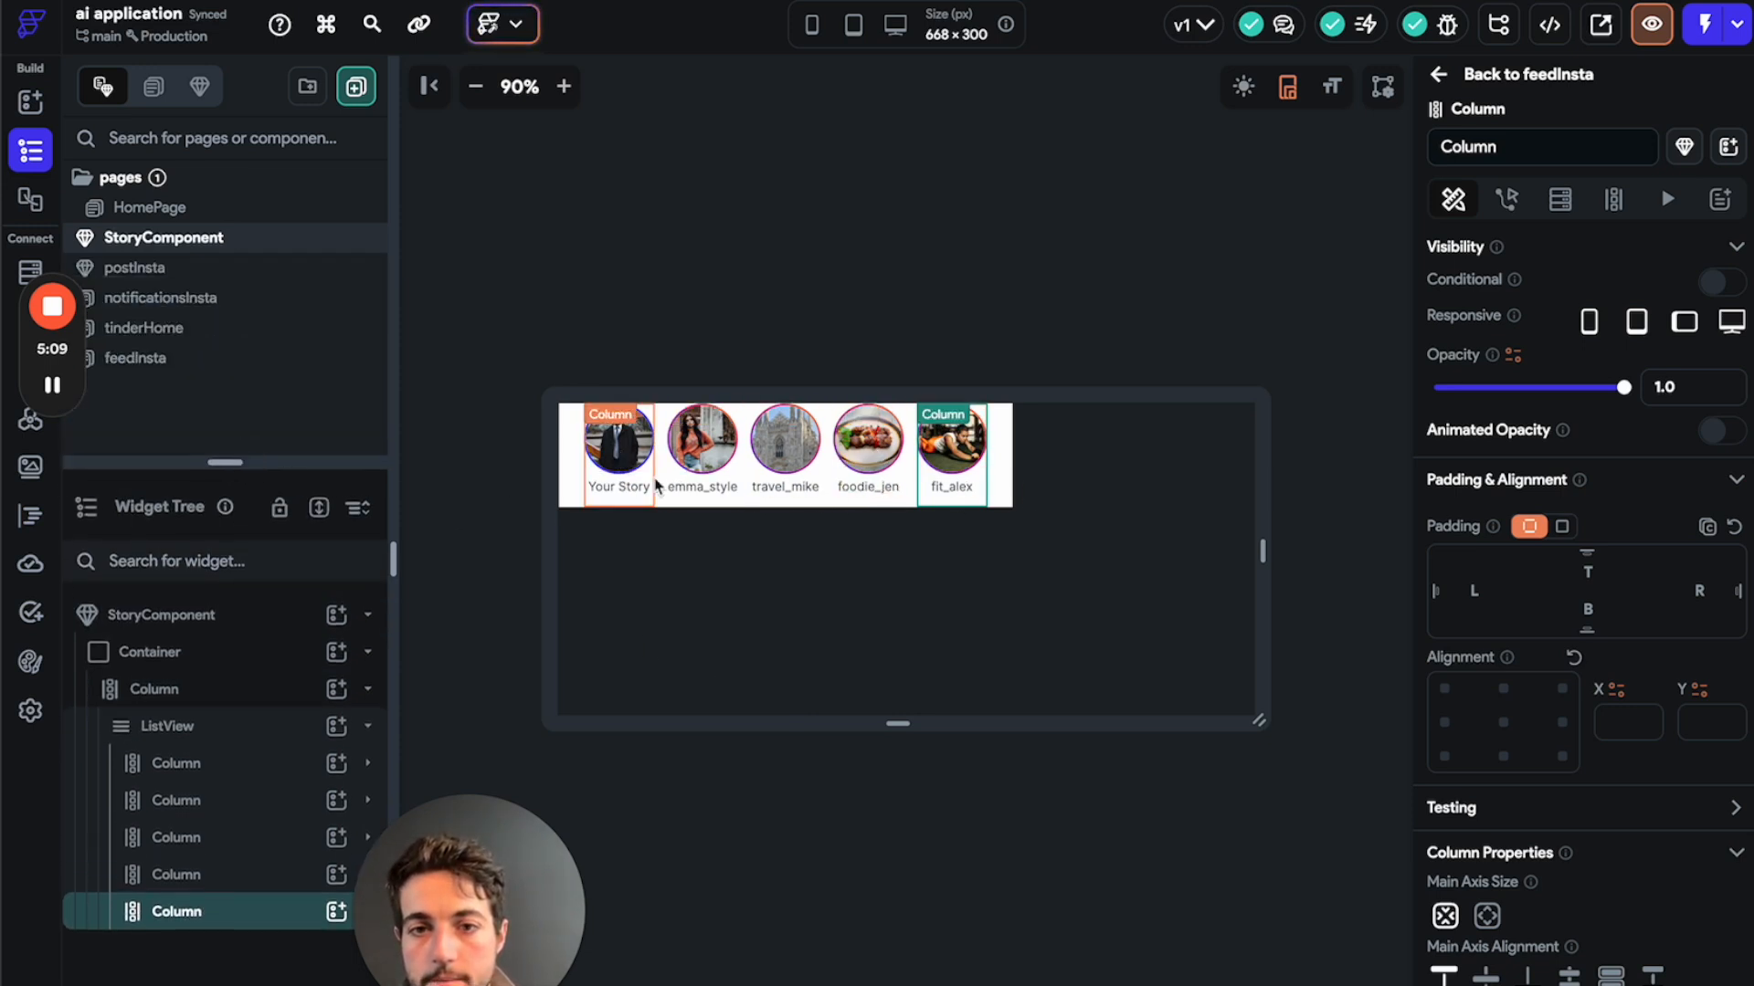
left_click(260, 272)
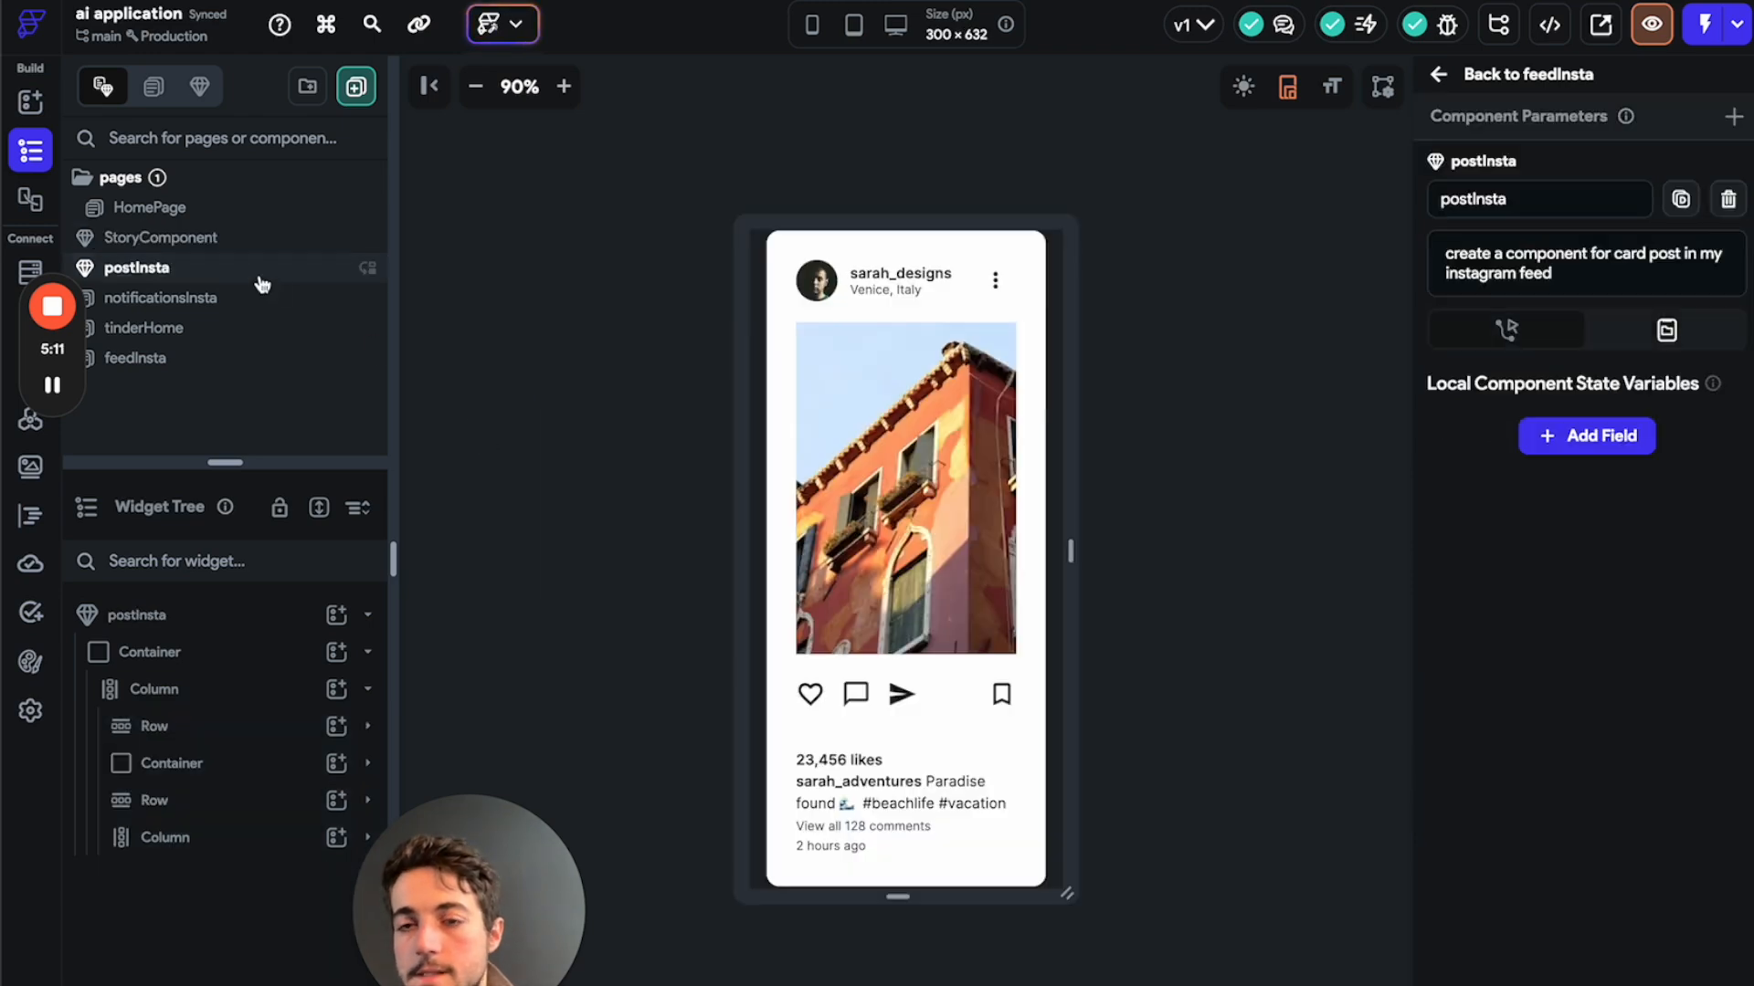
left_click(203, 328)
left_click(208, 357)
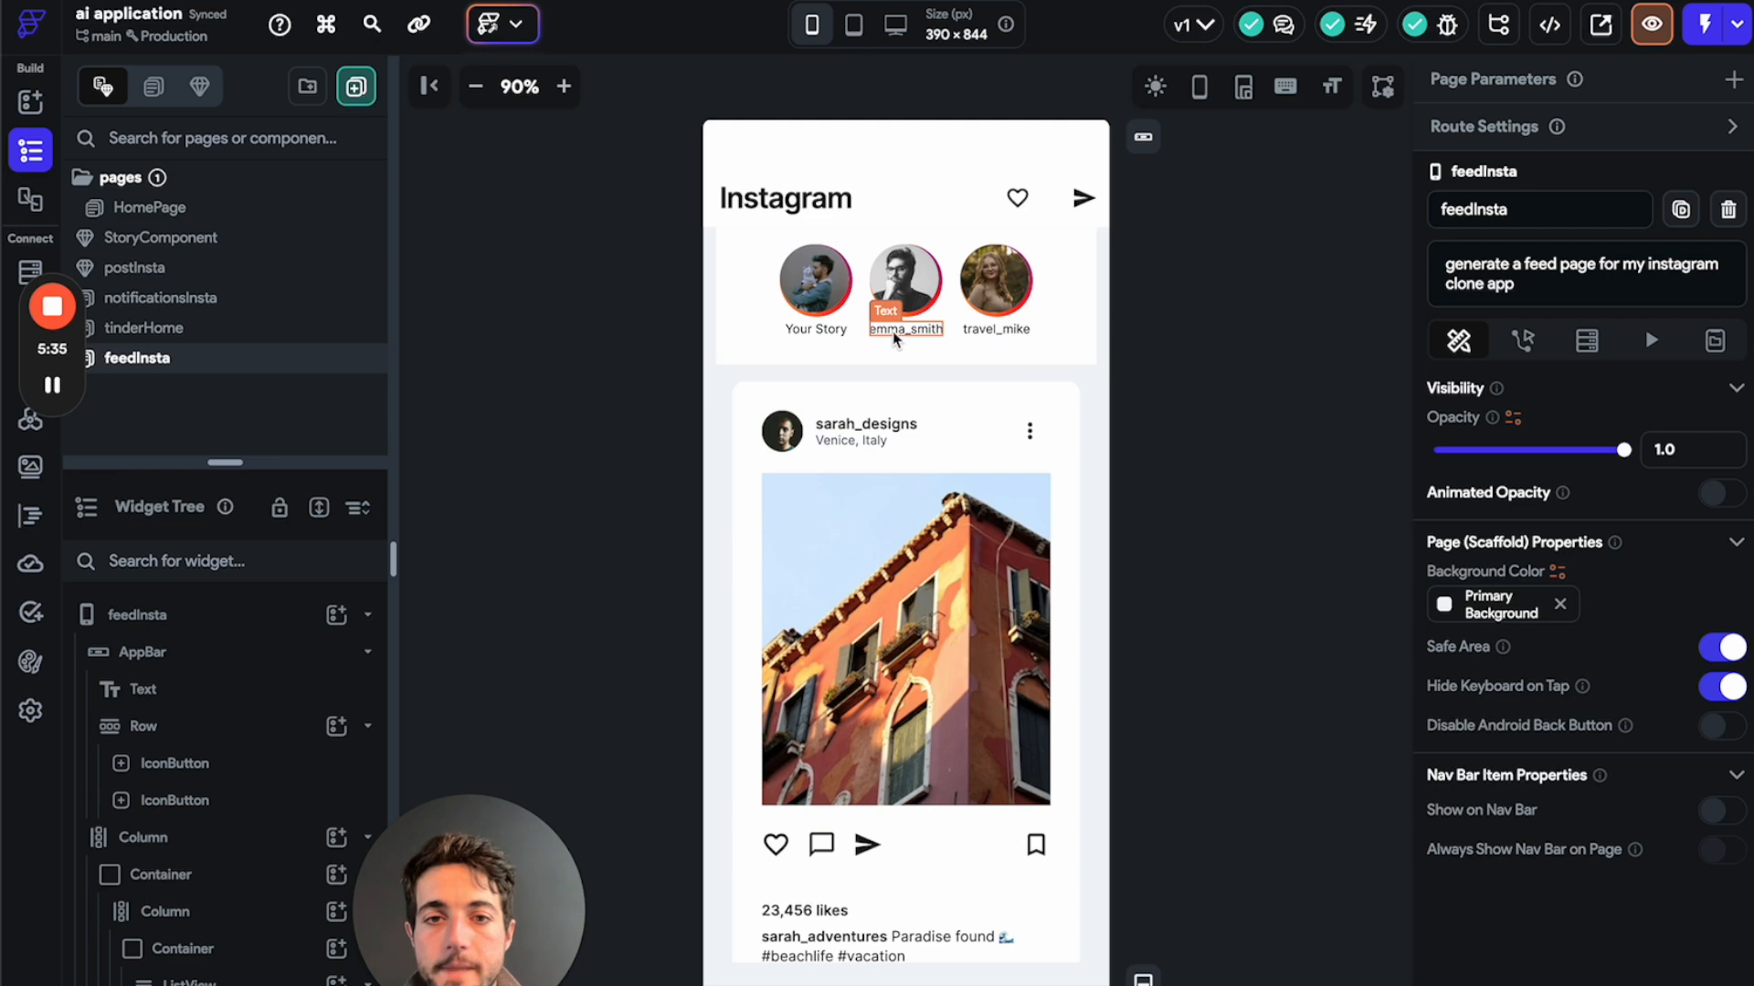
Review the notificationsInsta page, the postInsta component, the feedInsta page and the tinderHome page.
left_click(259, 332)
left_click(251, 307)
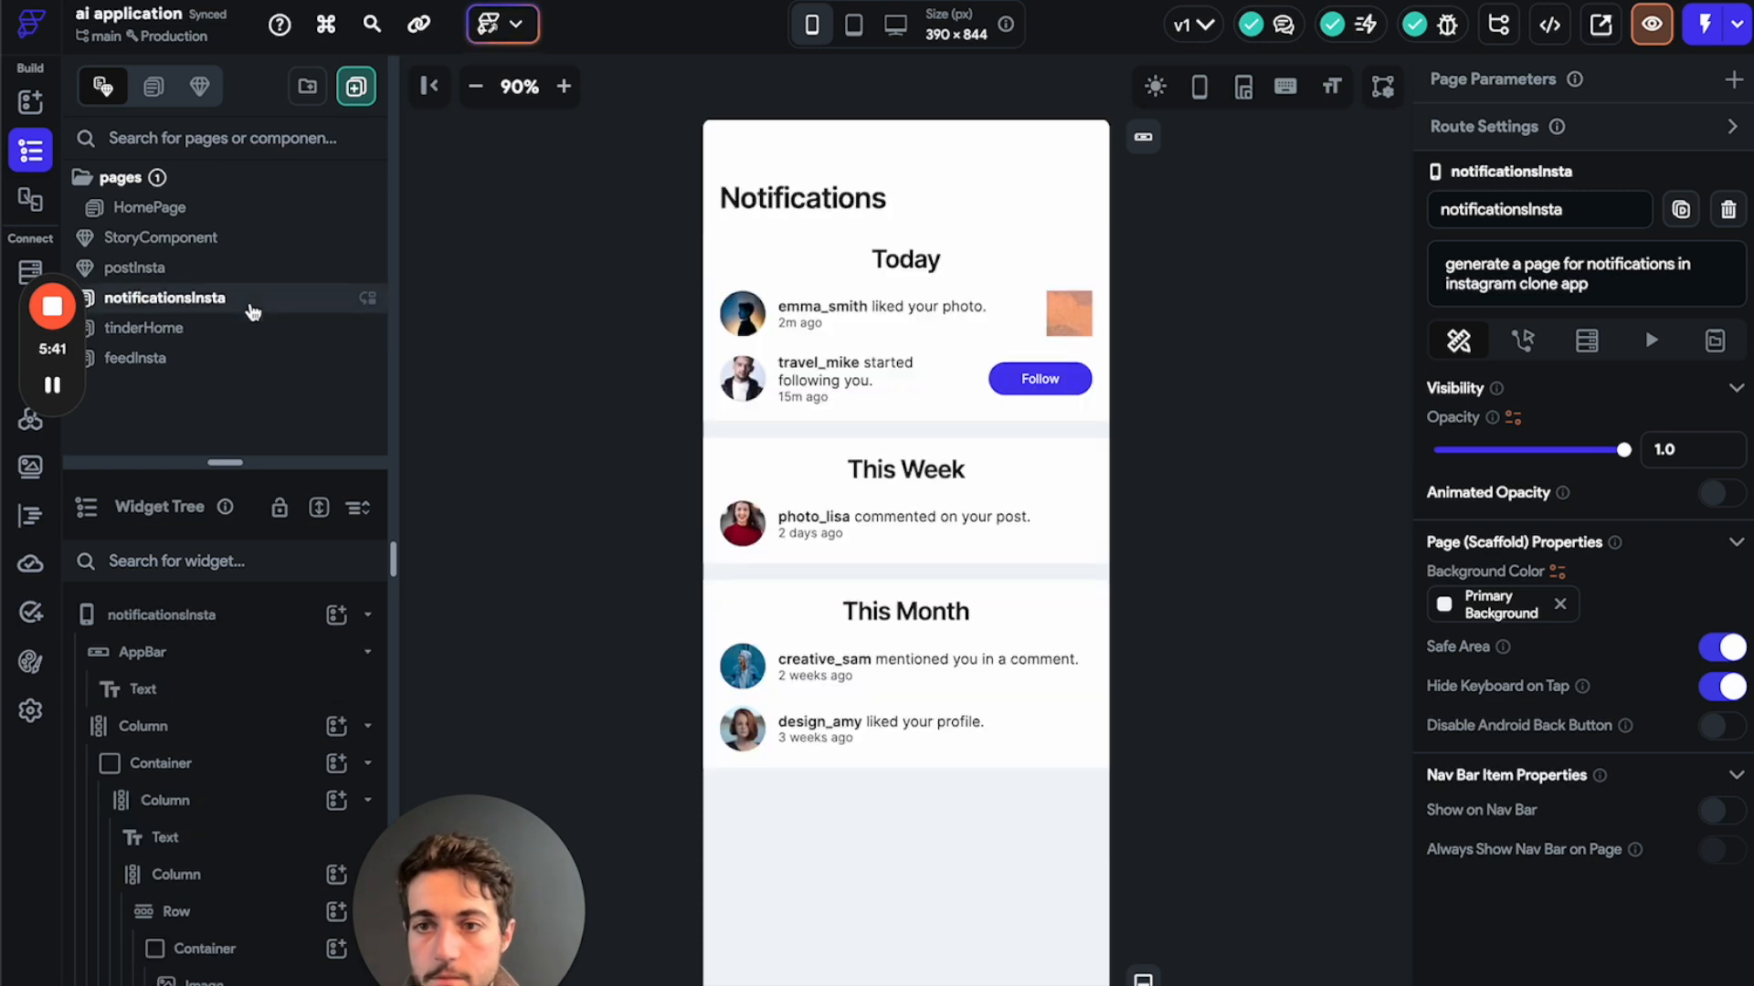
left_click(247, 278)
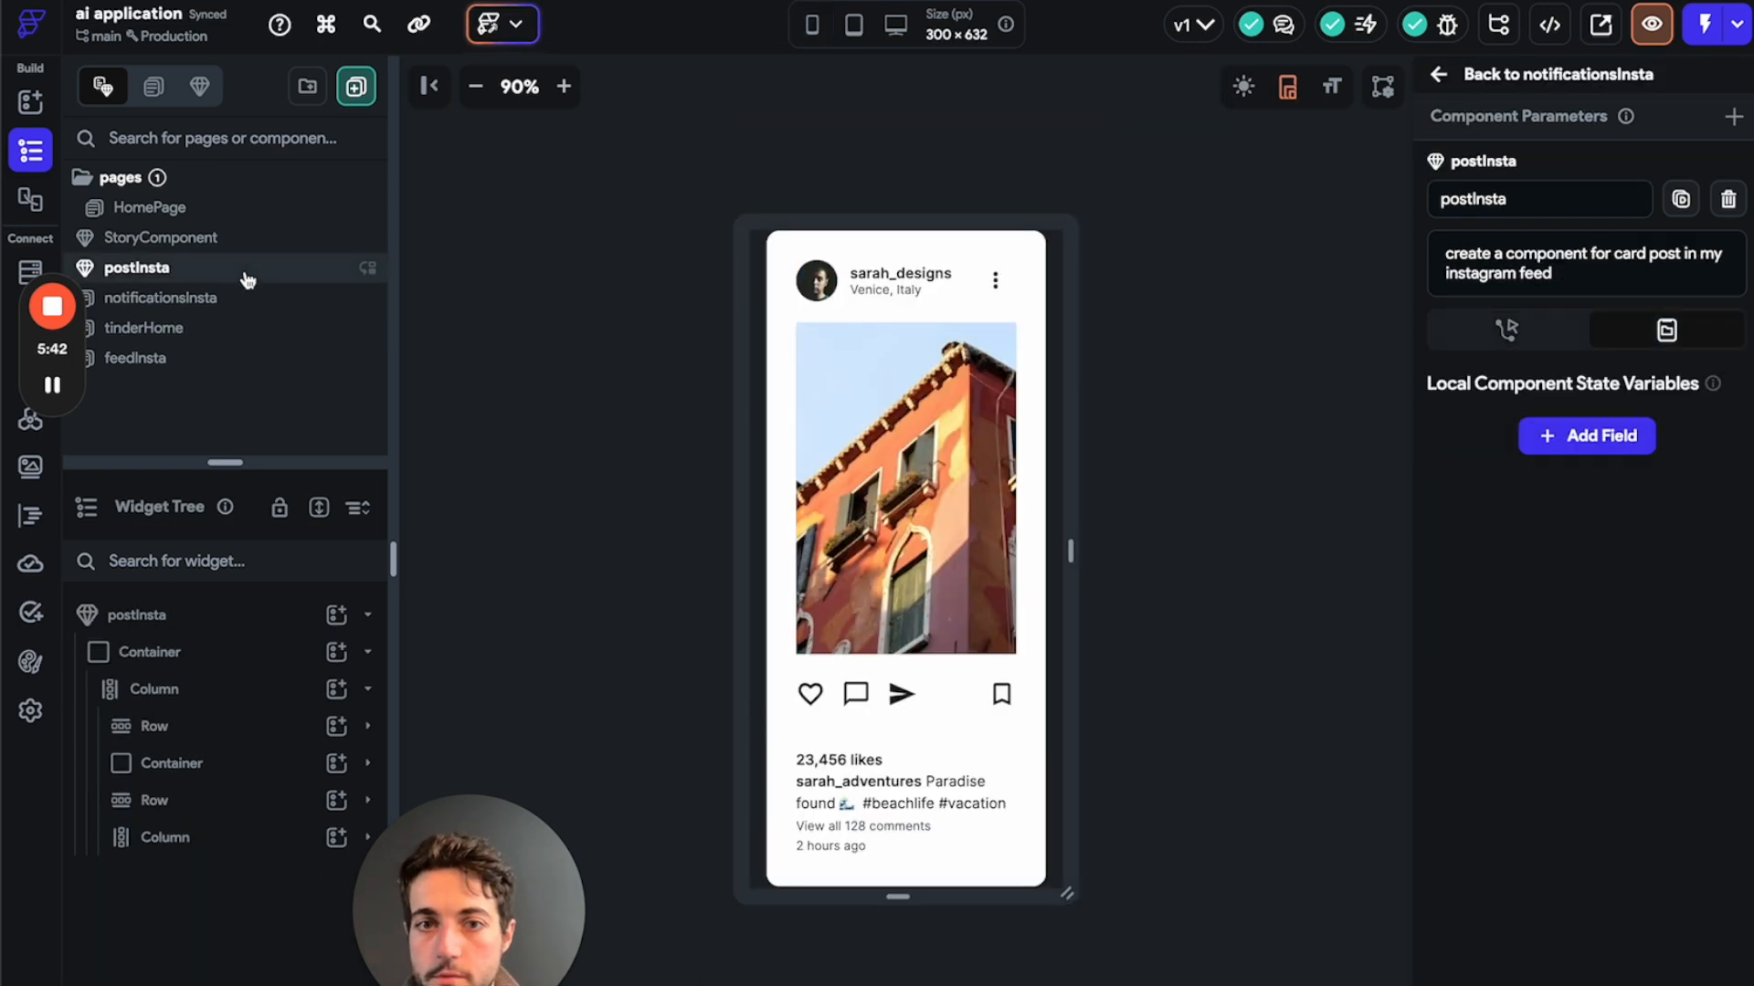
left_click(264, 357)
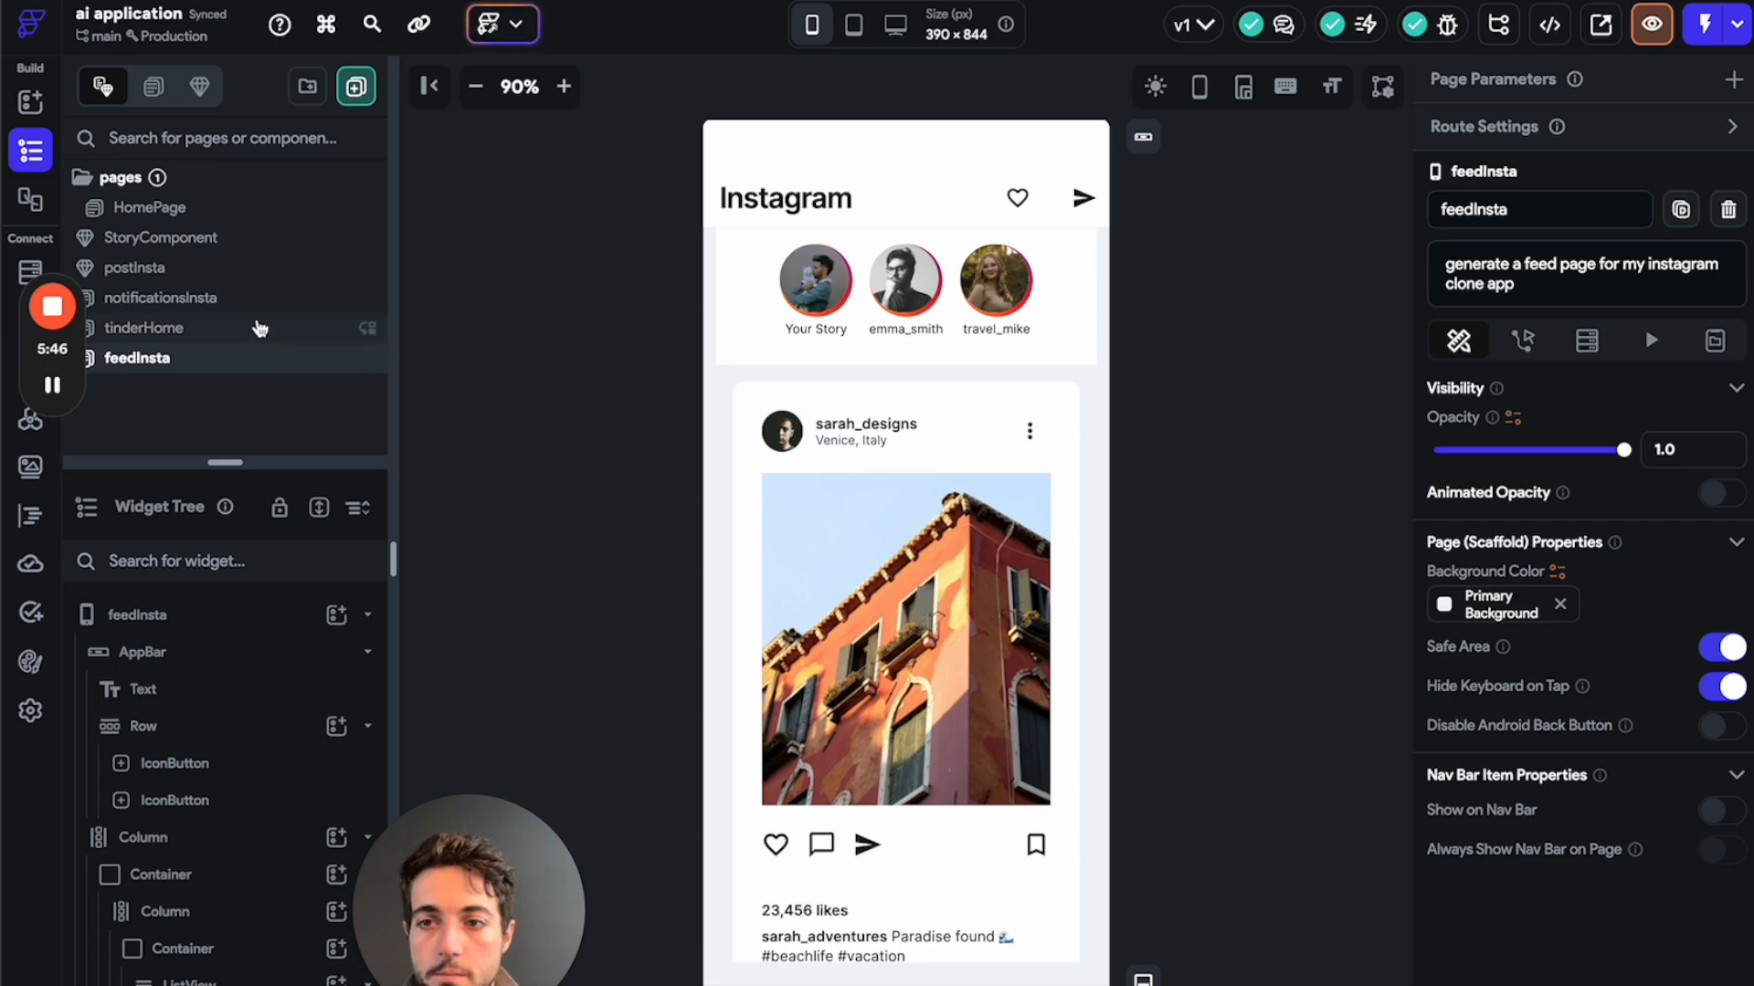
left_click(260, 328)
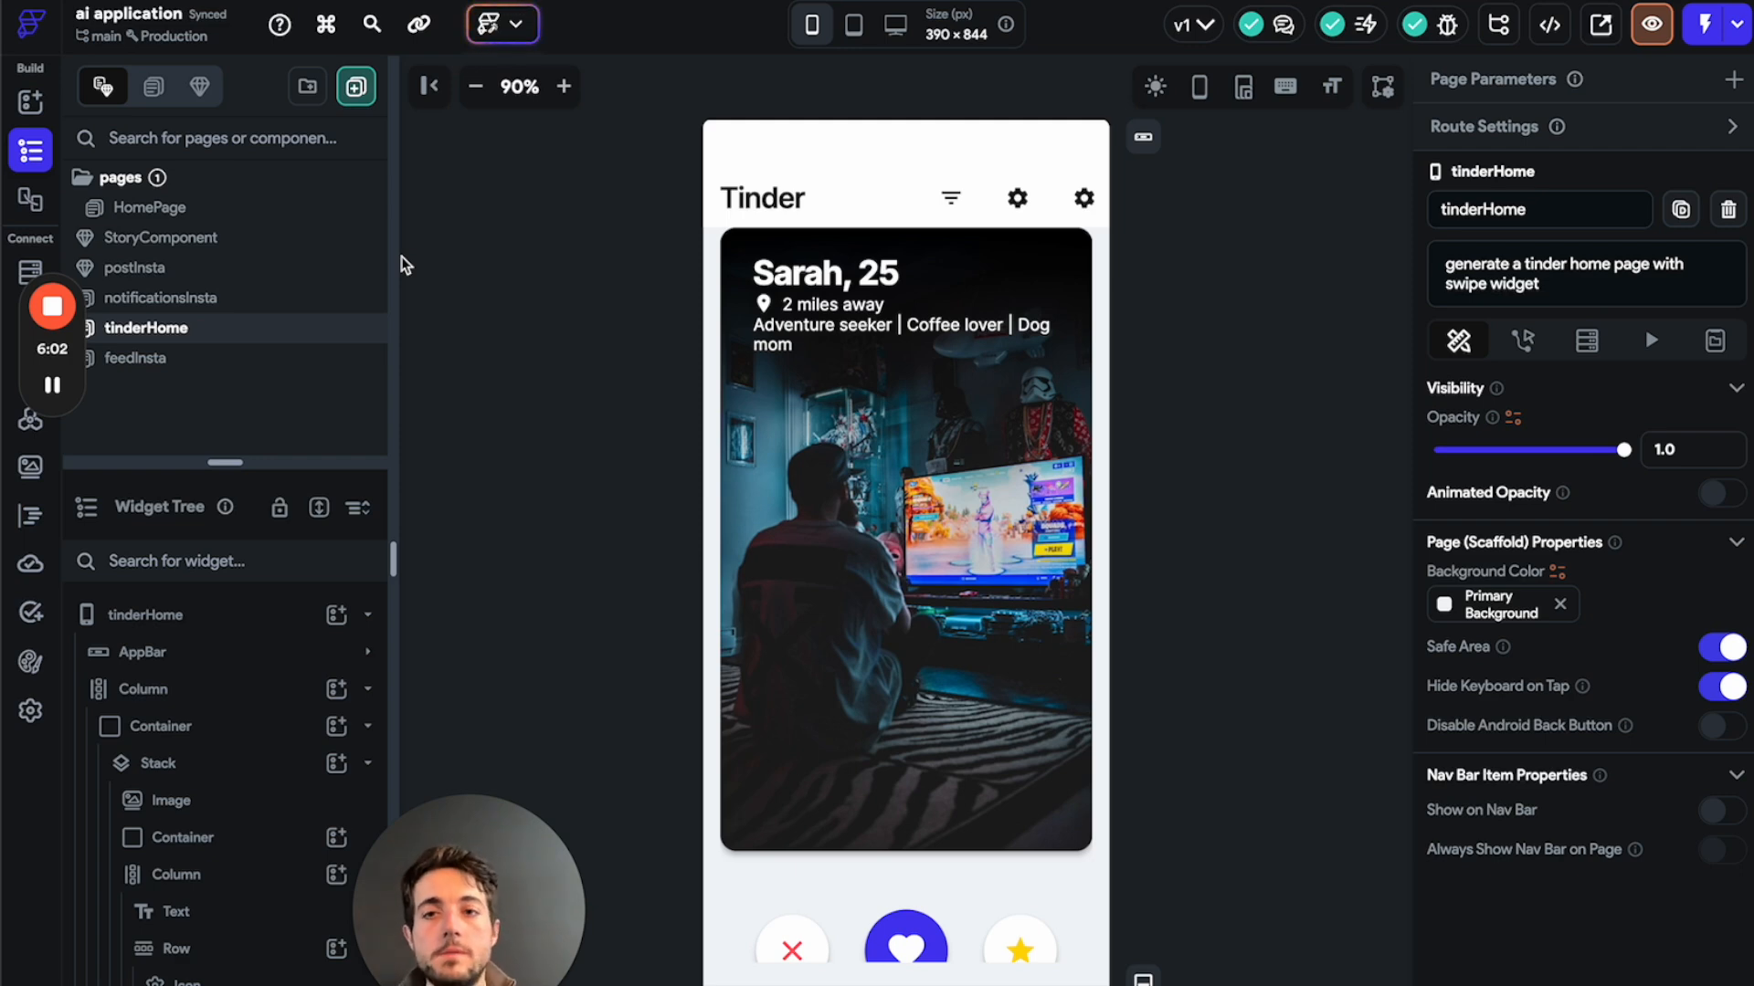
Open the Sketch To Component AI tool from the tinderHome page.
left_click(499, 28)
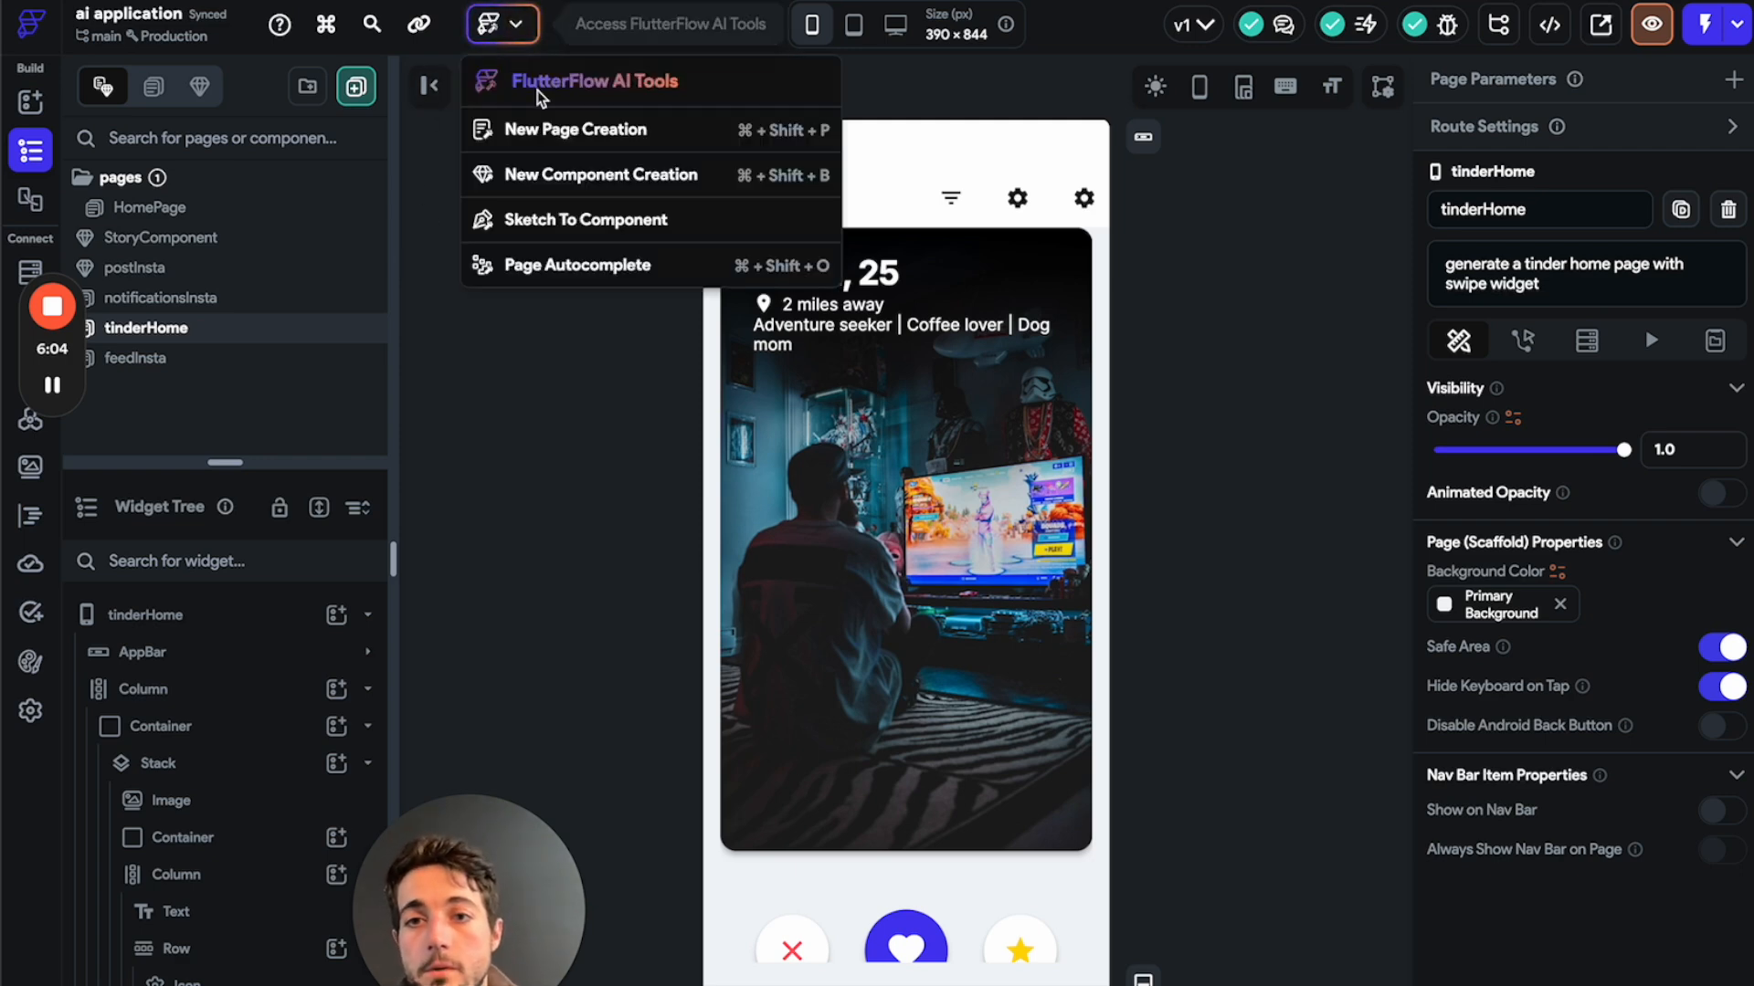
left_click(585, 220)
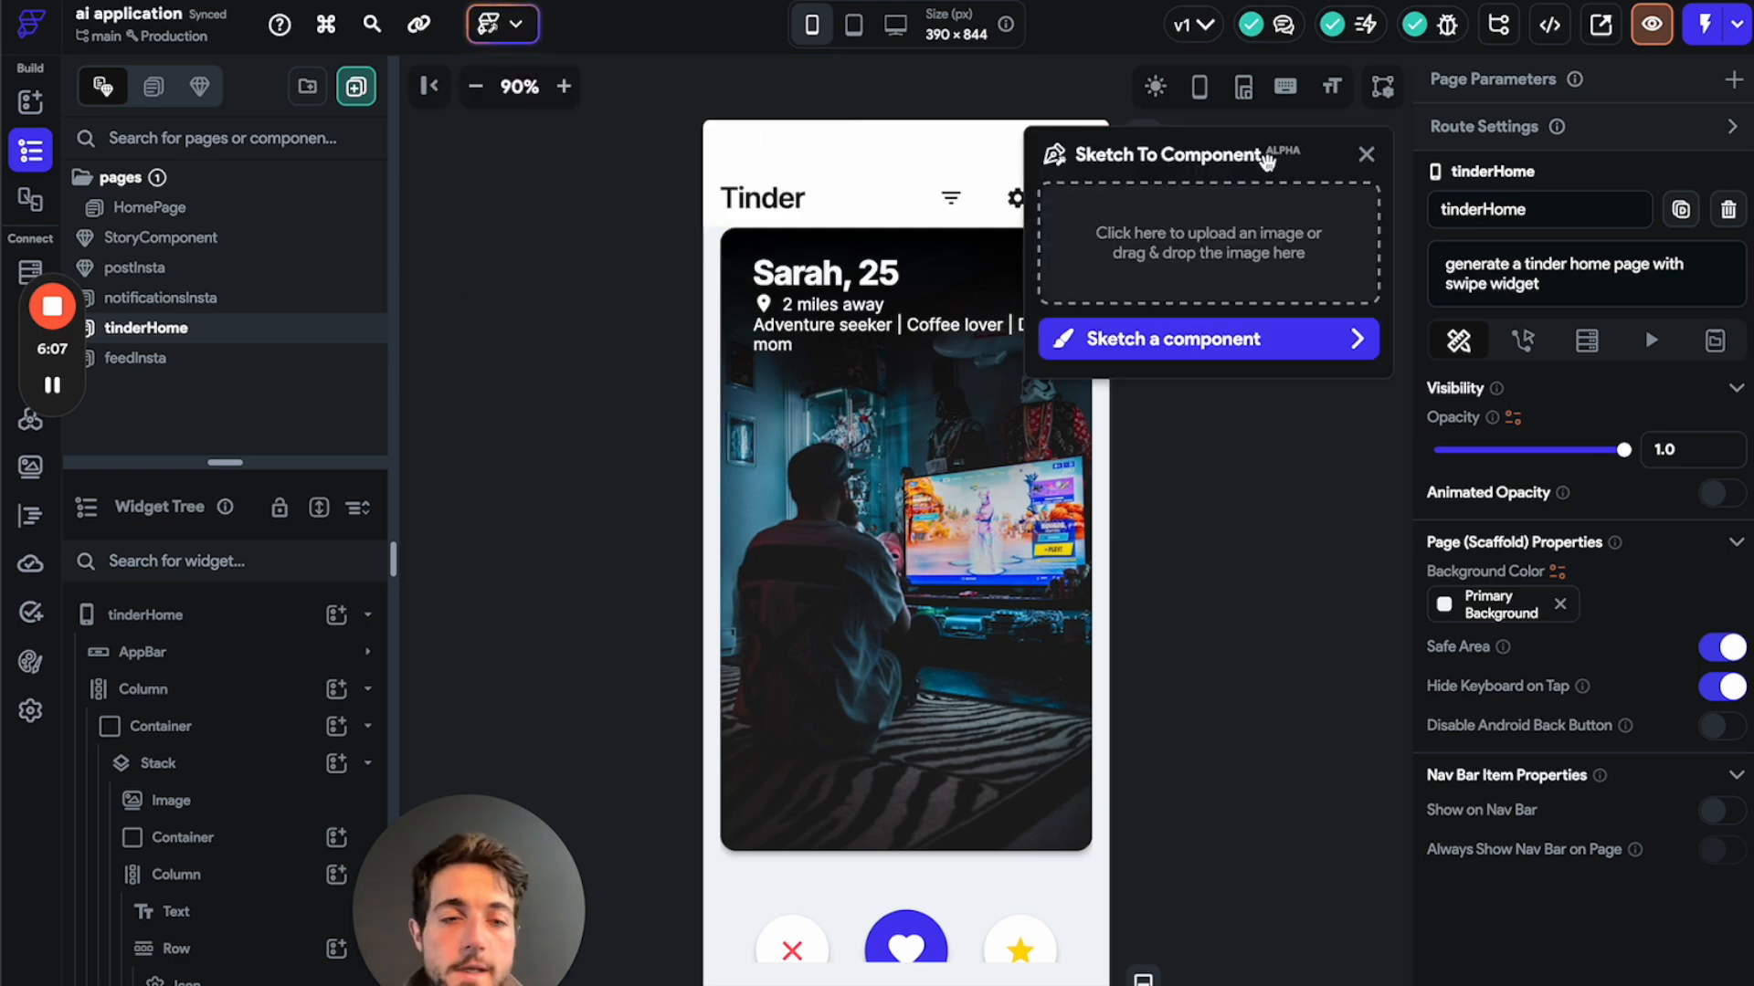